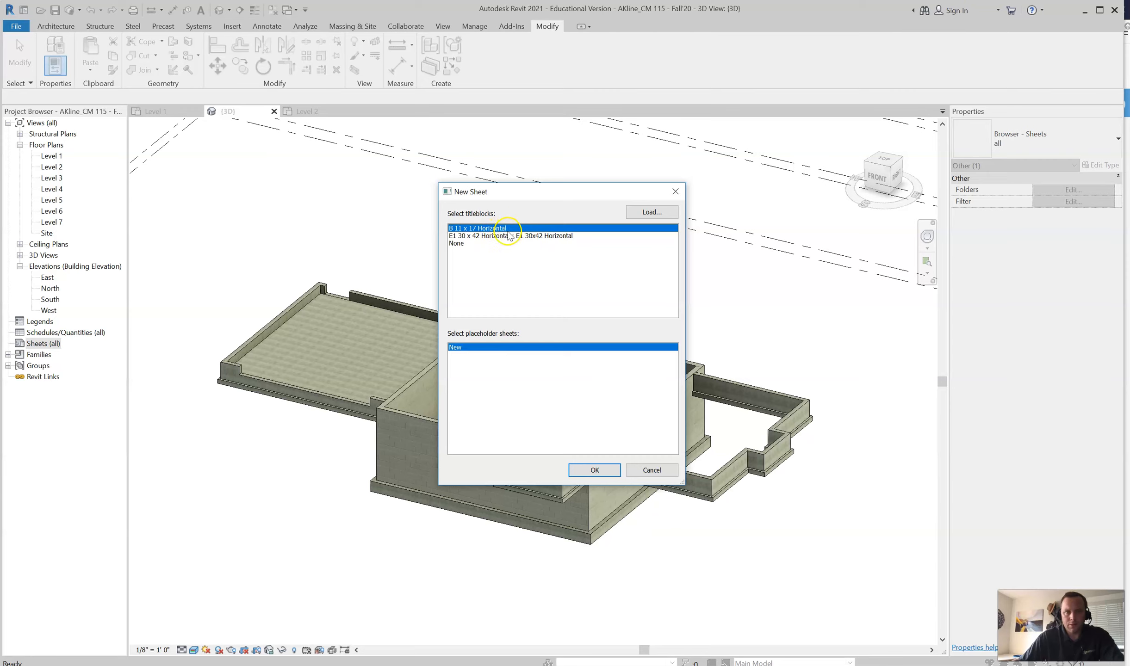
{"action": "left_click", "coordinate": [639, 210]}
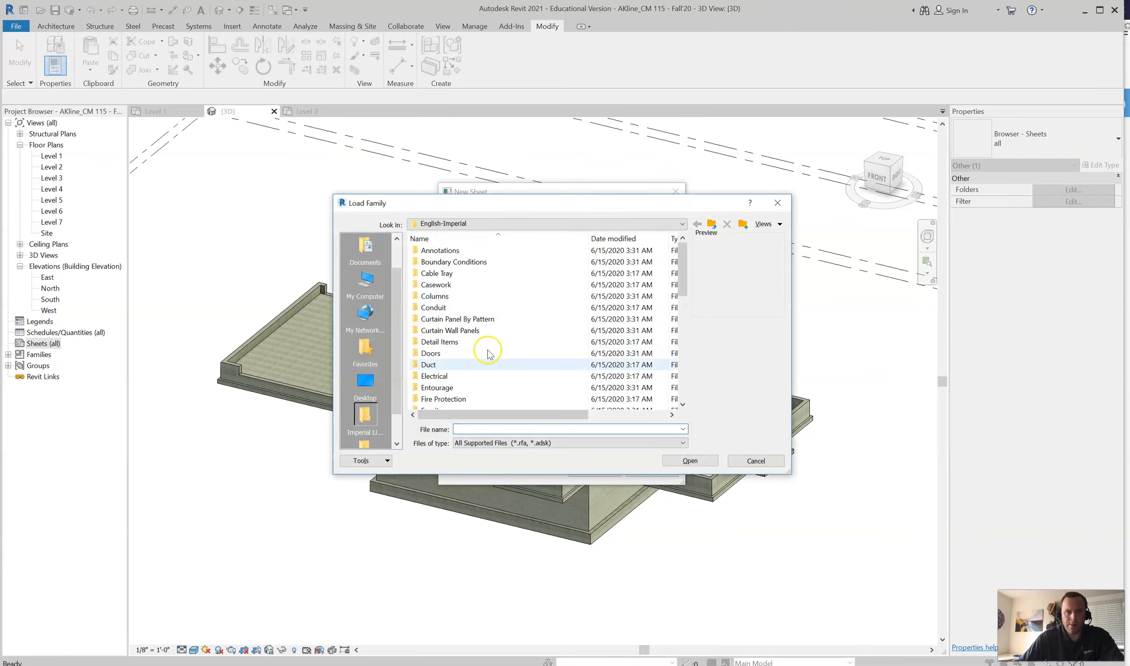
{"action": "left_click_drag", "start_coordinate": [684, 273], "coordinate": [698, 379]}
{"action": "double_click", "coordinate": [466, 392]}
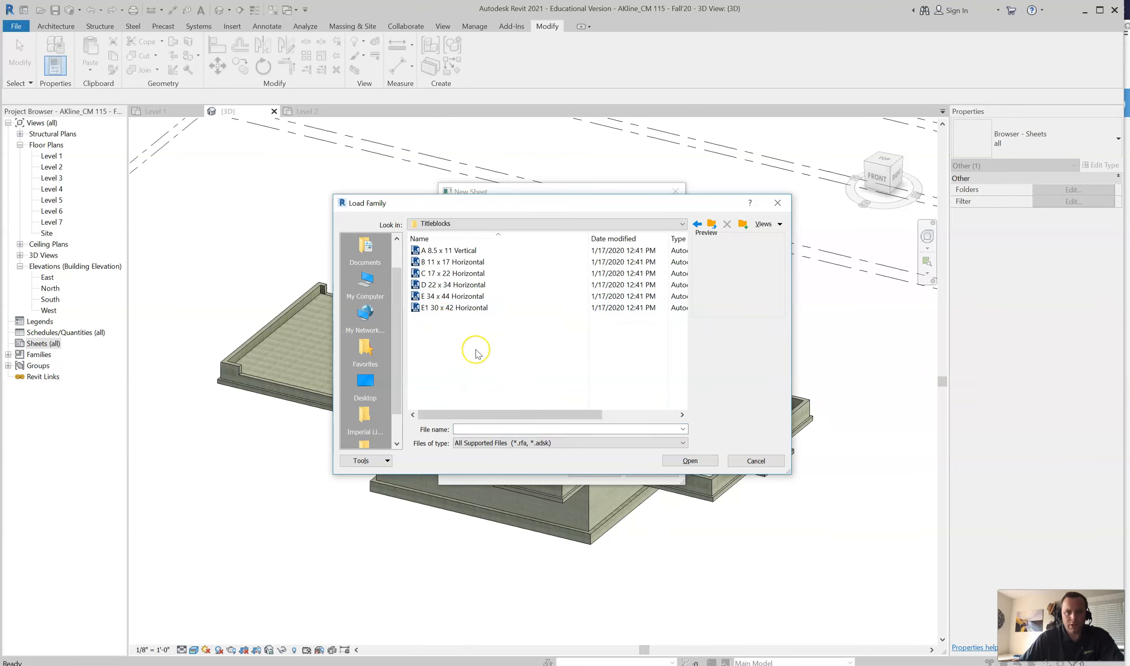
{"action": "double_click", "coordinate": [469, 263]}
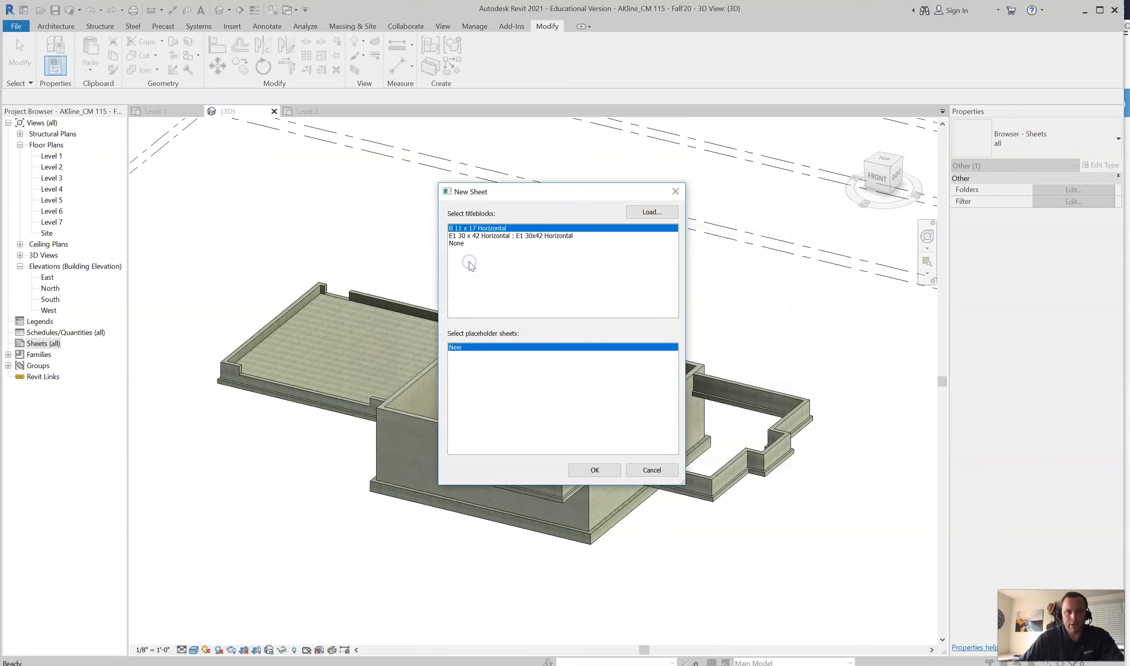
{"action": "left_click", "coordinate": [662, 382]}
- Create a new sheet on the B 11 x 17 Horizontal title block and find it under Sheets (all)
{"action": "left_click", "coordinate": [593, 470]}
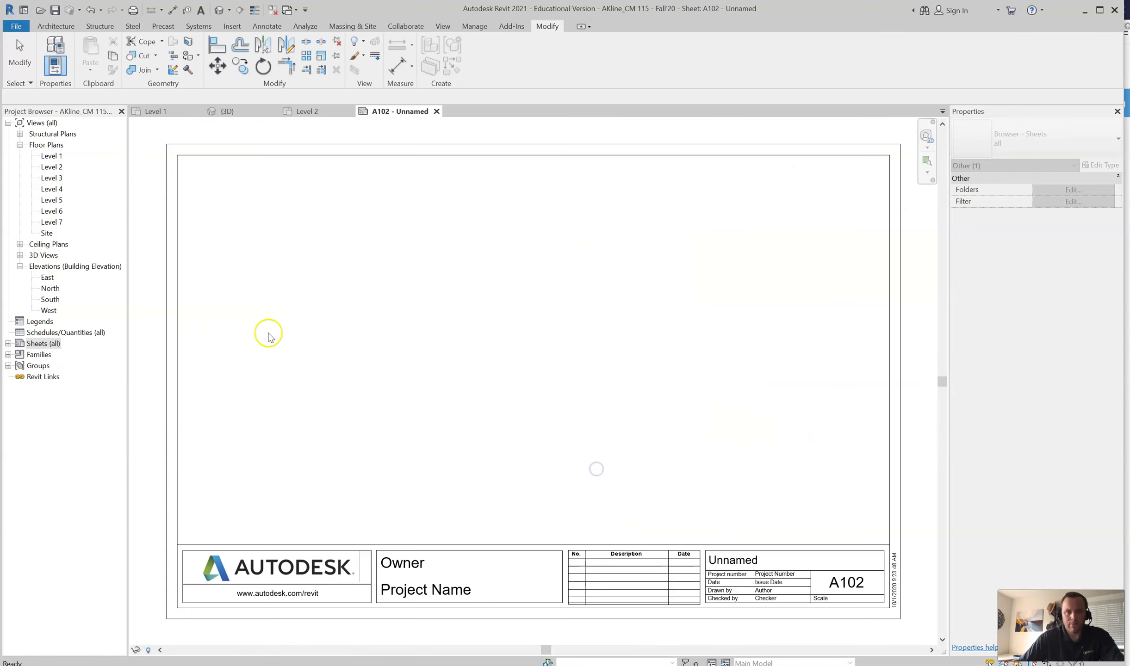
{"action": "left_click", "coordinate": [8, 344]}
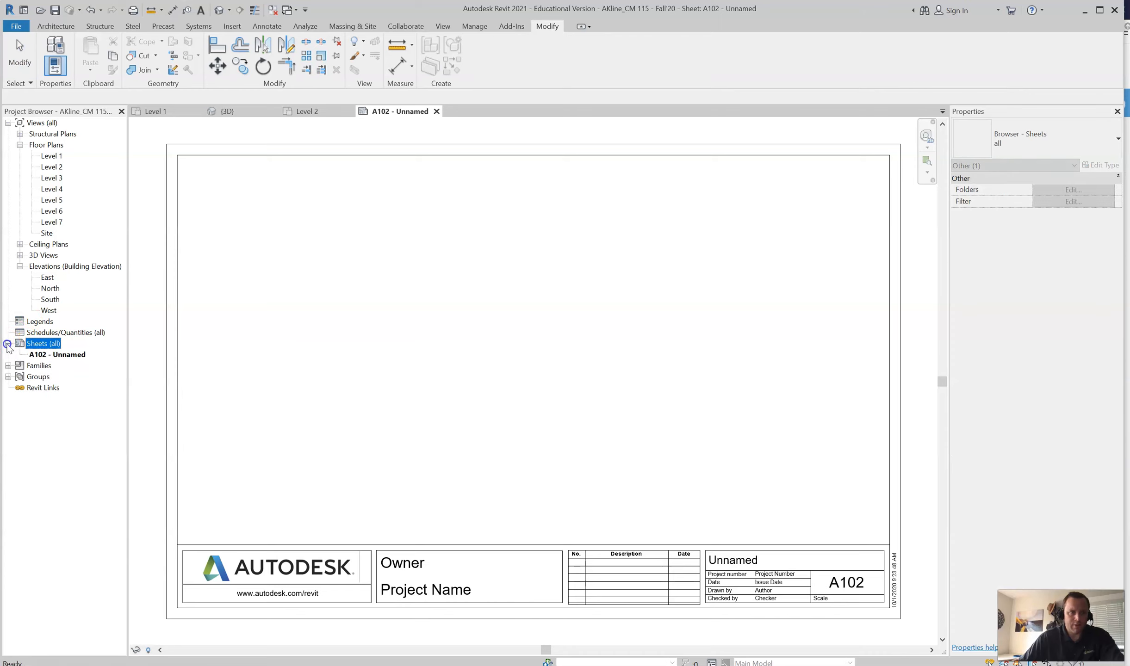
{"action": "left_click", "coordinate": [45, 355]}
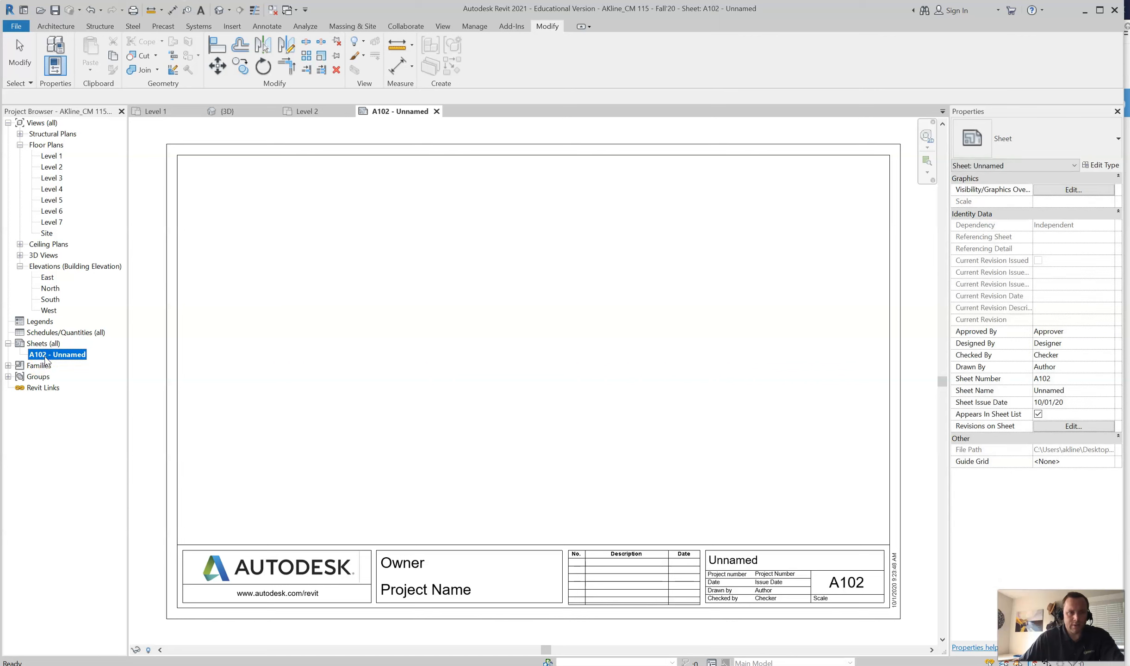
- Rename the new sheet to number A101 and name 'Level 2 Floorplan'
{"action": "right_click", "coordinate": [44, 357]}
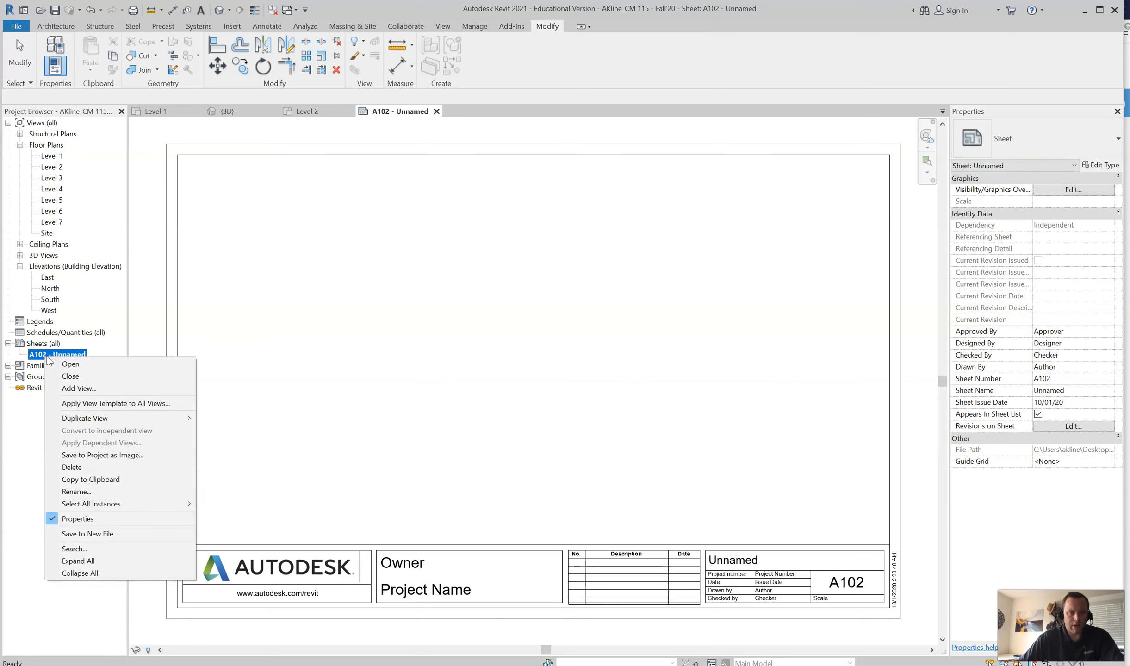
{"action": "left_click", "coordinate": [69, 419]}
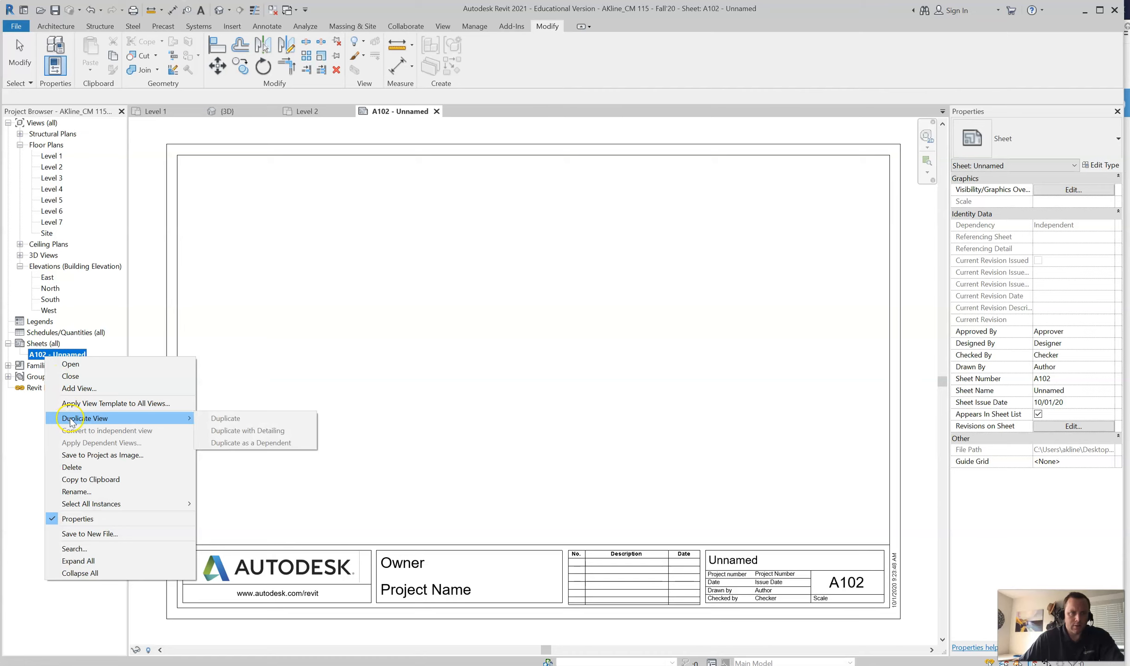
{"action": "left_click", "coordinate": [91, 490]}
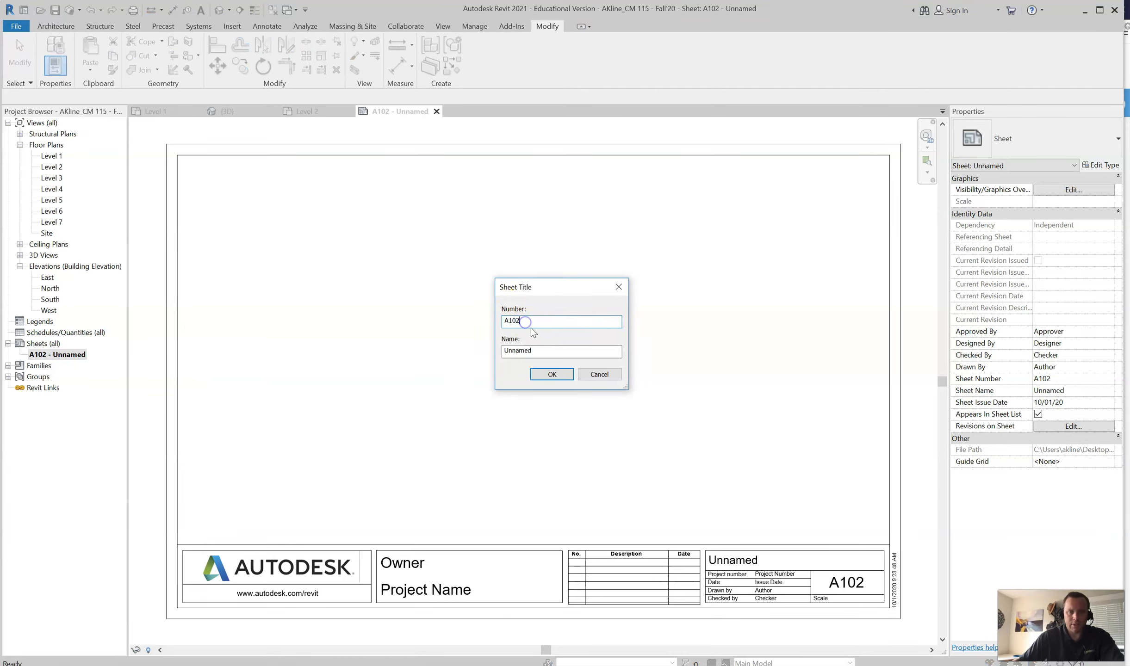
{"action": "left_click_drag", "start_coordinate": [547, 351], "coordinate": [526, 348]}
{"action": "type", "text": "Level 2 Floorplan"}
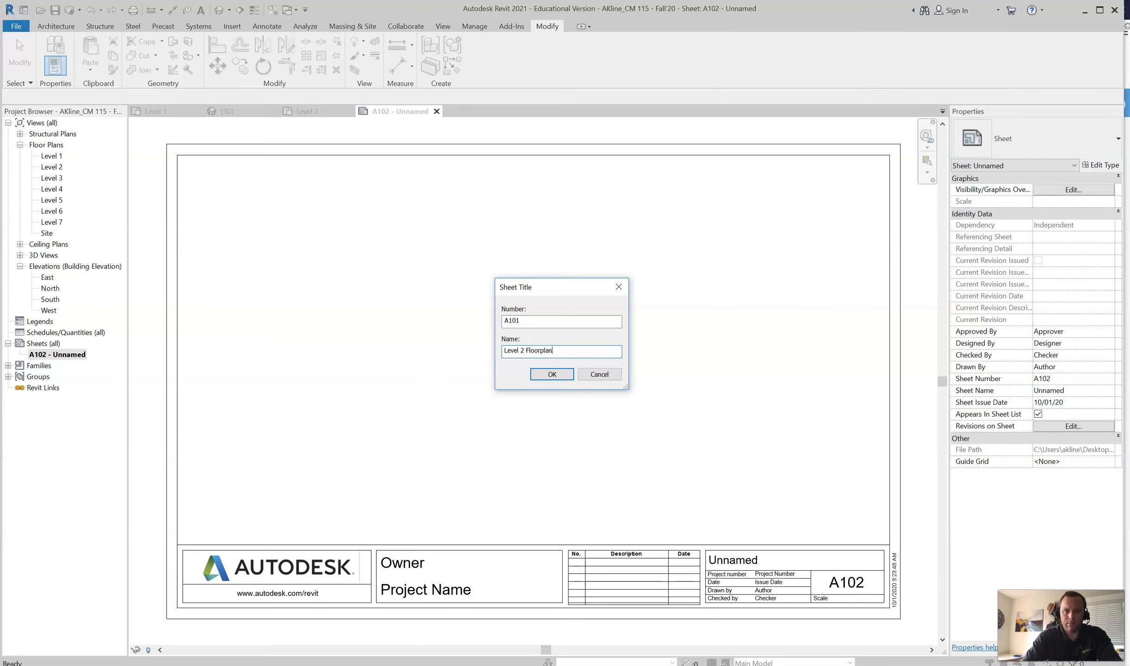
{"action": "key", "text": "Return"}
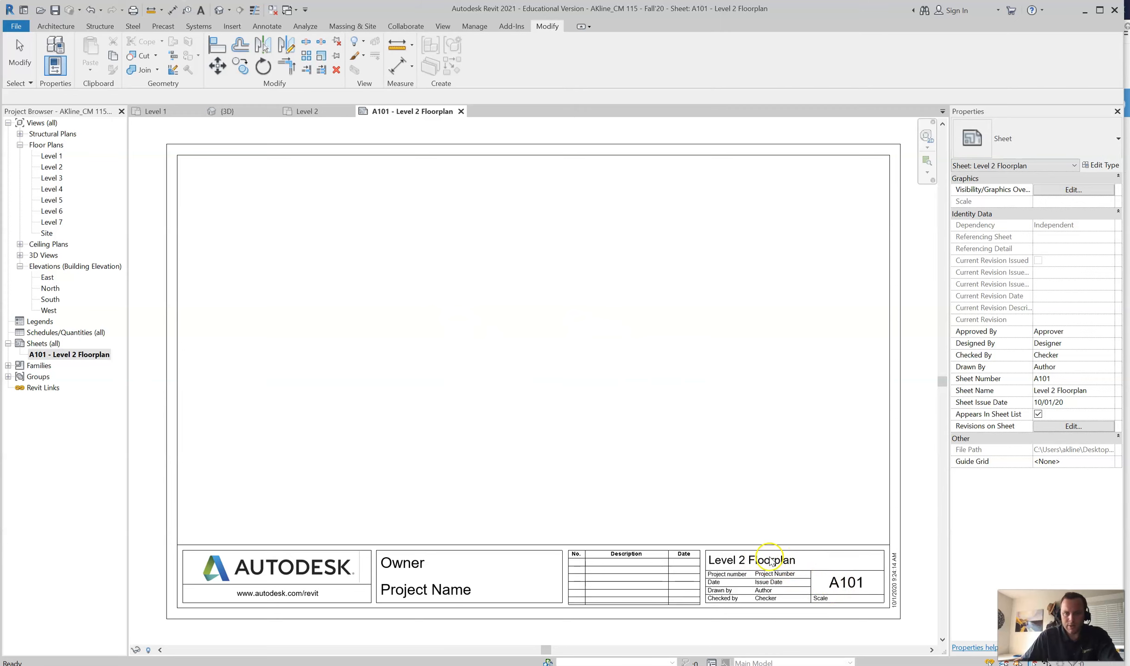
- Fill in the title block's Owner label with the author's name
{"action": "left_click", "coordinate": [418, 568]}
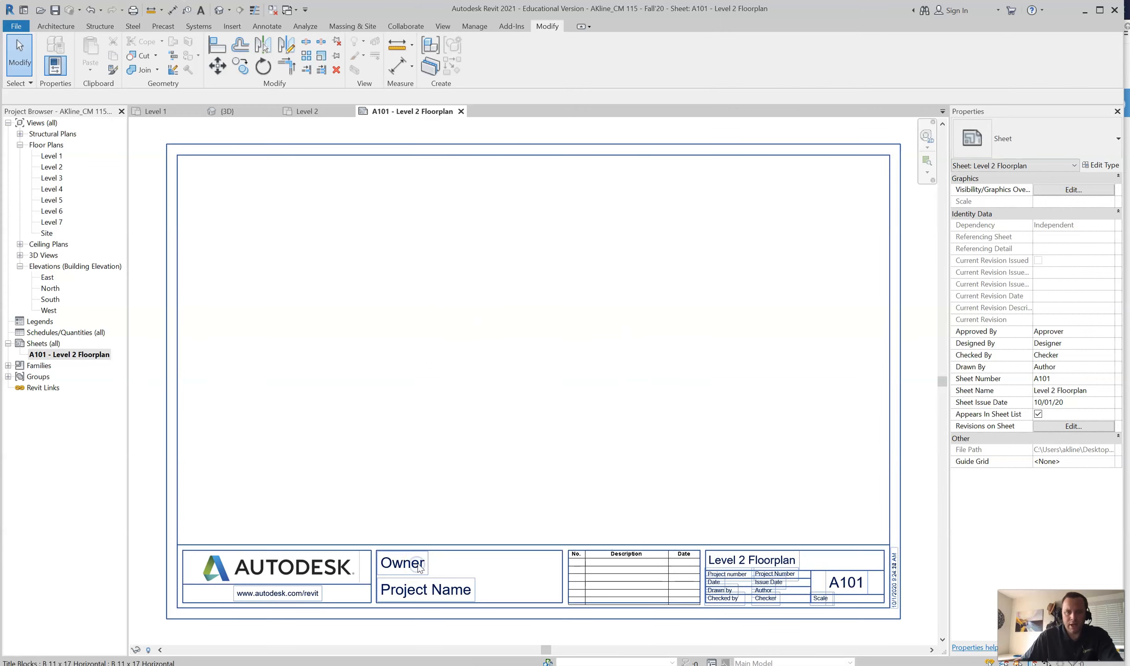
{"action": "left_click", "coordinate": [422, 588]}
{"action": "left_click", "coordinate": [421, 590]}
{"action": "left_click", "coordinate": [405, 568]}
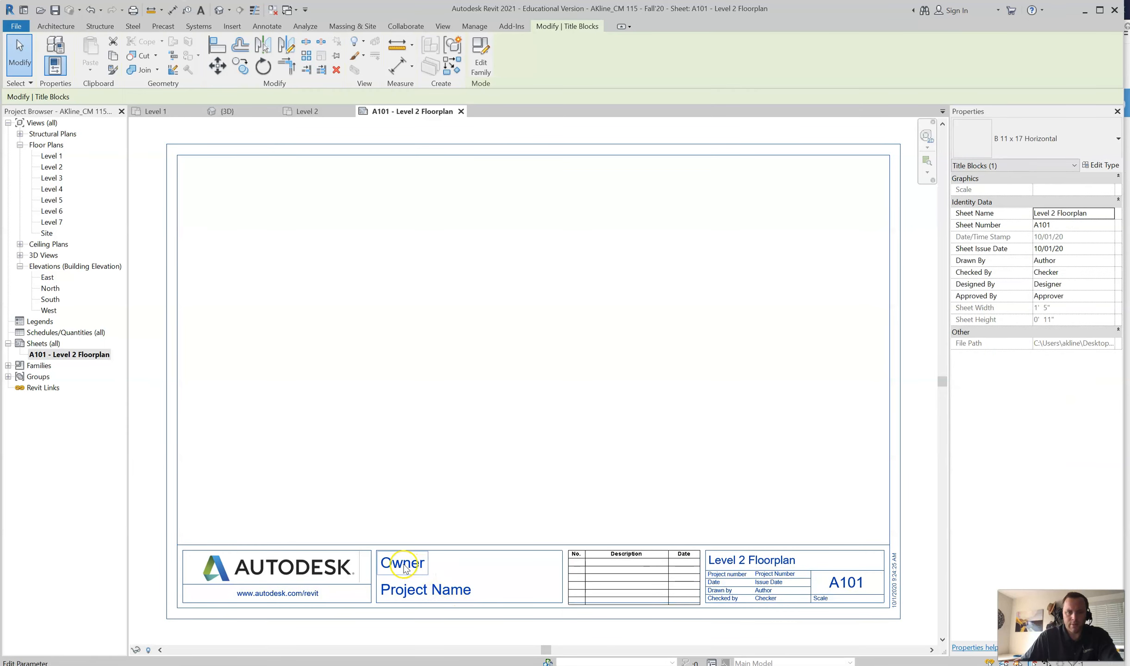
{"action": "type", "text": "Andrew Kli"}
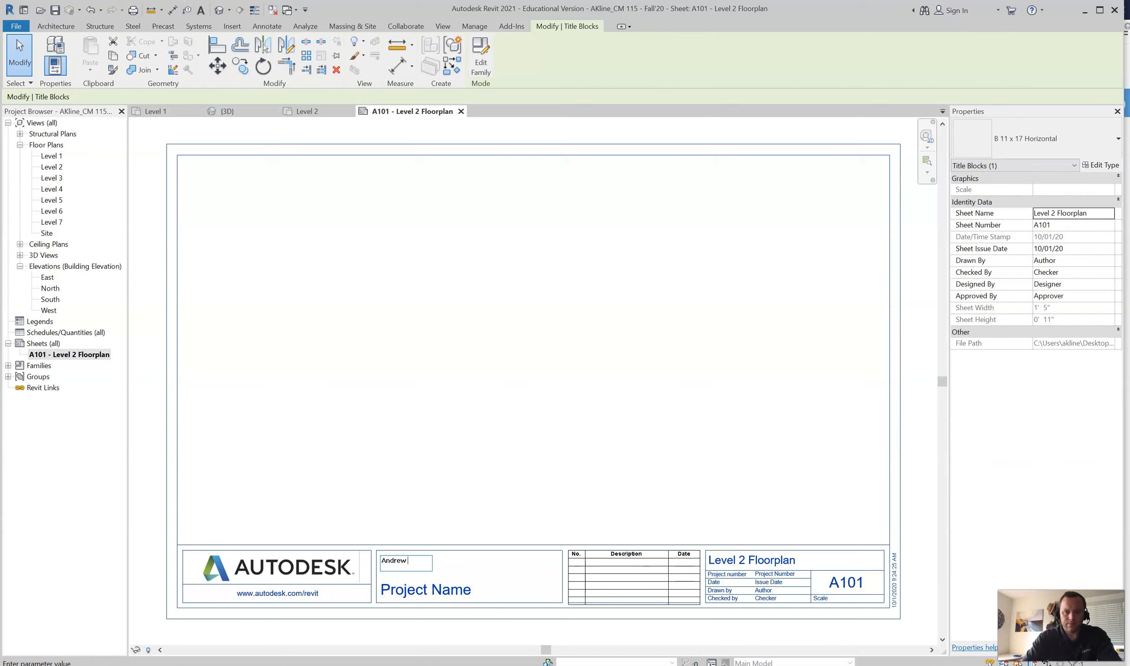
- Set the title block's Project Name label to 'CM 115 House Project'
{"action": "left_click", "coordinate": [460, 589]}
{"action": "type", "text": "C"}
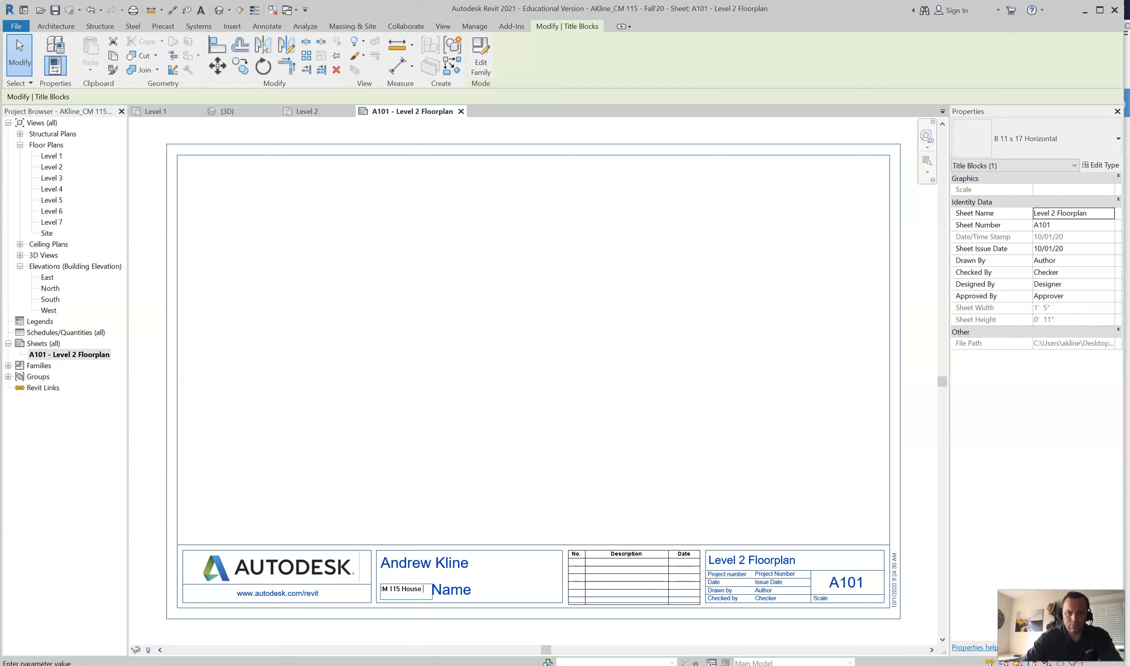
{"action": "key", "text": "Return"}
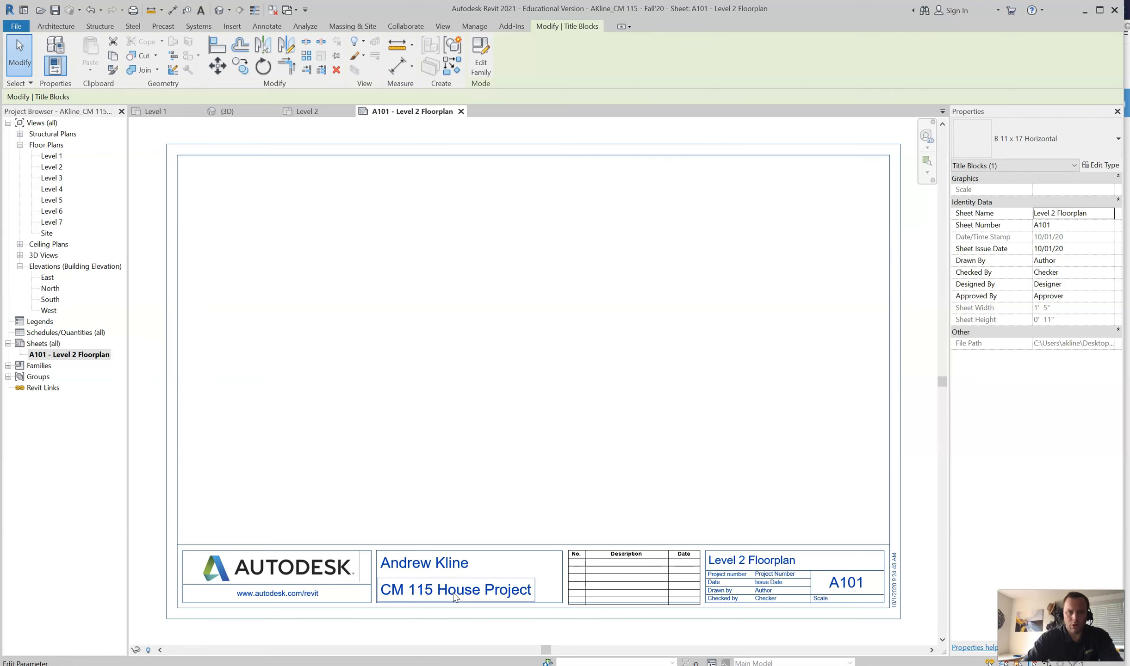
{"action": "left_click", "coordinate": [526, 553]}
{"action": "left_click", "coordinate": [539, 452]}
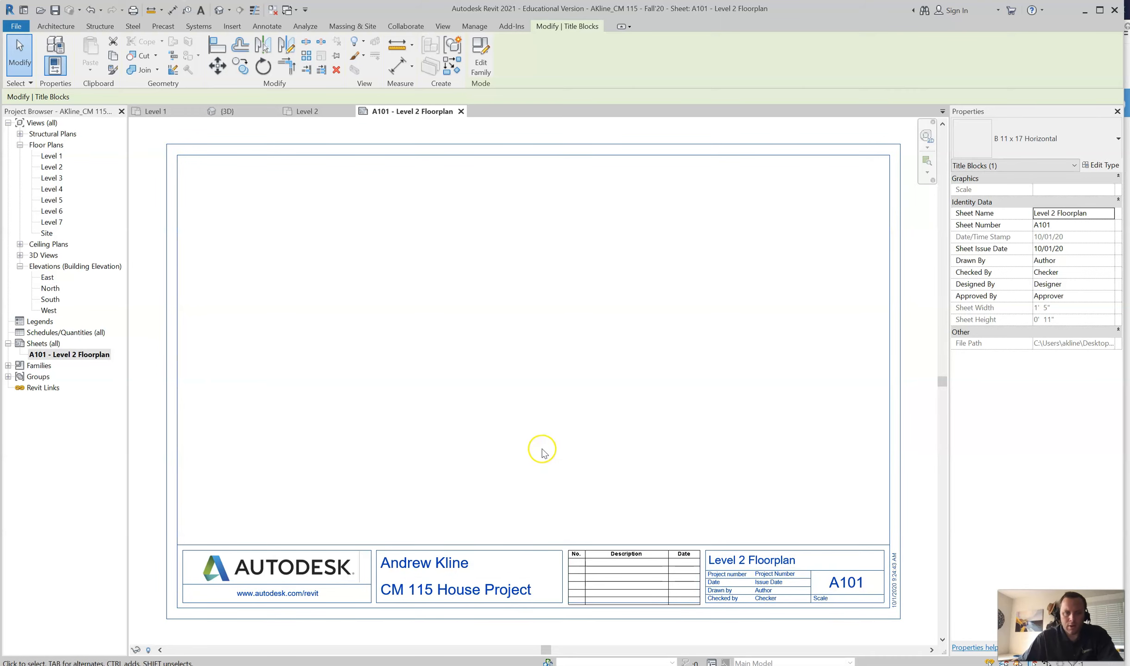
{"action": "left_click", "coordinate": [256, 567]}
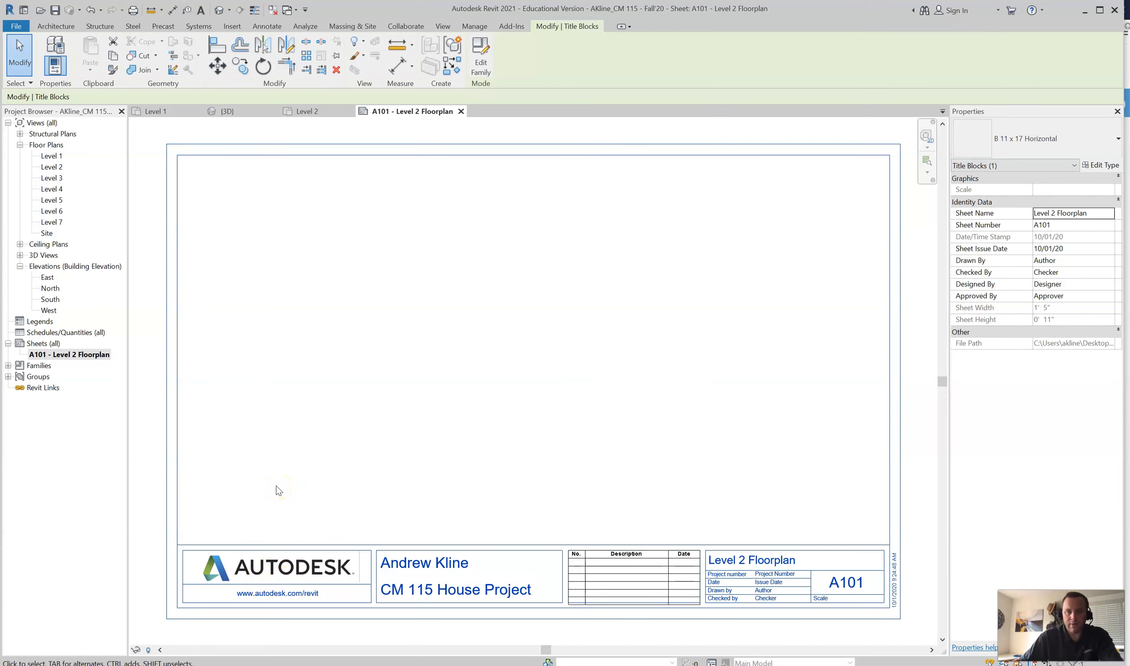
- Drag the Level 2 floor plan onto sheet A101 as Viewport 1 at 1/8" = 1'-0" scale
{"action": "left_click", "coordinate": [639, 407]}
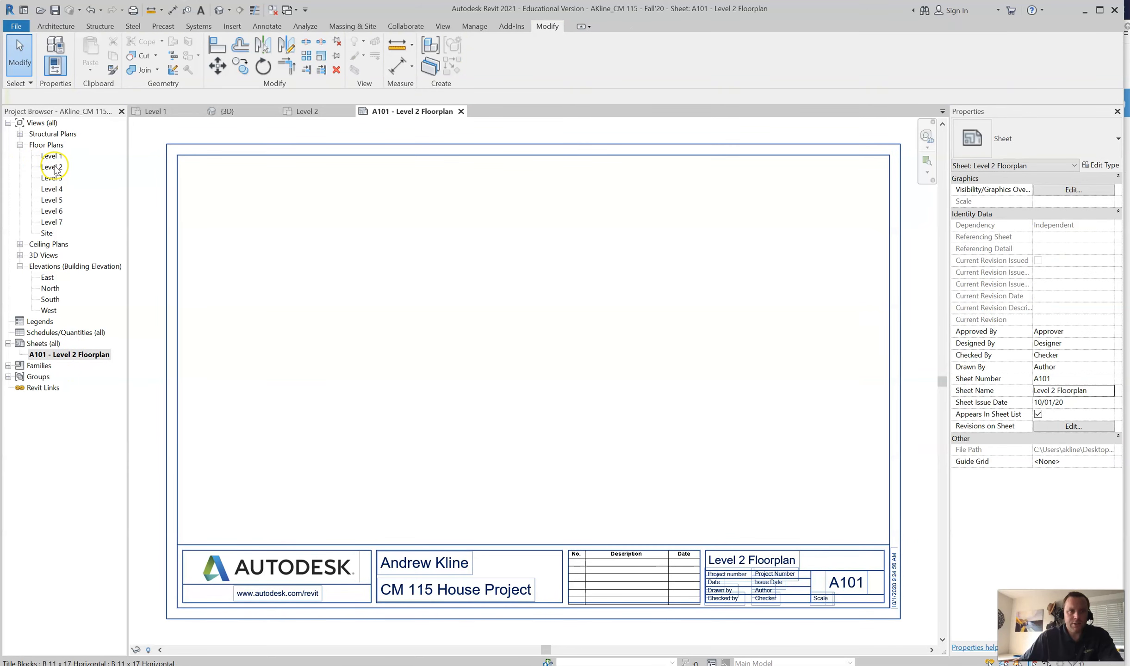
{"action": "left_click", "coordinate": [53, 167]}
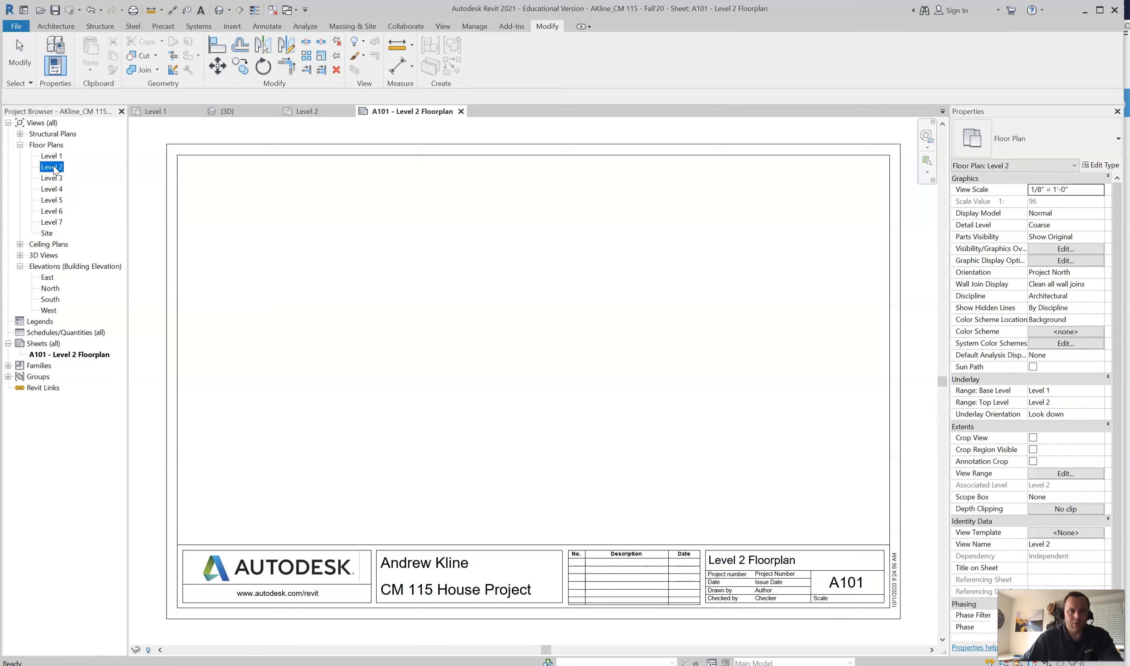
{"action": "left_click", "coordinate": [72, 356]}
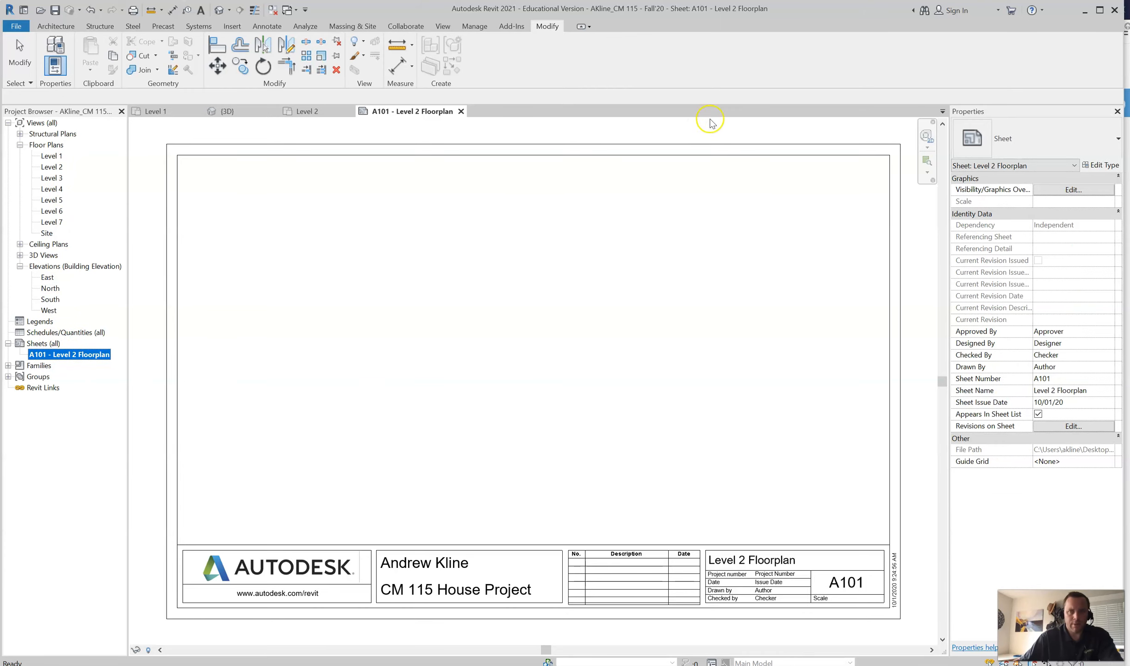
{"action": "left_click", "coordinate": [51, 167]}
{"action": "left_click_drag", "start_coordinate": [50, 169], "coordinate": [360, 339]}
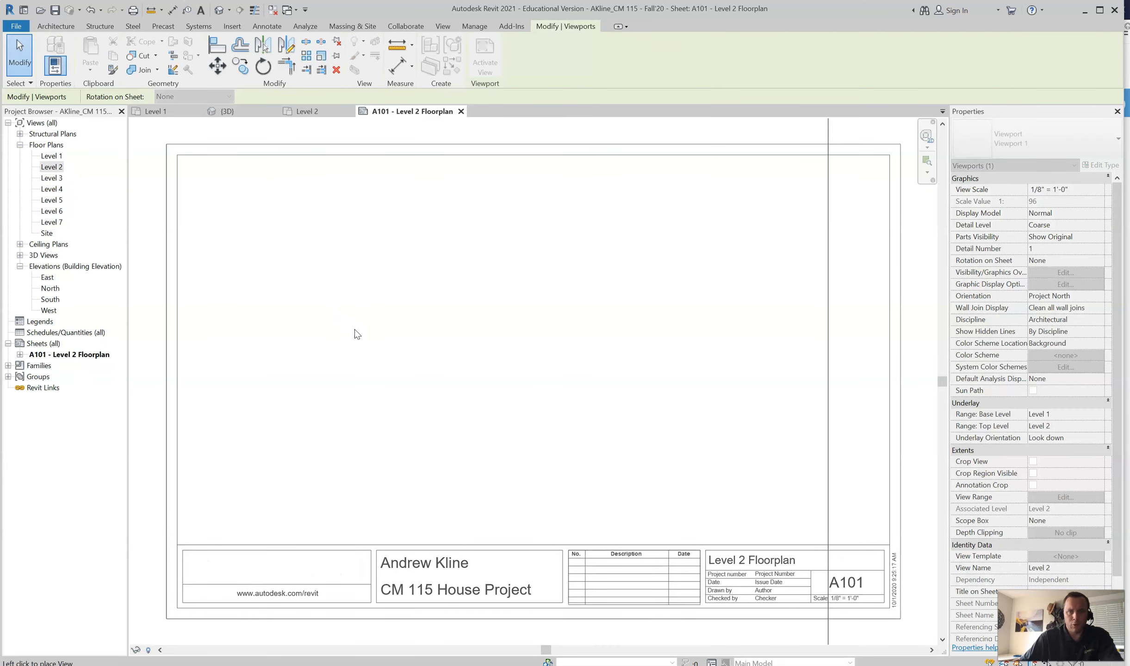
{"action": "left_click", "coordinate": [443, 279]}
{"action": "scroll", "coordinate": [443, 273], "scroll_direction": "down", "scroll_amount": 4}
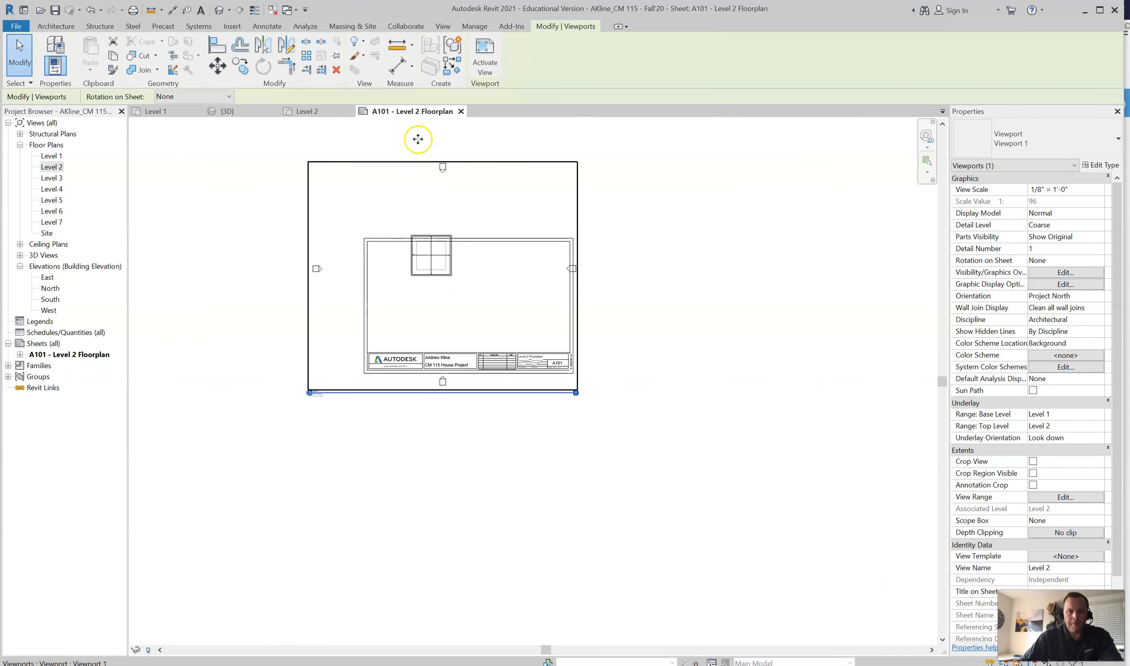
{"action": "scroll", "coordinate": [419, 164], "scroll_direction": "up", "scroll_amount": 2}
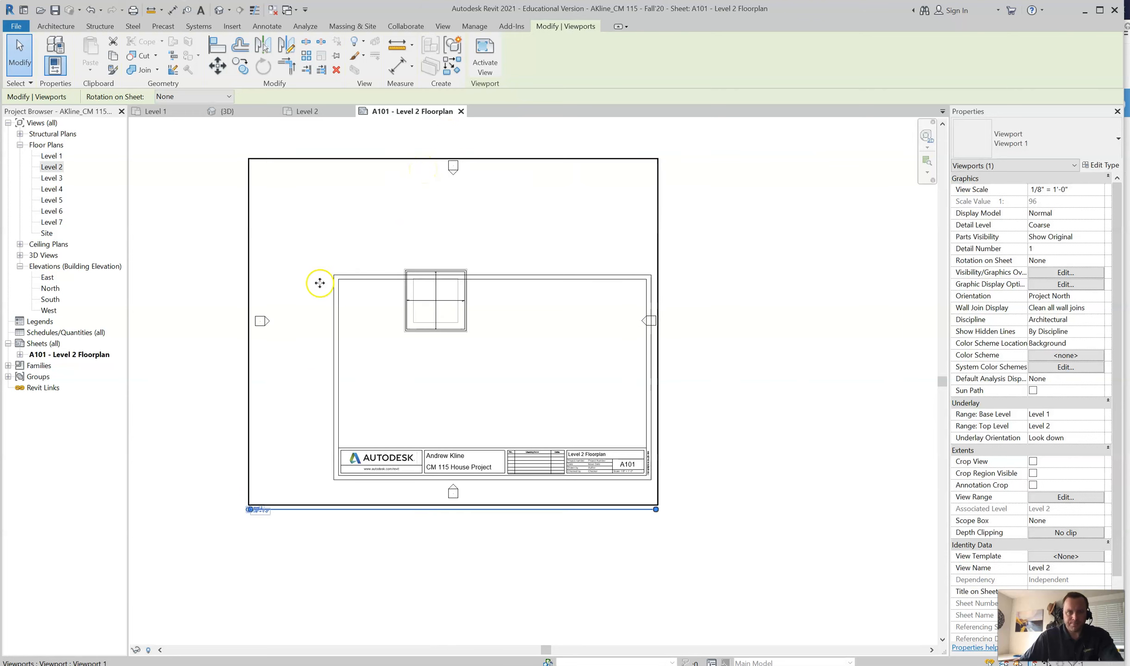
- Open the Level 2 floor plan and make its crop region visible
{"action": "double_click", "coordinate": [53, 167]}
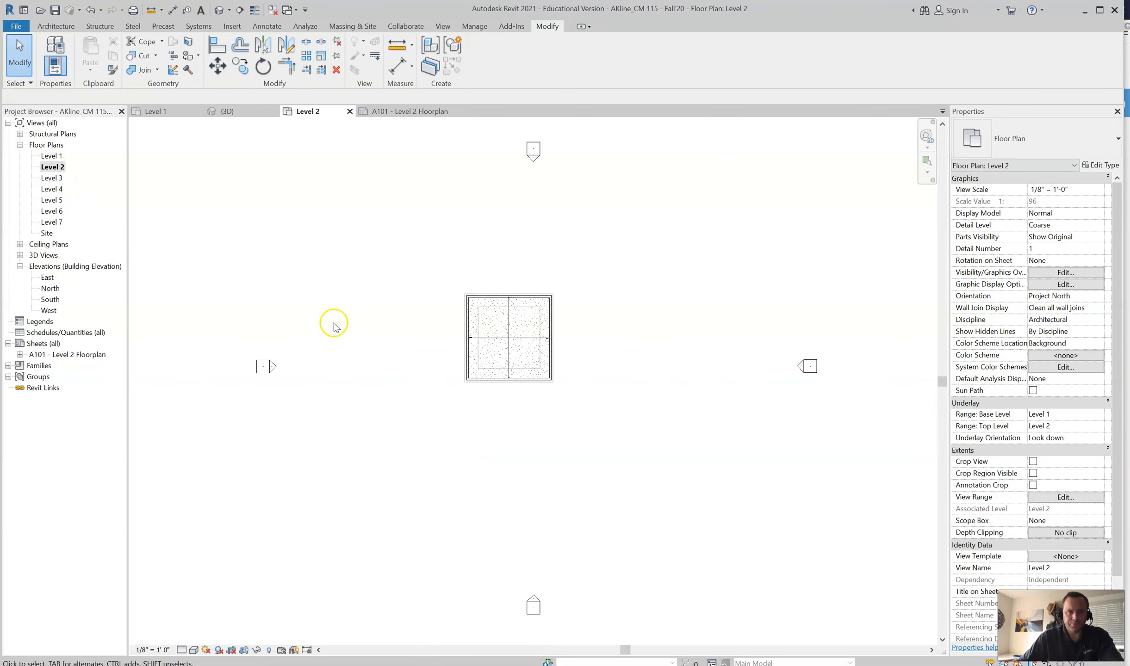
{"action": "scroll", "coordinate": [335, 326], "scroll_direction": "down", "scroll_amount": 2}
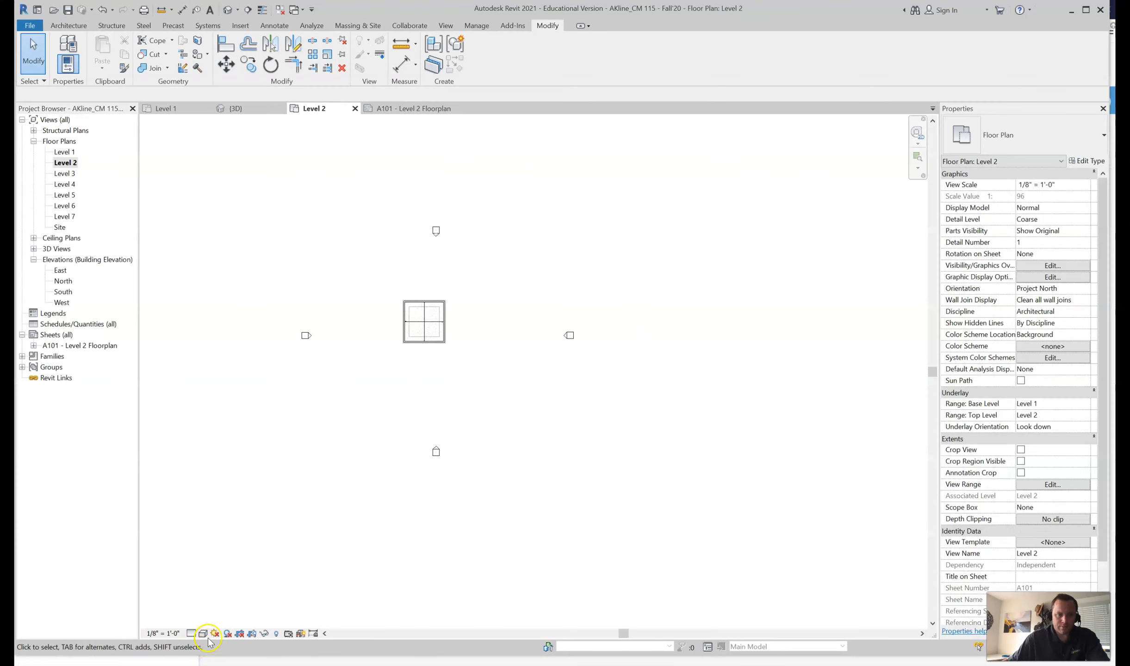
{"action": "left_click", "coordinate": [240, 635]}
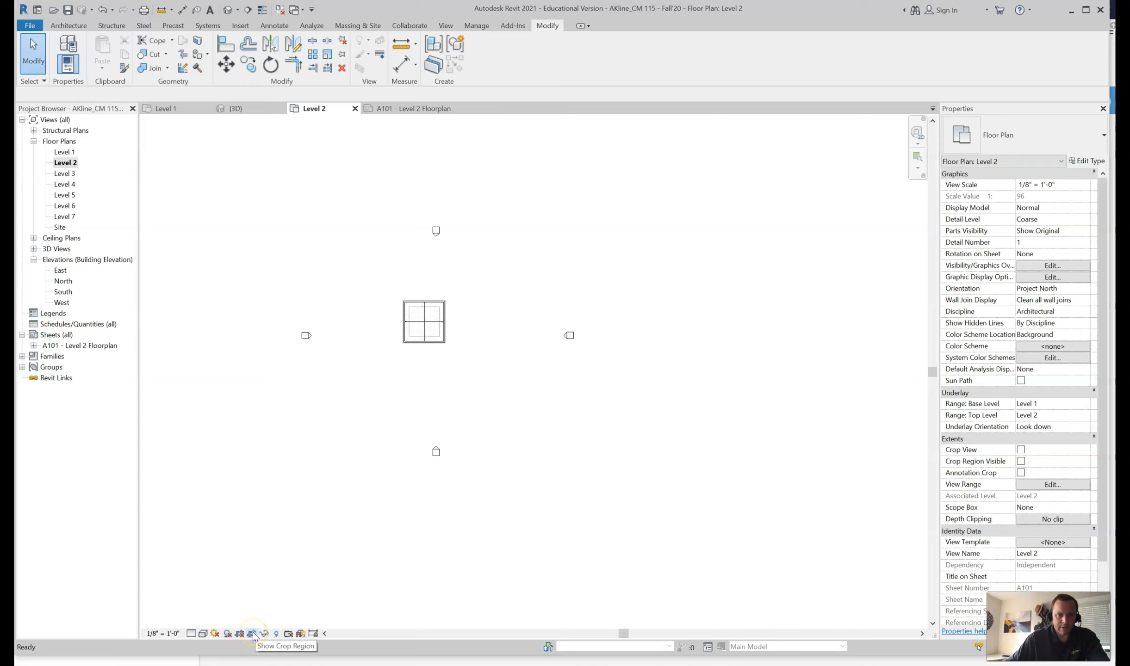
{"action": "left_click", "coordinate": [253, 635]}
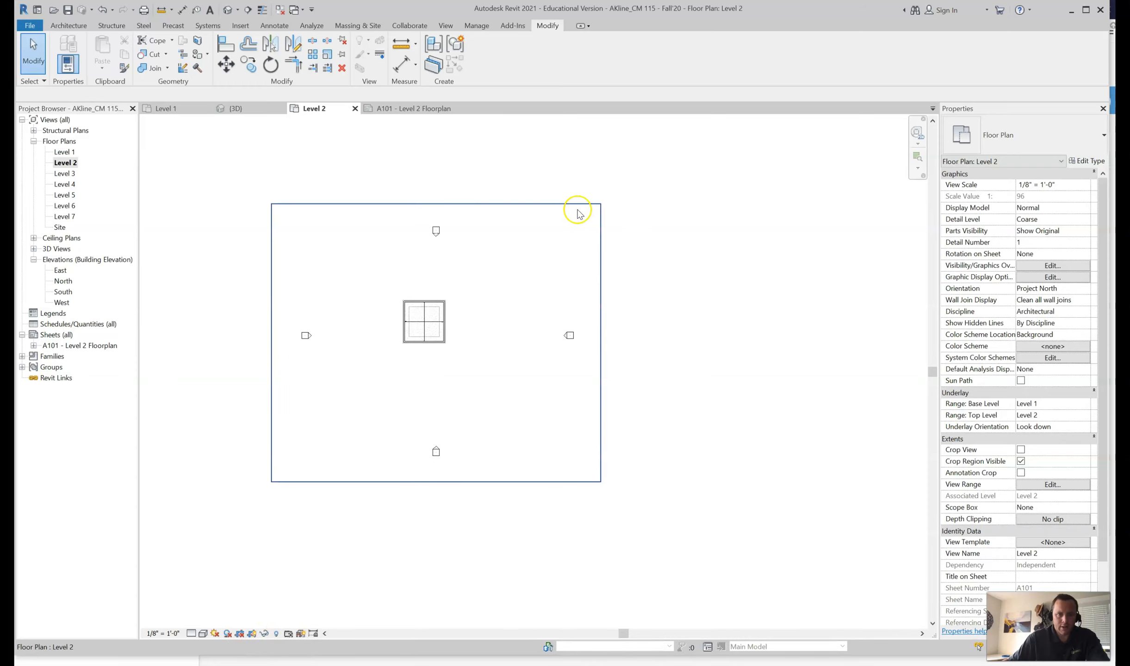
- Pull all four crop edges in around the small floor square, then reopen sheet A101
{"action": "left_click", "coordinate": [596, 223]}
{"action": "left_click_drag", "start_coordinate": [601, 343], "coordinate": [452, 351]}
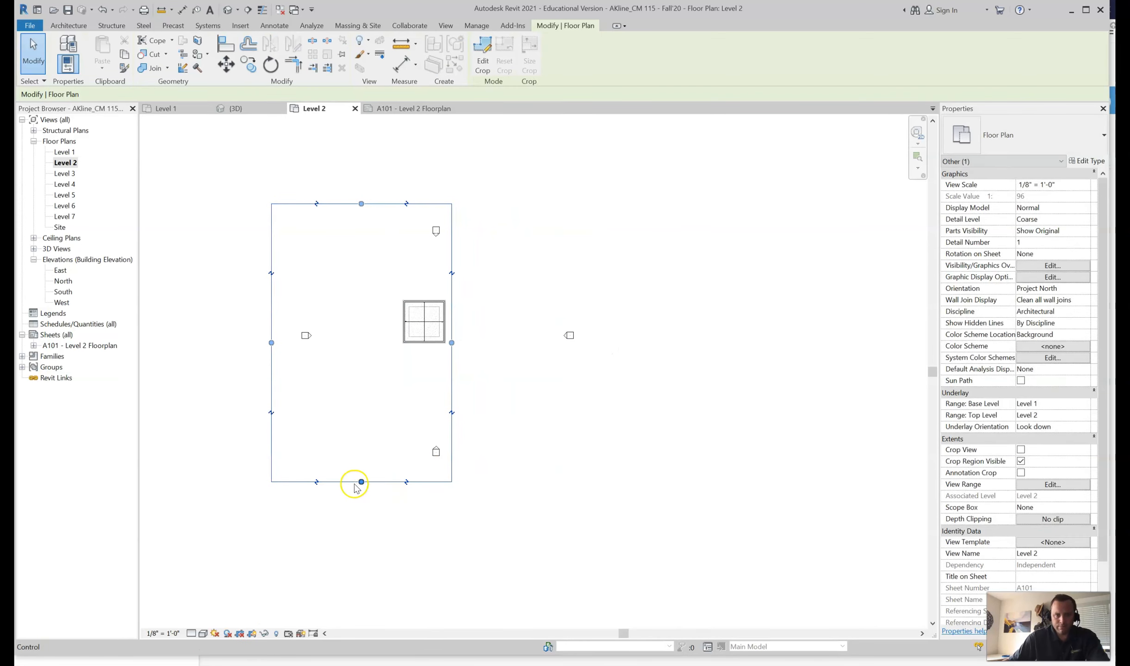
{"action": "left_click_drag", "start_coordinate": [362, 482], "coordinate": [334, 345]}
{"action": "left_click_drag", "start_coordinate": [271, 276], "coordinate": [397, 277]}
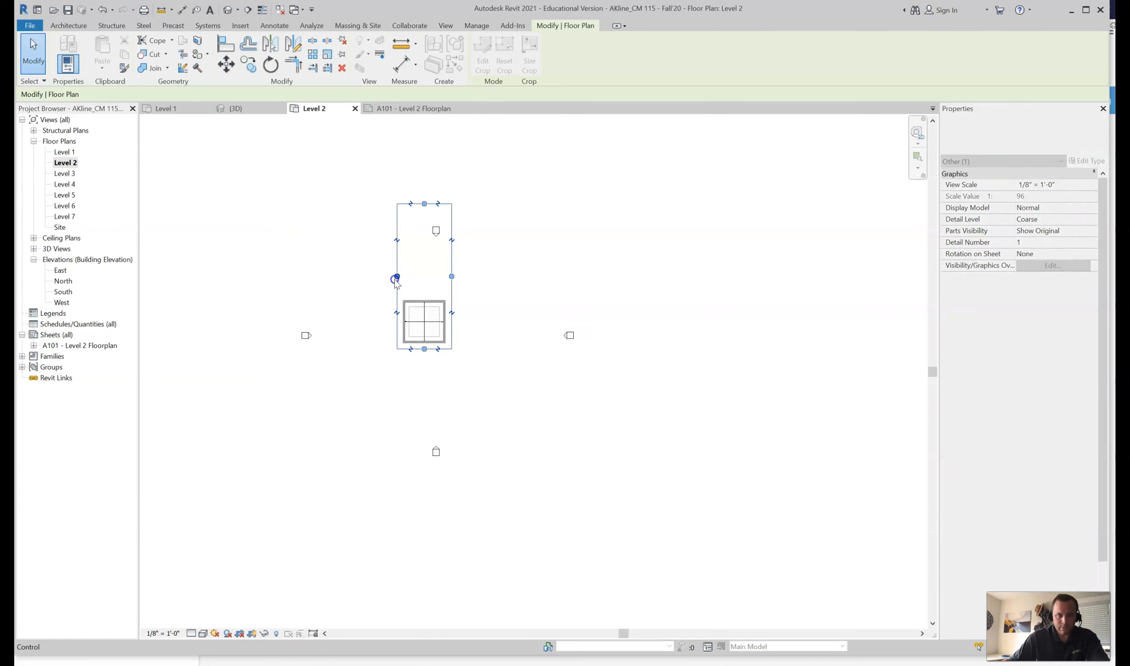
{"action": "left_click_drag", "start_coordinate": [424, 204], "coordinate": [418, 293]}
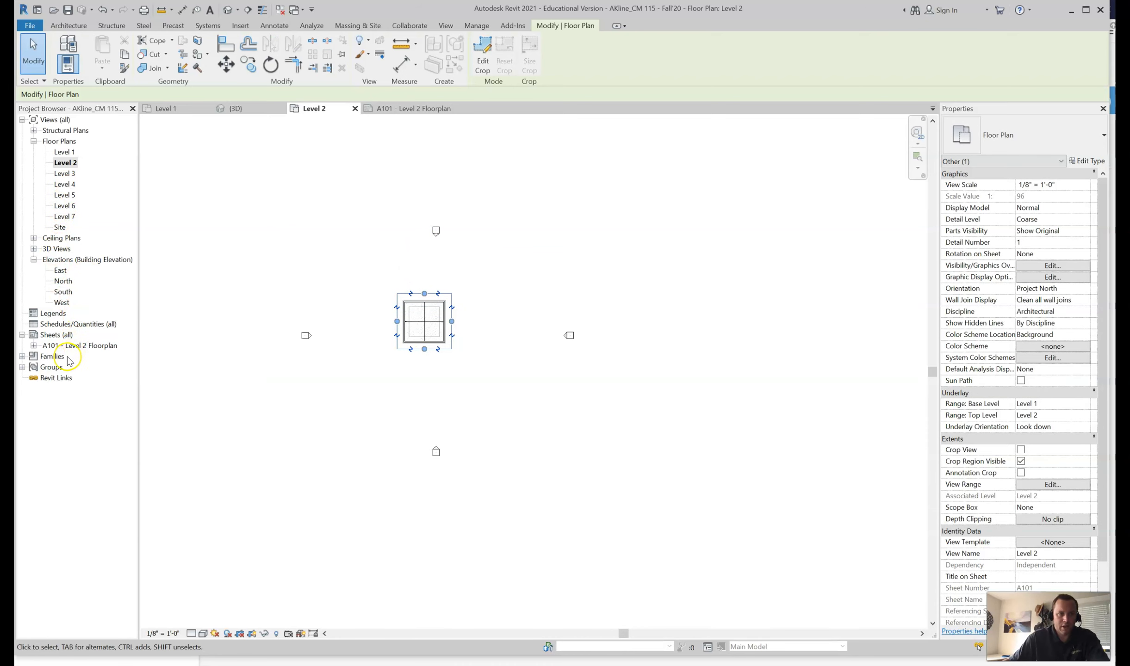
{"action": "double_click", "coordinate": [57, 345]}
{"action": "double_click", "coordinate": [379, 320]}
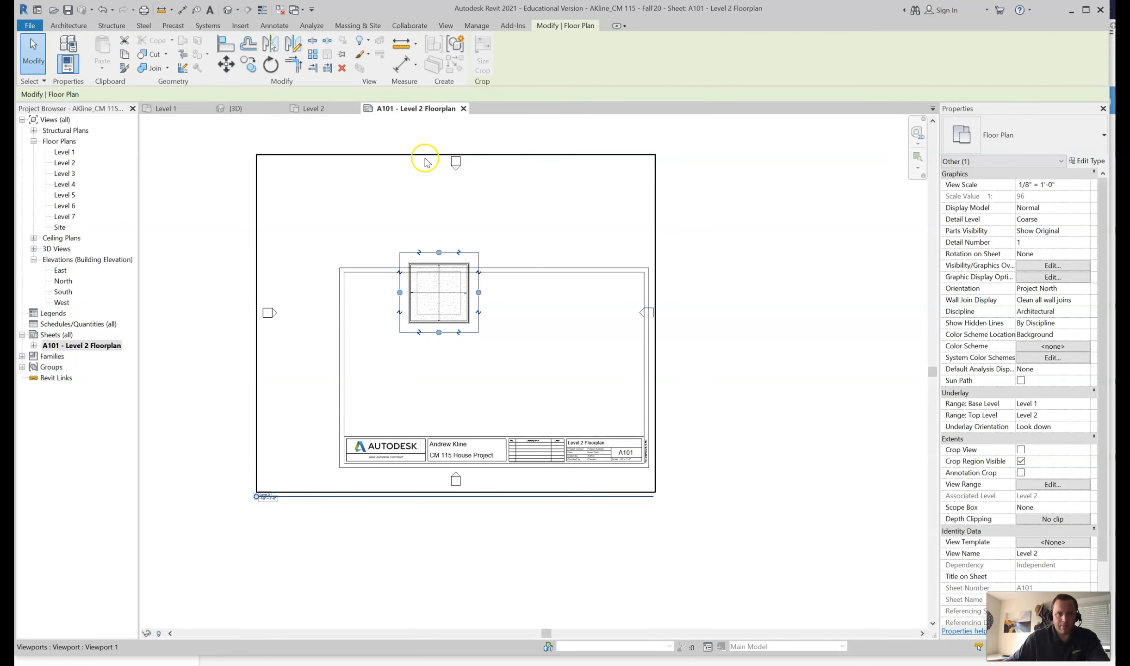
- Turn on Crop View for the Level 2 plan and go back to sheet A101
{"action": "double_click", "coordinate": [65, 162]}
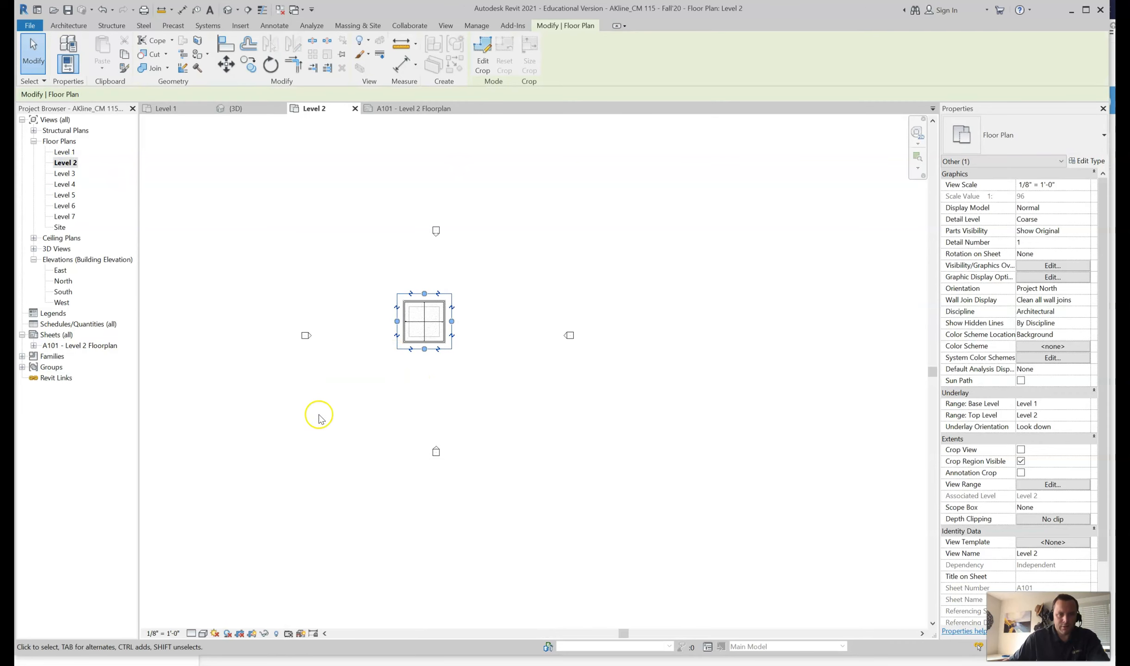
{"action": "left_click", "coordinate": [240, 634]}
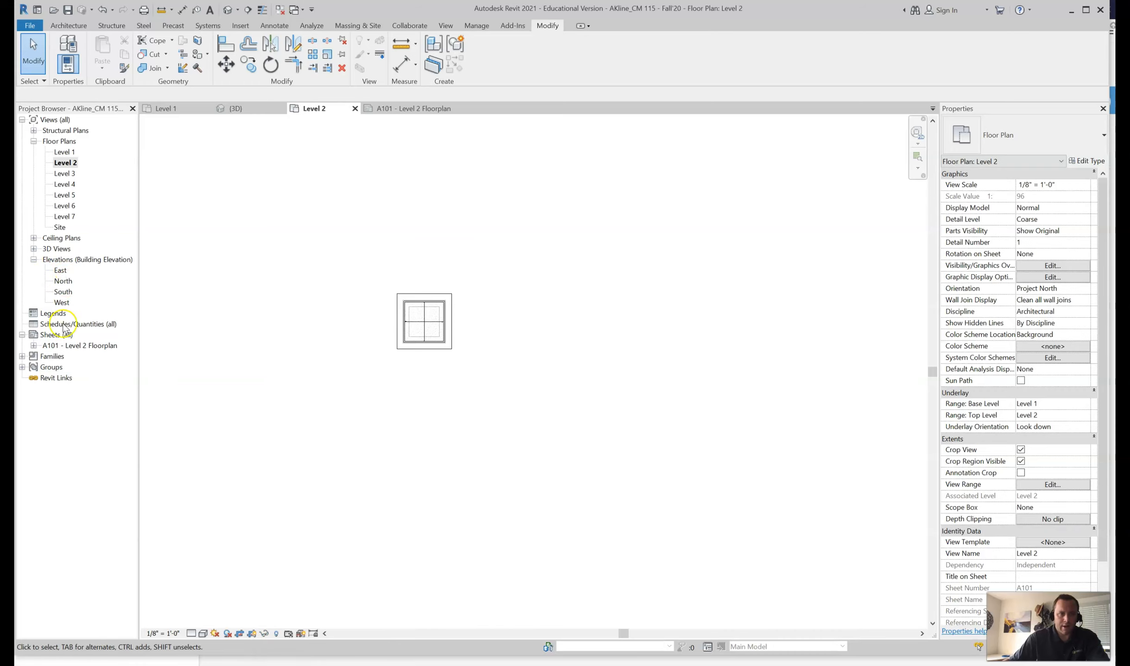
{"action": "left_click", "coordinate": [54, 347]}
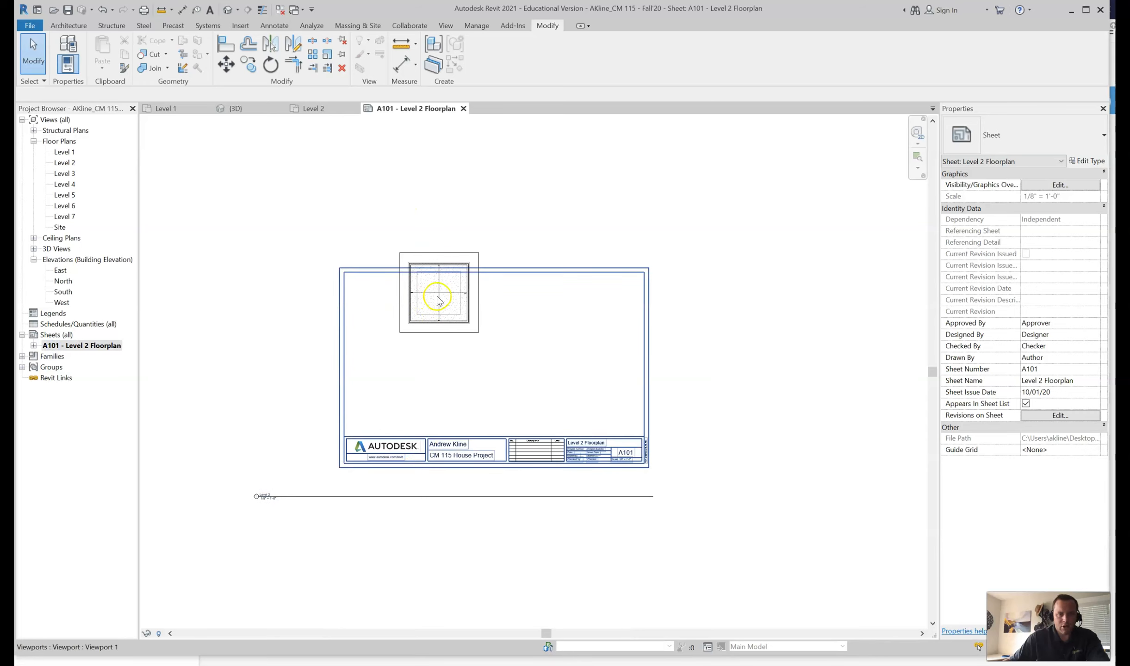
- Move Viewport 1's title line up into the title block just beneath the cropped plan
{"action": "left_click", "coordinate": [345, 498]}
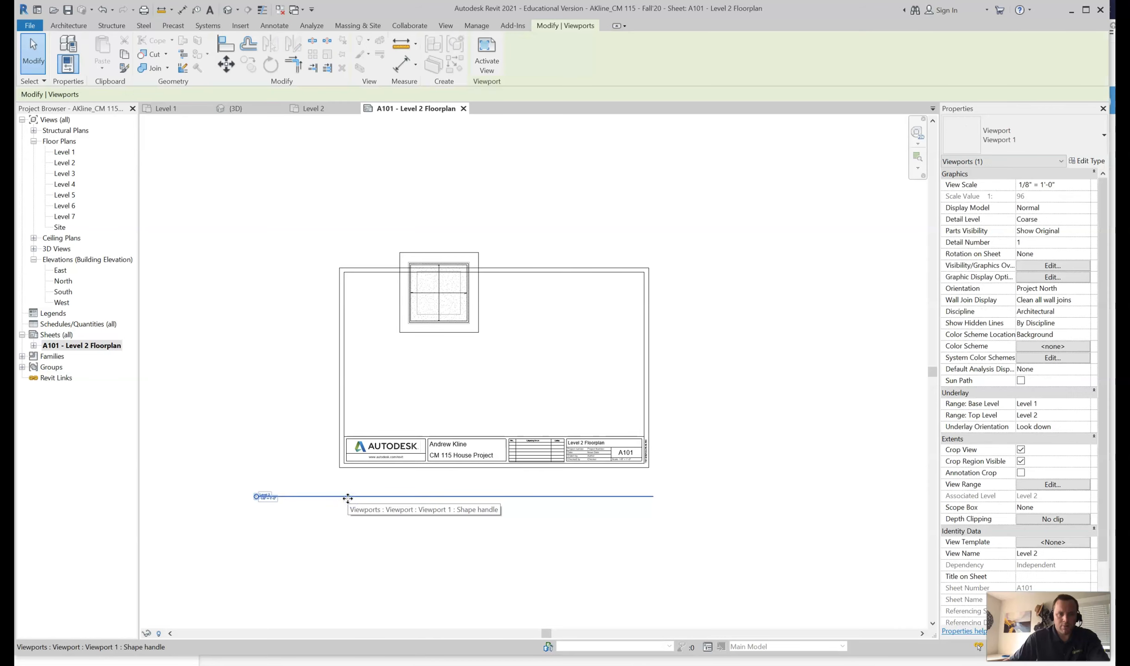
{"action": "left_click", "coordinate": [318, 506]}
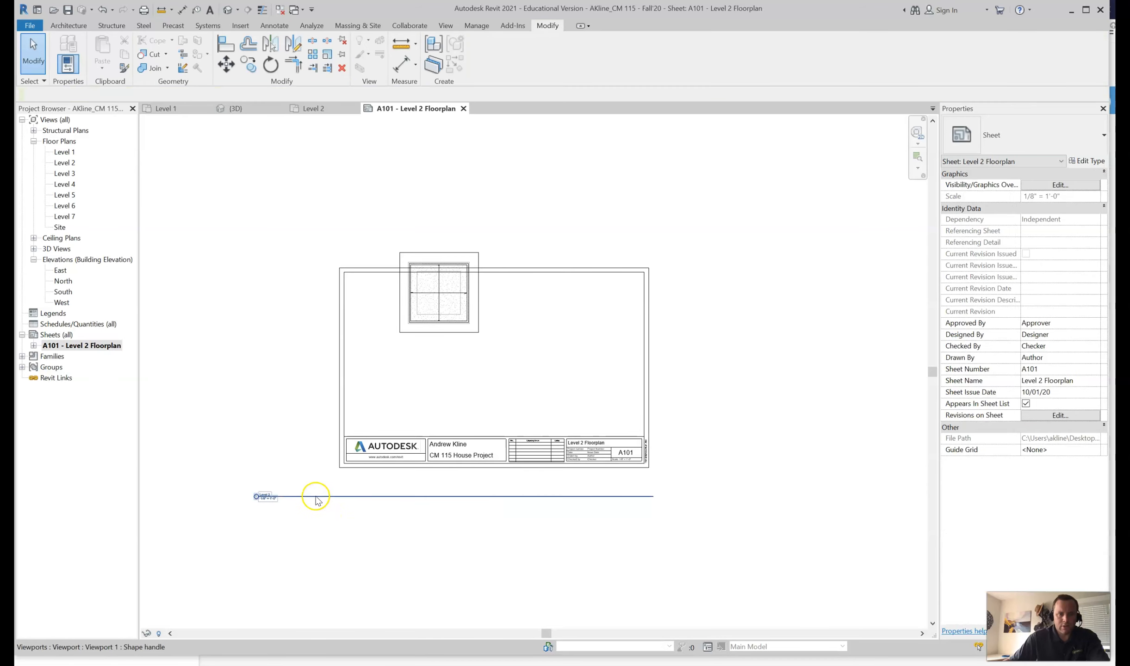
{"action": "left_click", "coordinate": [317, 496]}
{"action": "left_click_drag", "start_coordinate": [321, 493], "coordinate": [419, 341]}
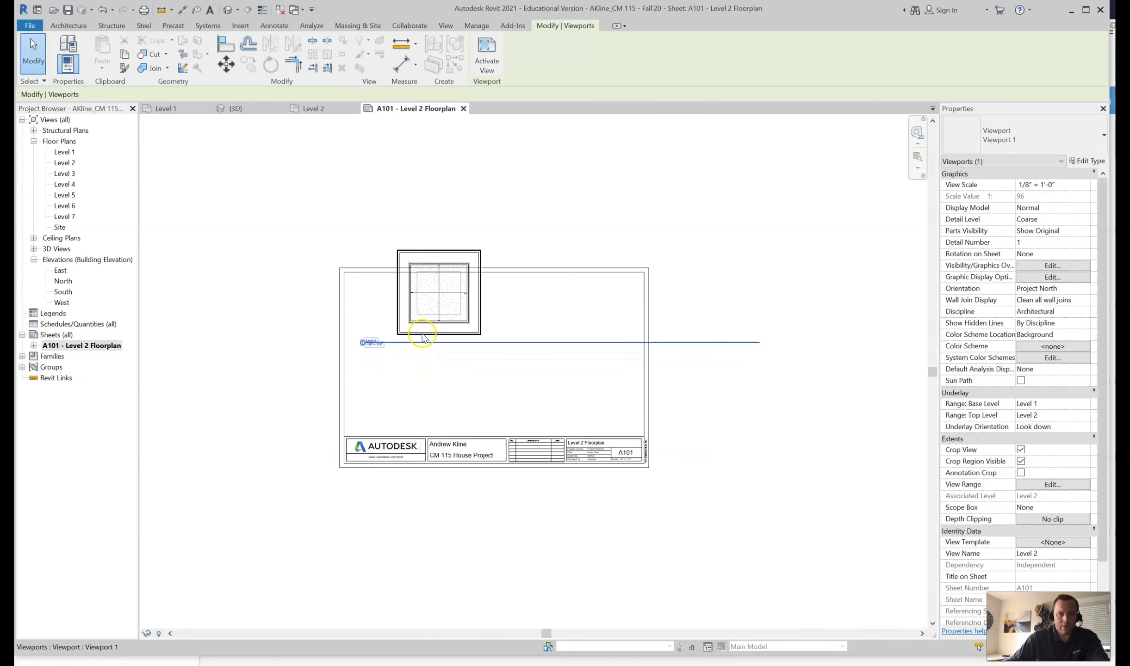
{"action": "left_click", "coordinate": [514, 313]}
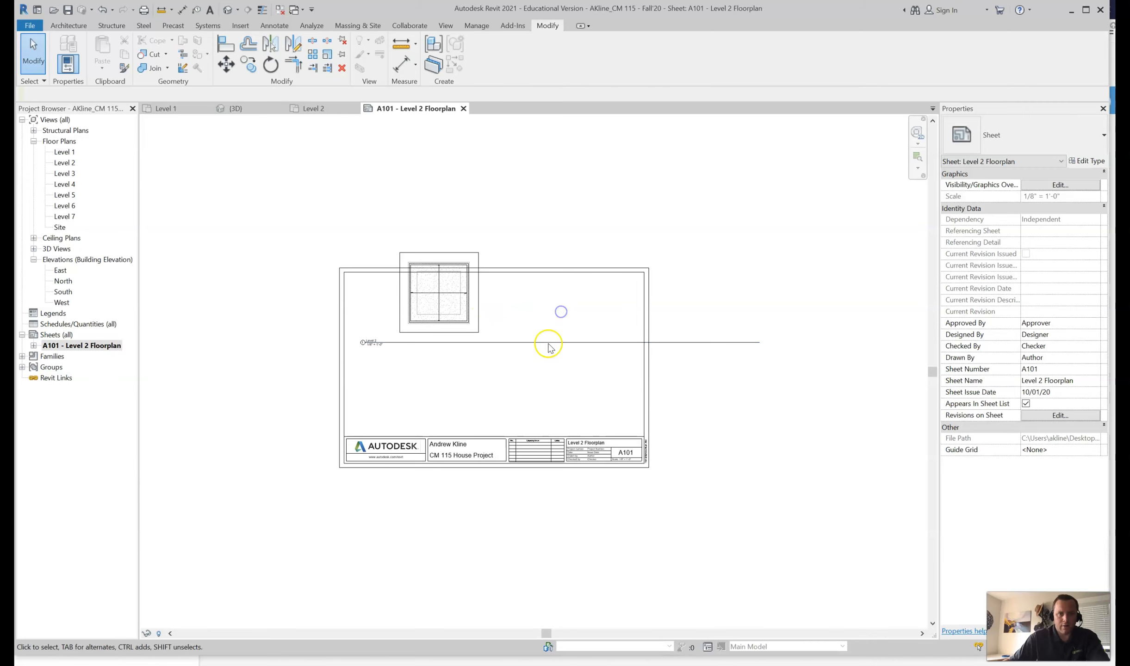
{"action": "left_click", "coordinate": [517, 342]}
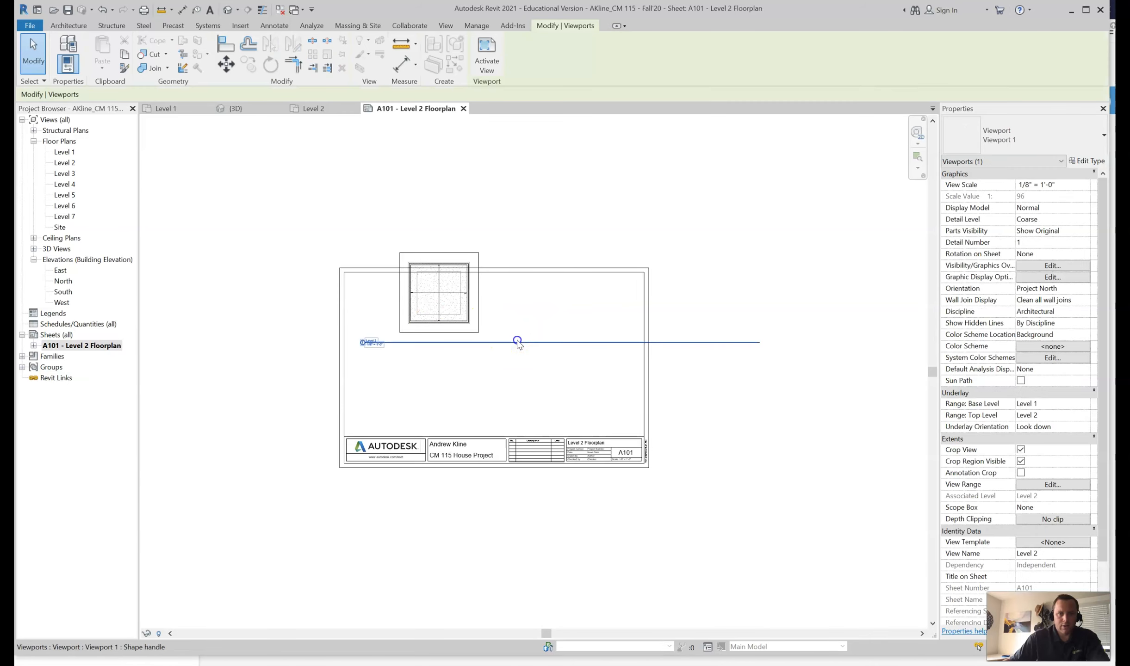
{"action": "mouse_move", "coordinate": [514, 343]}
{"action": "left_mouse_down"}
{"action": "mouse_move", "coordinate": [494, 368]}
{"action": "mouse_move", "coordinate": [516, 355]}
{"action": "left_mouse_up"}
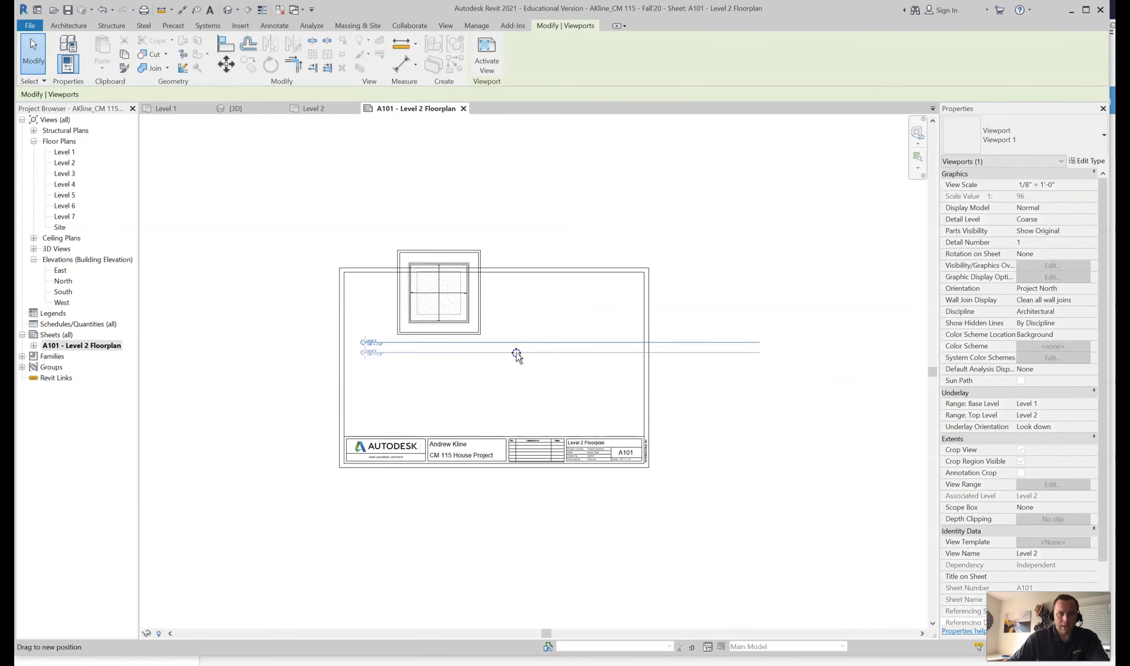
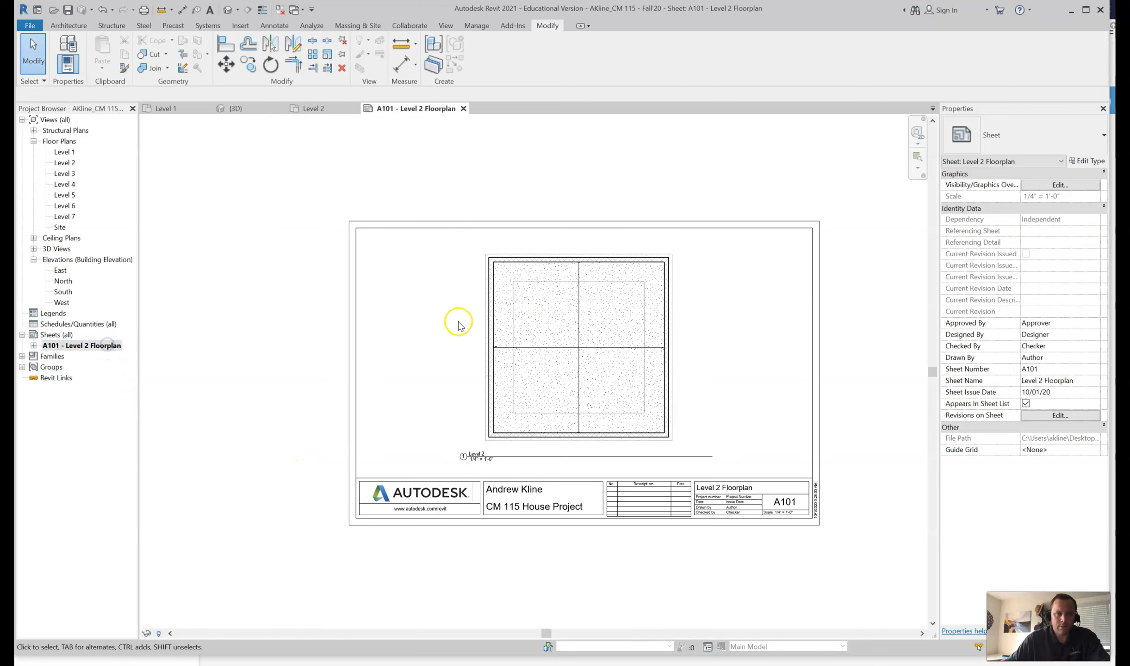
- Pan sheet A101 and review its Duplicate View options without duplicating the sheet
{"action": "left_click", "coordinate": [410, 318]}
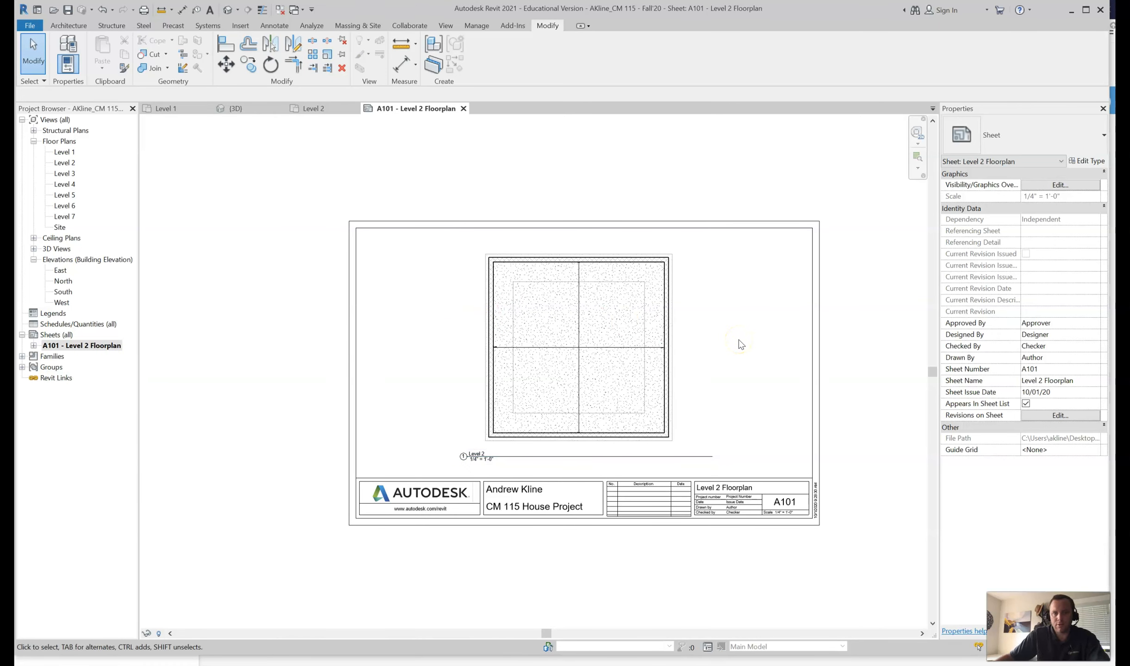
{"action": "middle_click_drag", "start_coordinate": [739, 340], "coordinate": [681, 351]}
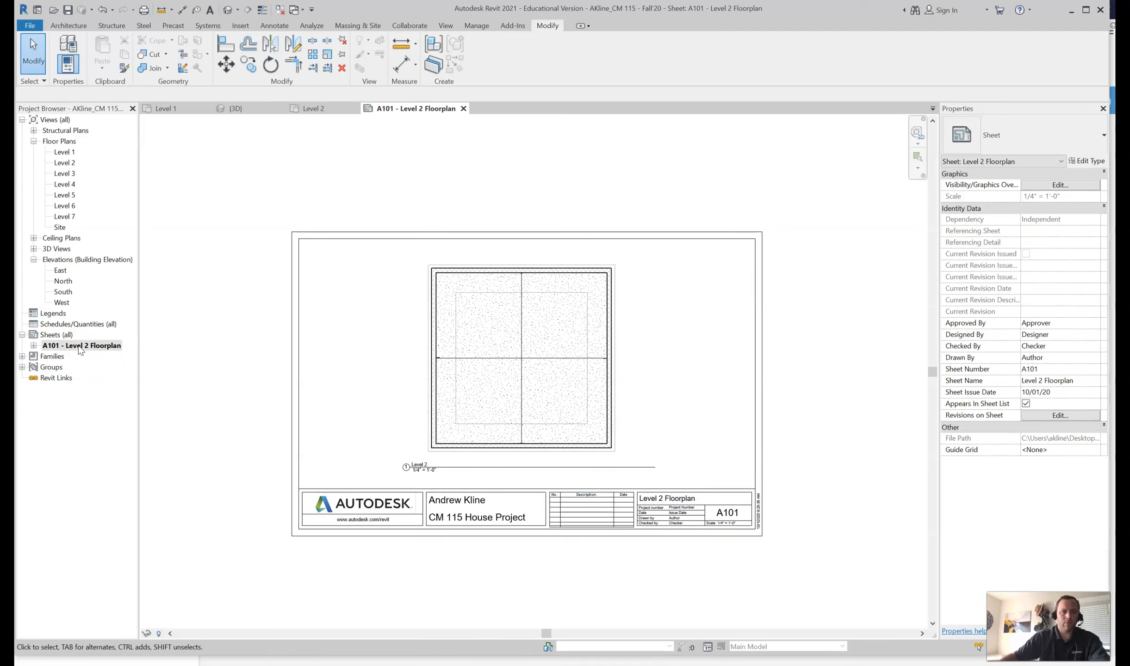
{"action": "right_click", "coordinate": [81, 346]}
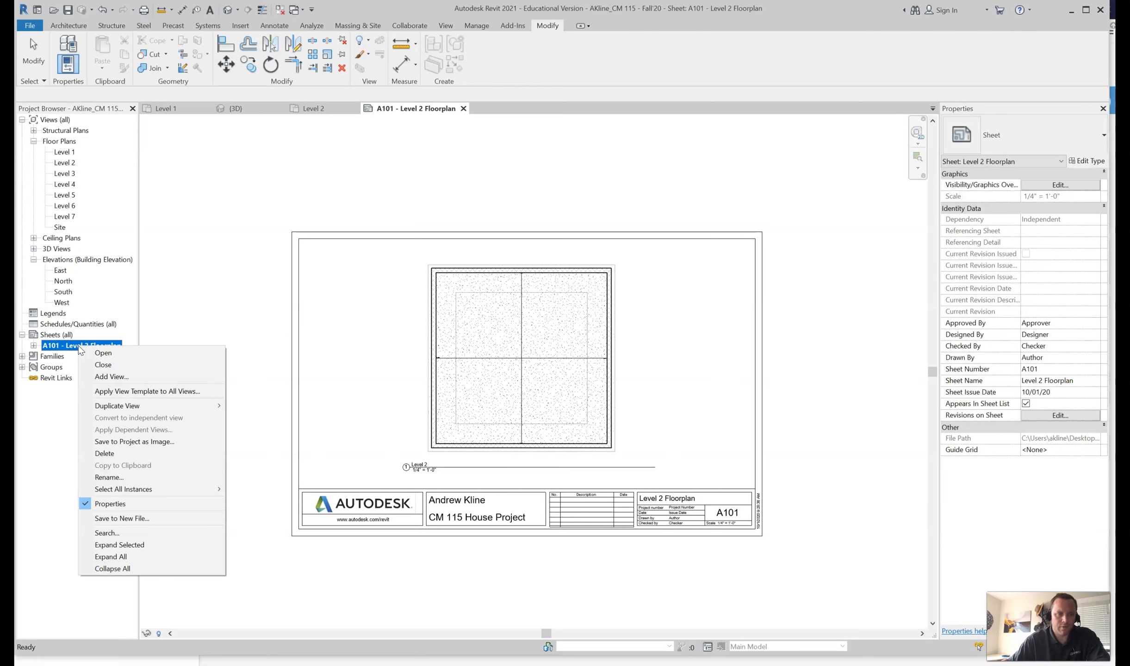
{"action": "left_click", "coordinate": [143, 406]}
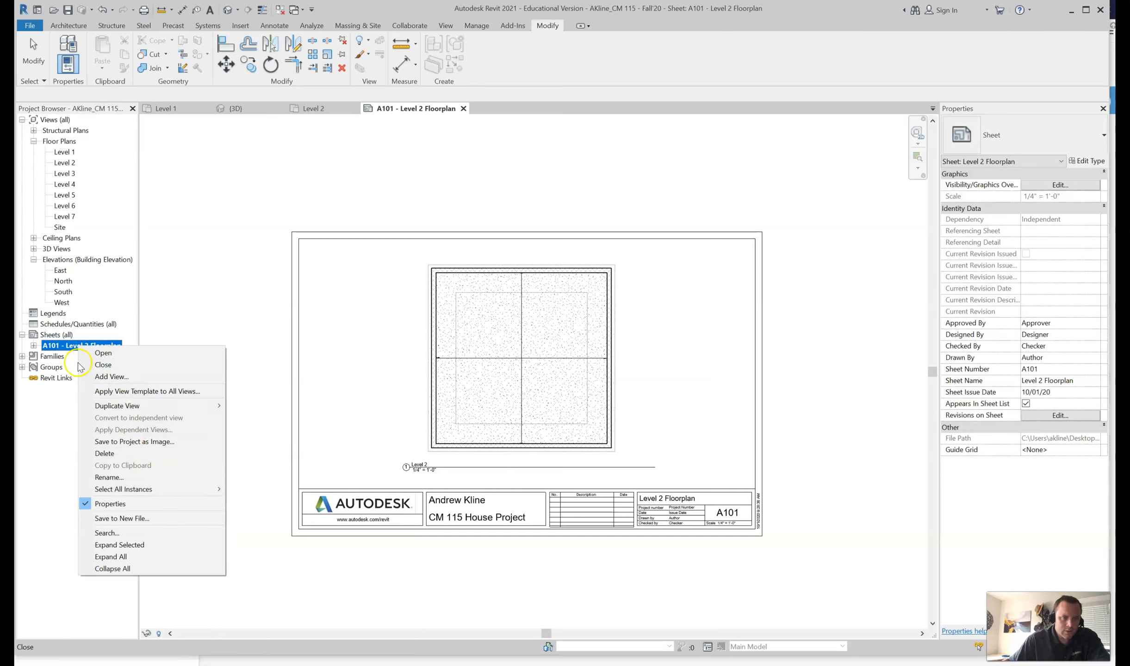
{"action": "left_click", "coordinate": [51, 335]}
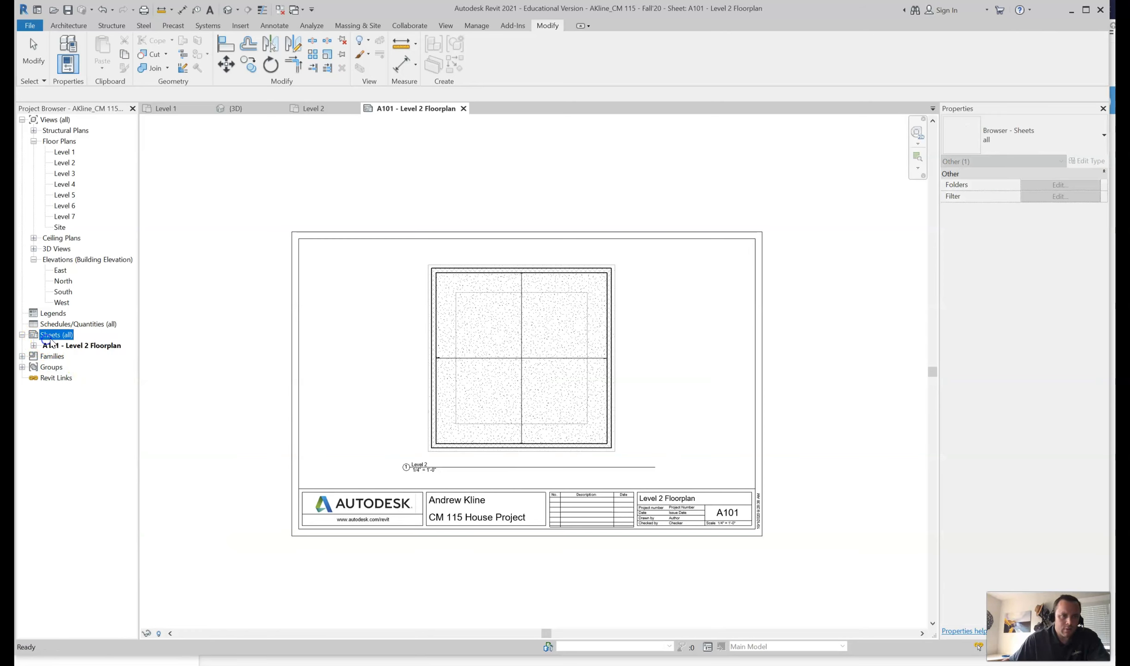
- Create a new sheet A102 using the B 11 x 17 Horizontal title block
{"action": "right_click", "coordinate": [52, 336]}
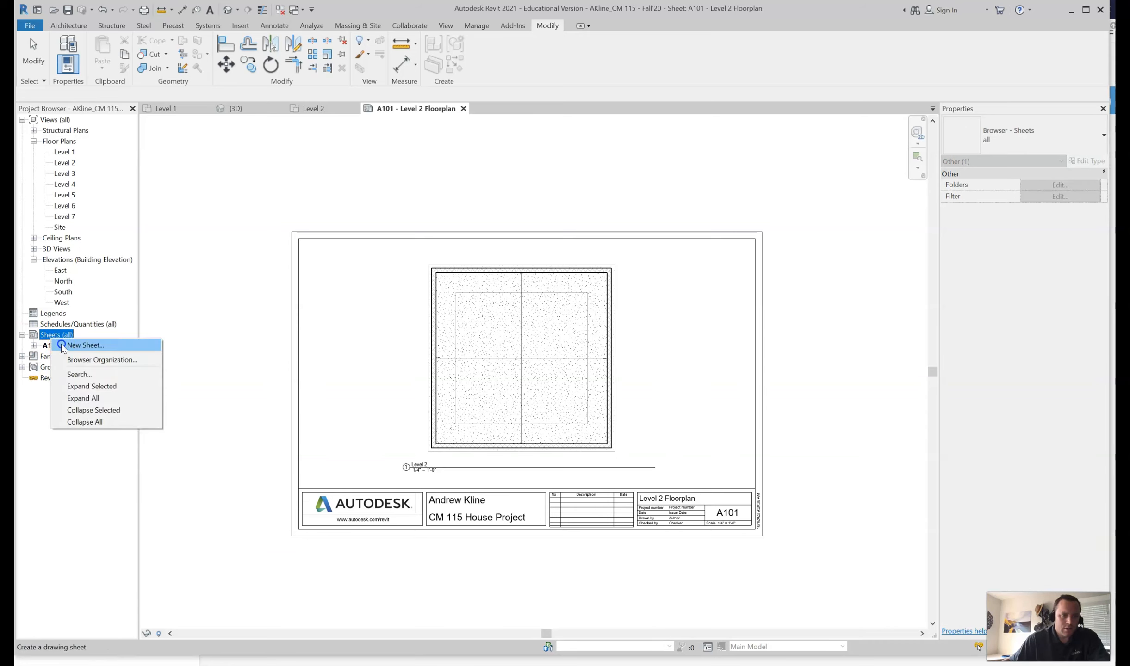
{"action": "left_click", "coordinate": [63, 347]}
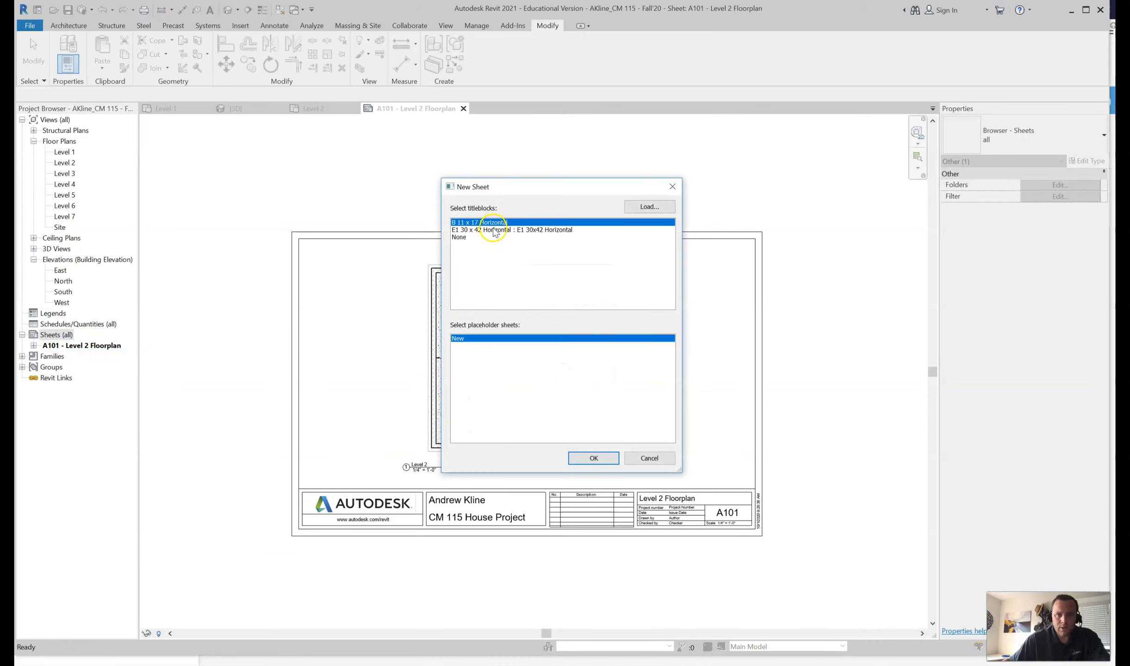
{"action": "left_click", "coordinate": [593, 459]}
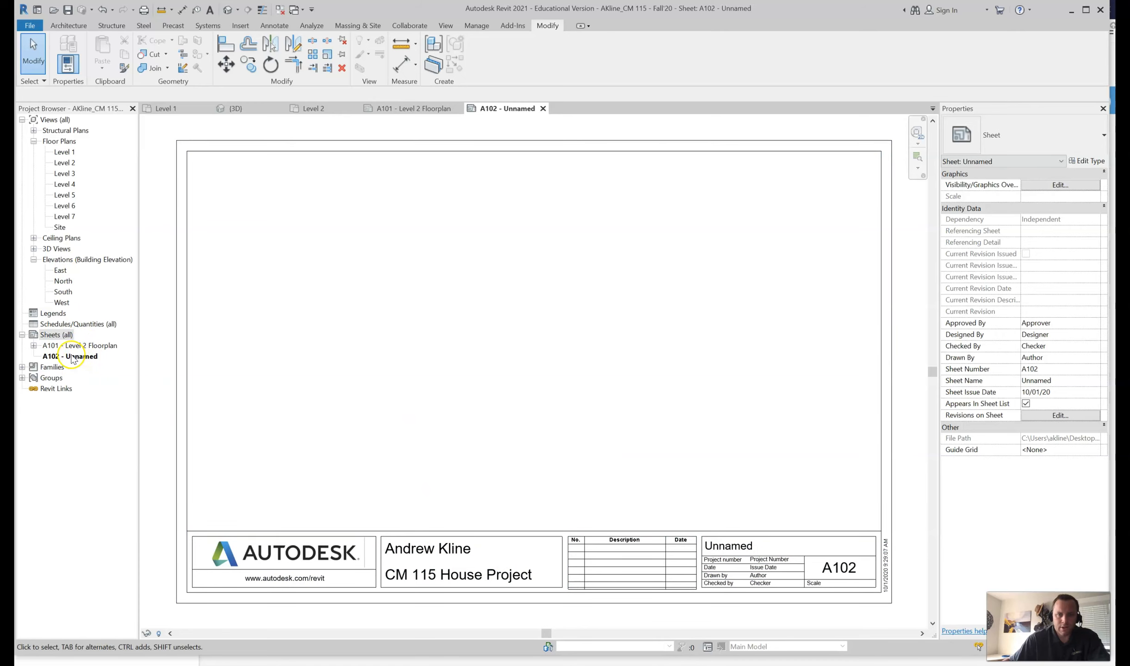
- Rename the sheet from 'Unnamed' to 'Level 4 Floorplan' in its title block
{"action": "left_click", "coordinate": [738, 549]}
{"action": "left_click", "coordinate": [745, 549]}
{"action": "left_click_drag", "start_coordinate": [744, 546], "coordinate": [666, 534]}
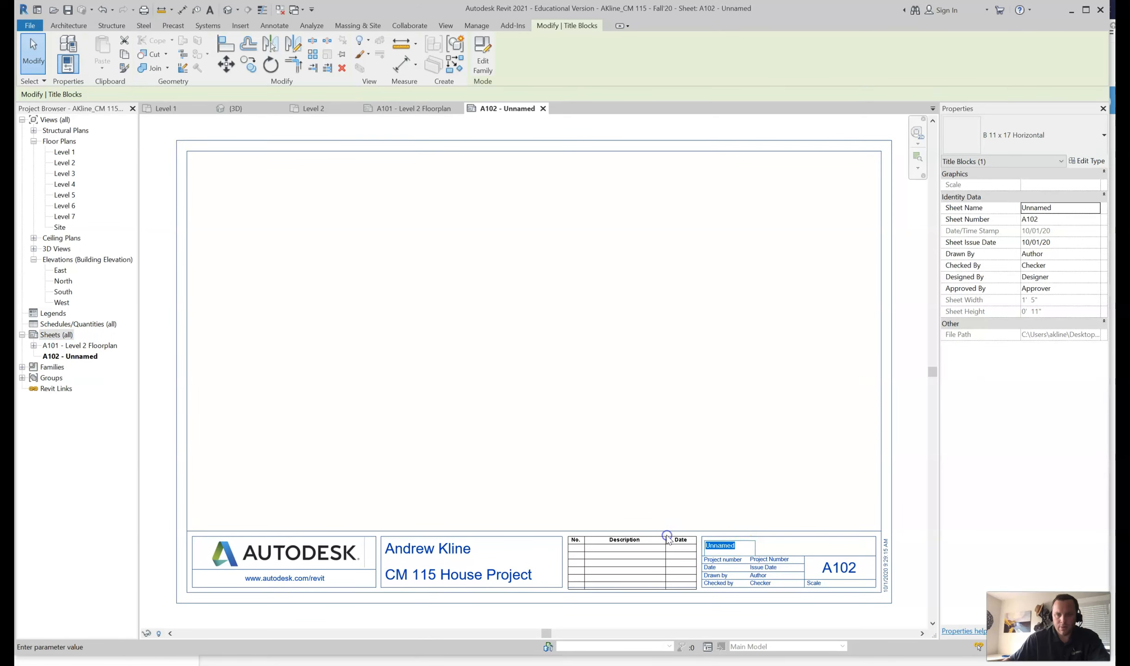
{"action": "type", "text": "Level 4 F"}
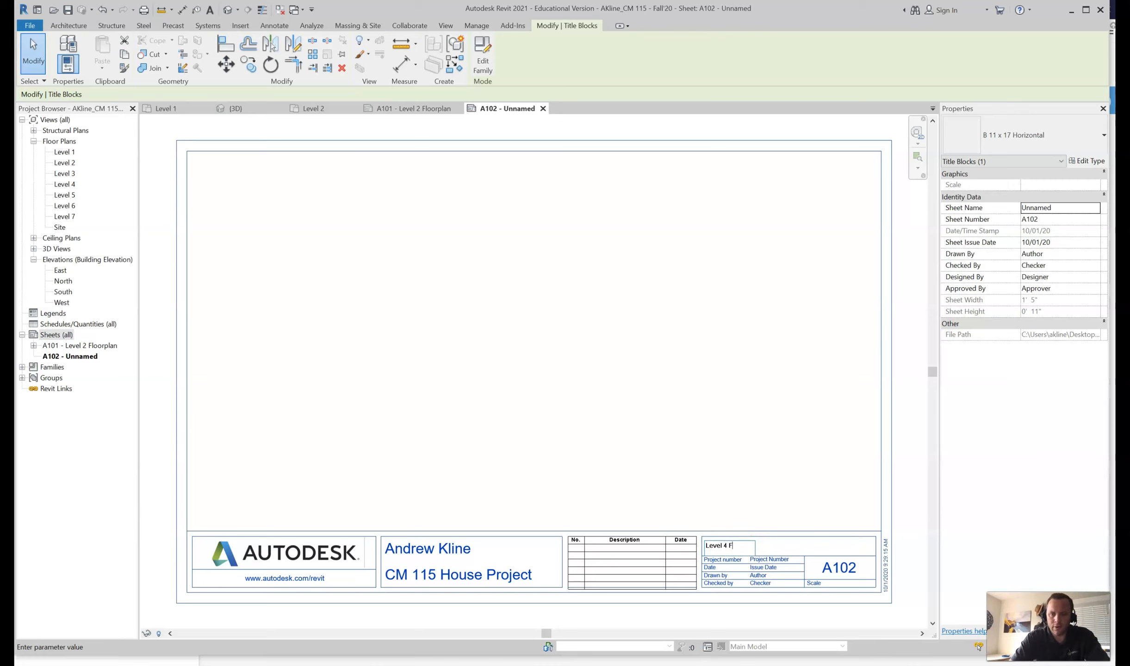
{"action": "type", "text": "loorplan"}
{"action": "key", "text": "Return"}
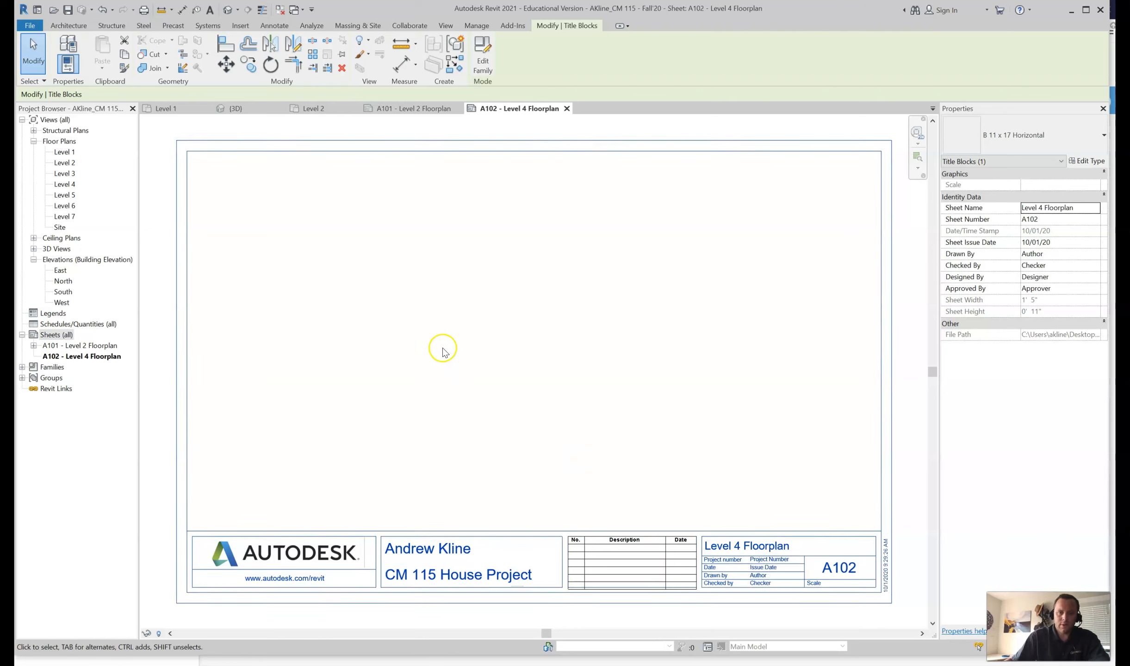
{"action": "left_click", "coordinate": [442, 351]}
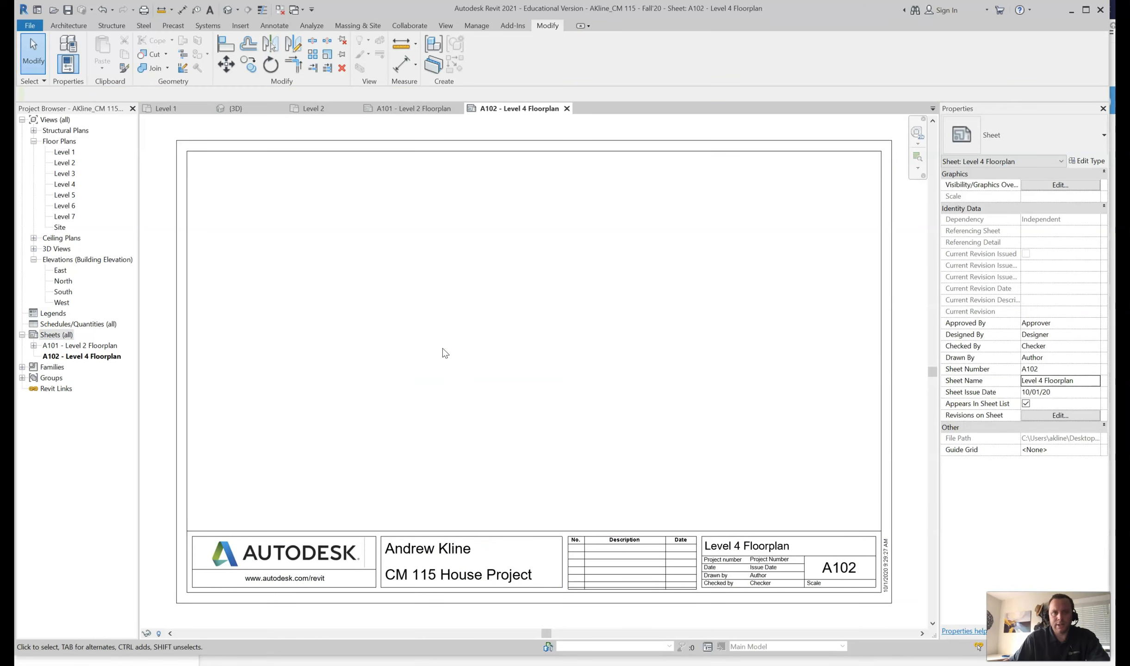
- Create another new sheet with the default title block
{"action": "left_click", "coordinate": [74, 348]}
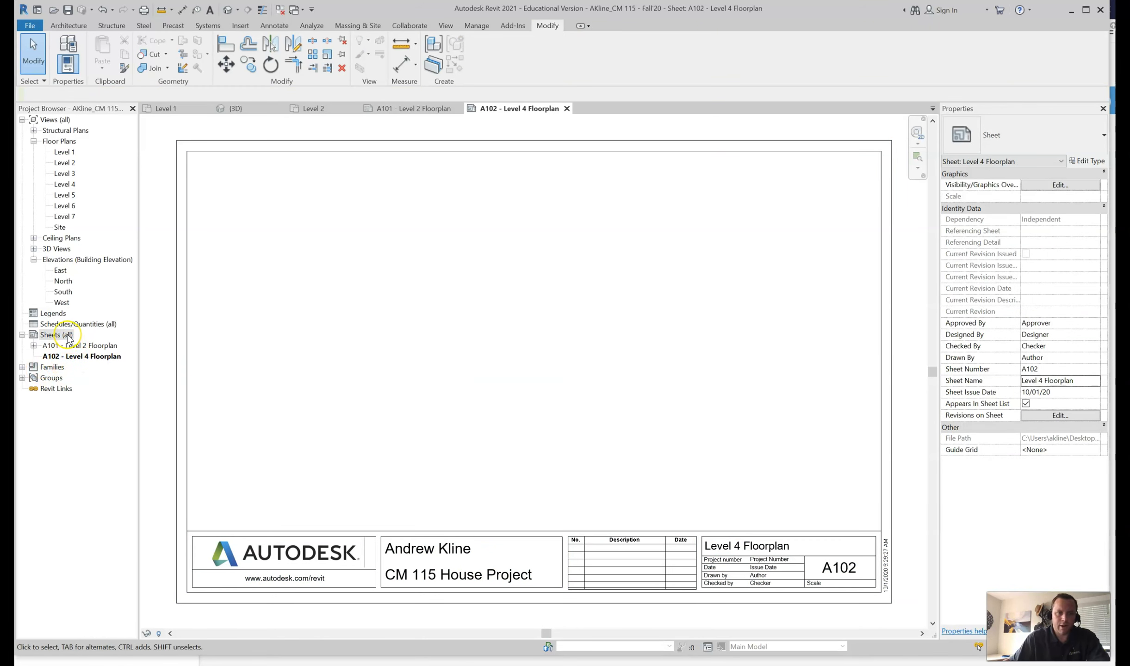
{"action": "right_click", "coordinate": [69, 336]}
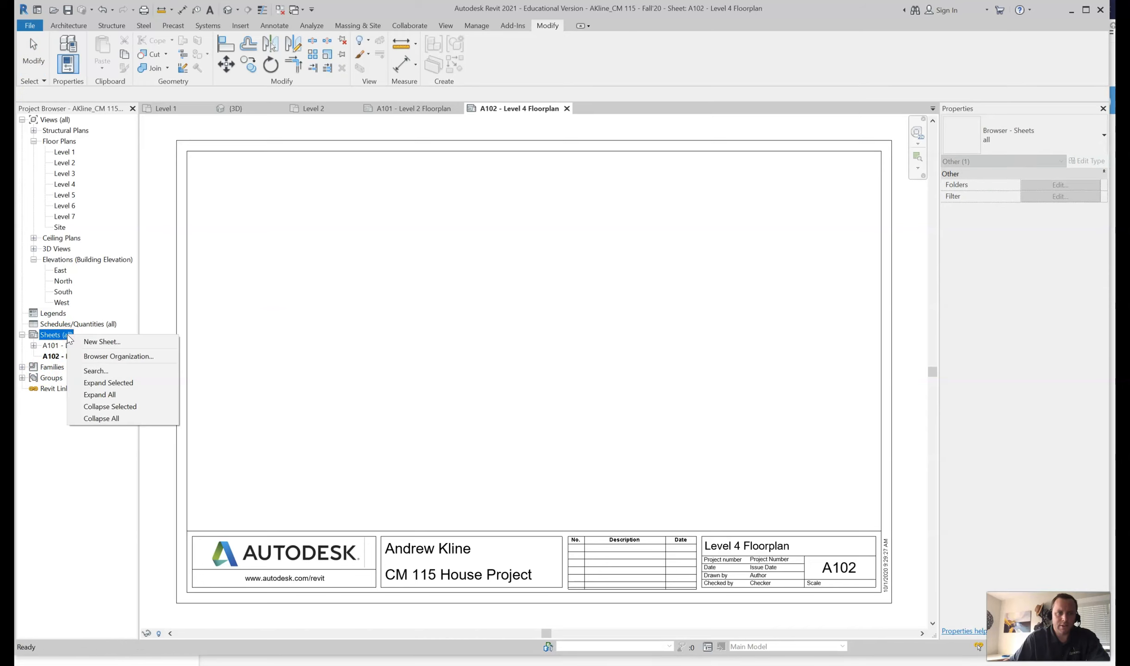
{"action": "left_click", "coordinate": [102, 343]}
{"action": "left_click", "coordinate": [594, 457]}
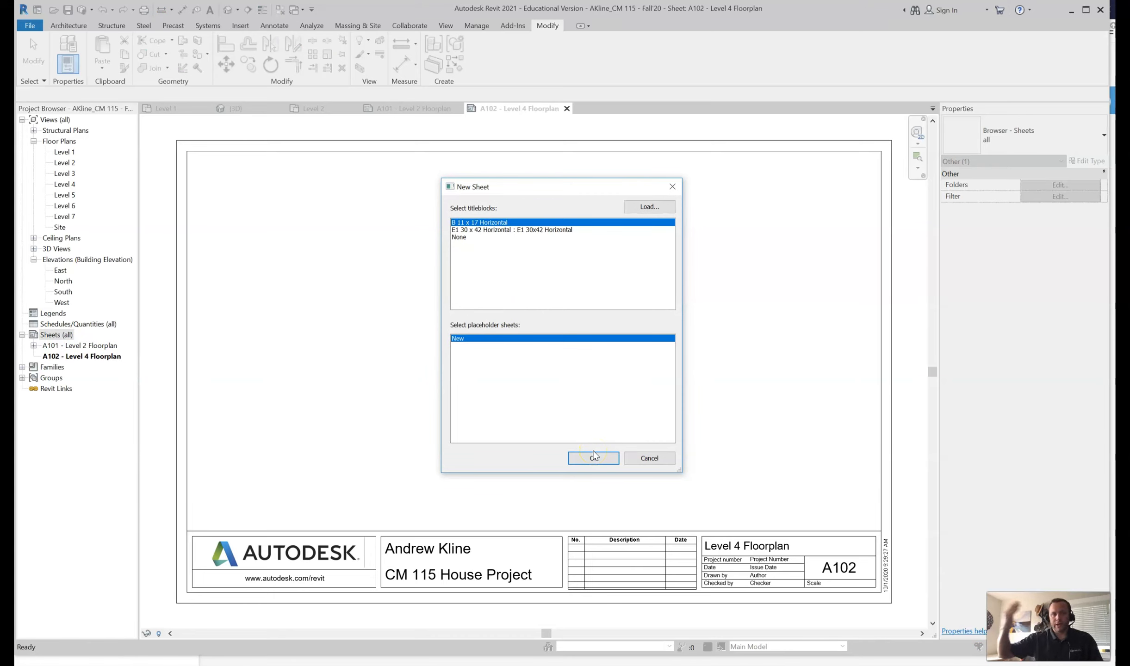
{"action": "left_click", "coordinate": [574, 458]}
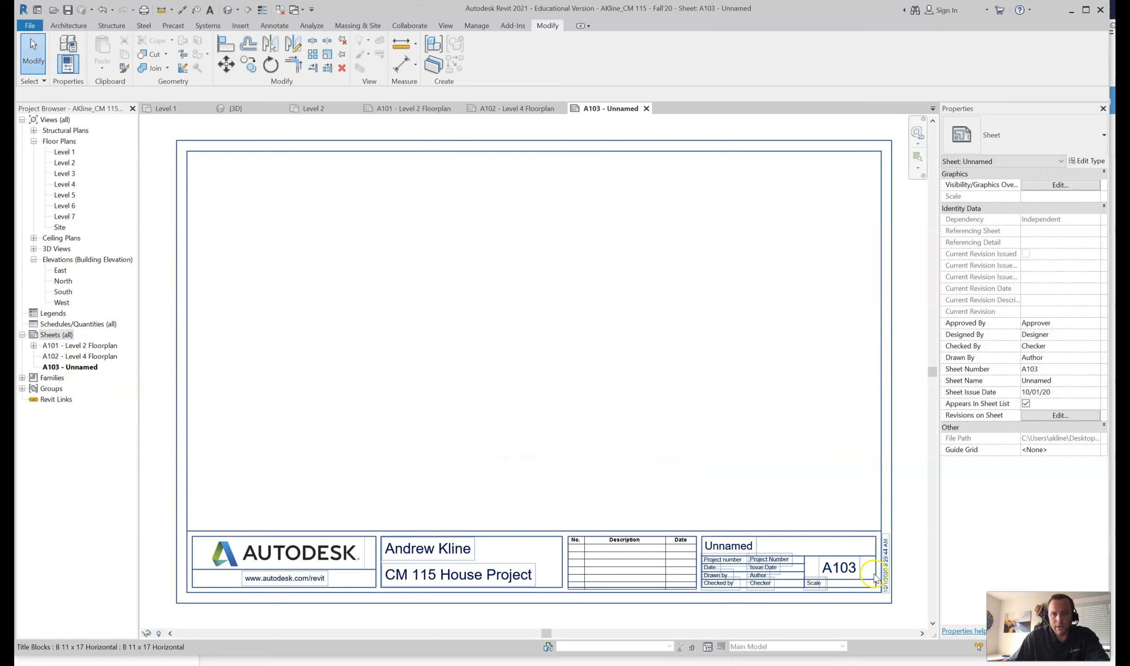
- Change the new sheet's number in the title block from A103 to A106
{"action": "left_click", "coordinate": [851, 568]}
{"action": "left_click", "coordinate": [852, 568]}
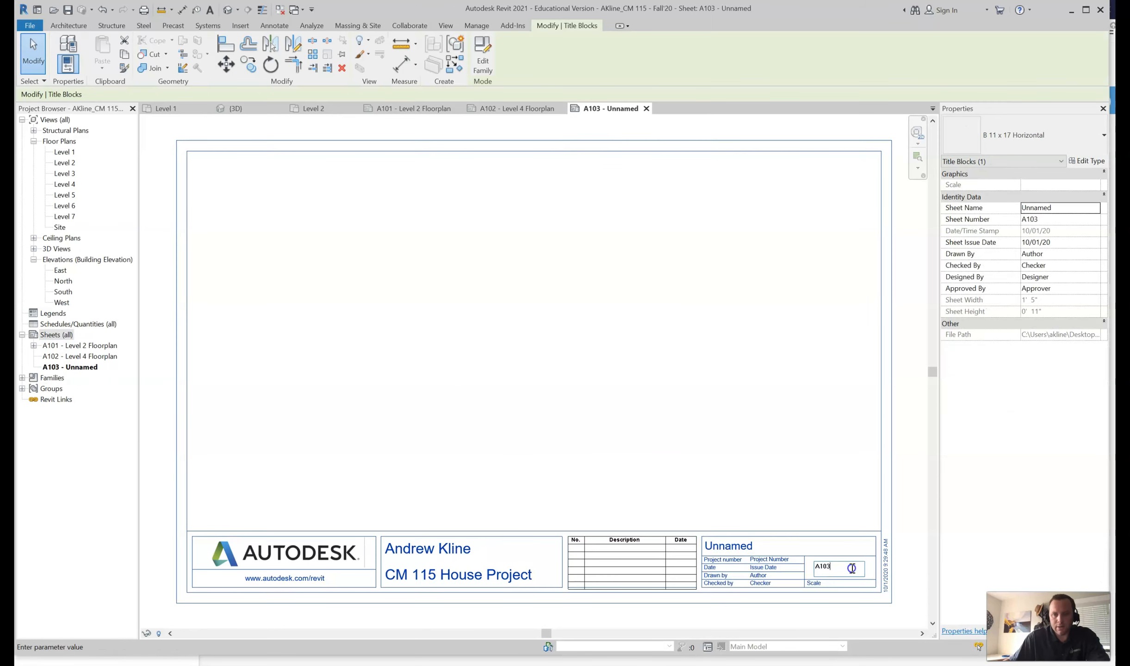
{"action": "key", "text": "BackSpace"}
{"action": "type", "text": "6"}
{"action": "left_click", "coordinate": [729, 539]}
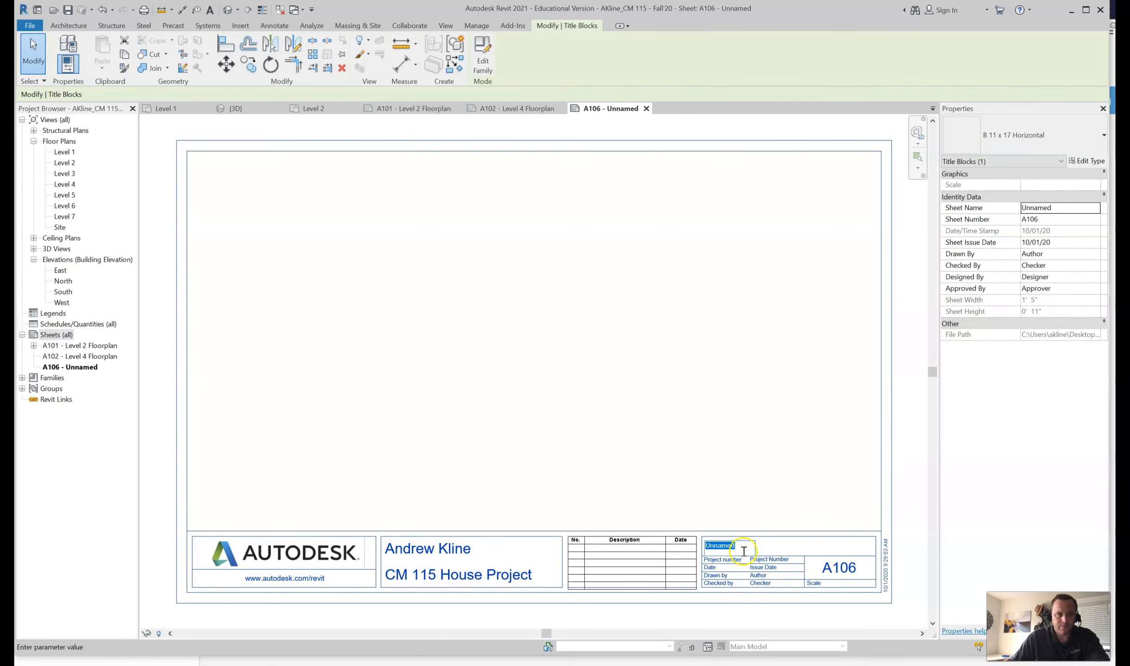
- Name the sheet 'Sections Cuts' in the title block
{"action": "type", "text": "De"}
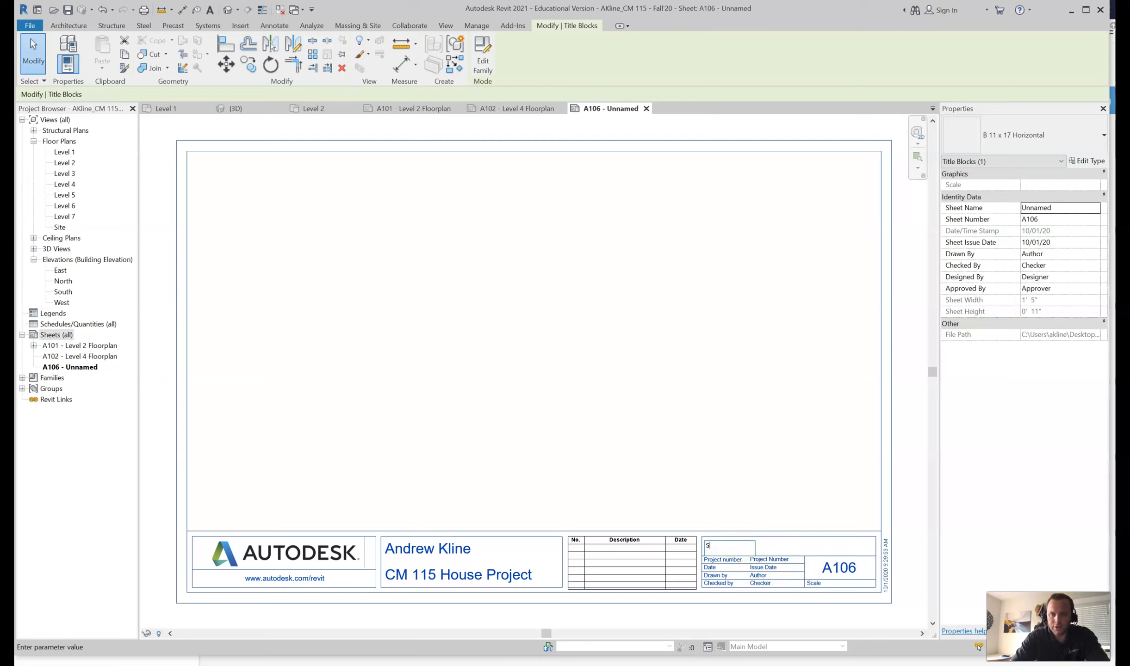
{"action": "key", "text": "BackSpace"}
{"action": "type", "text": "Cuts"}
{"action": "key", "text": "Return"}
{"action": "type", "text": "ctions S"}
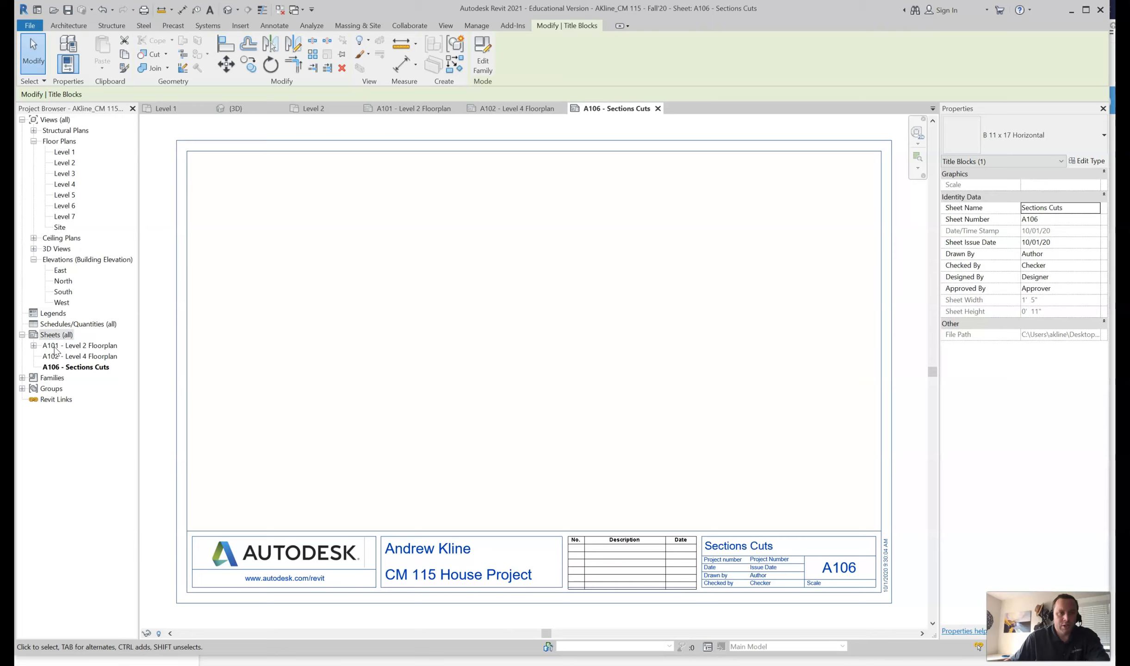
{"action": "left_click", "coordinate": [79, 358]}
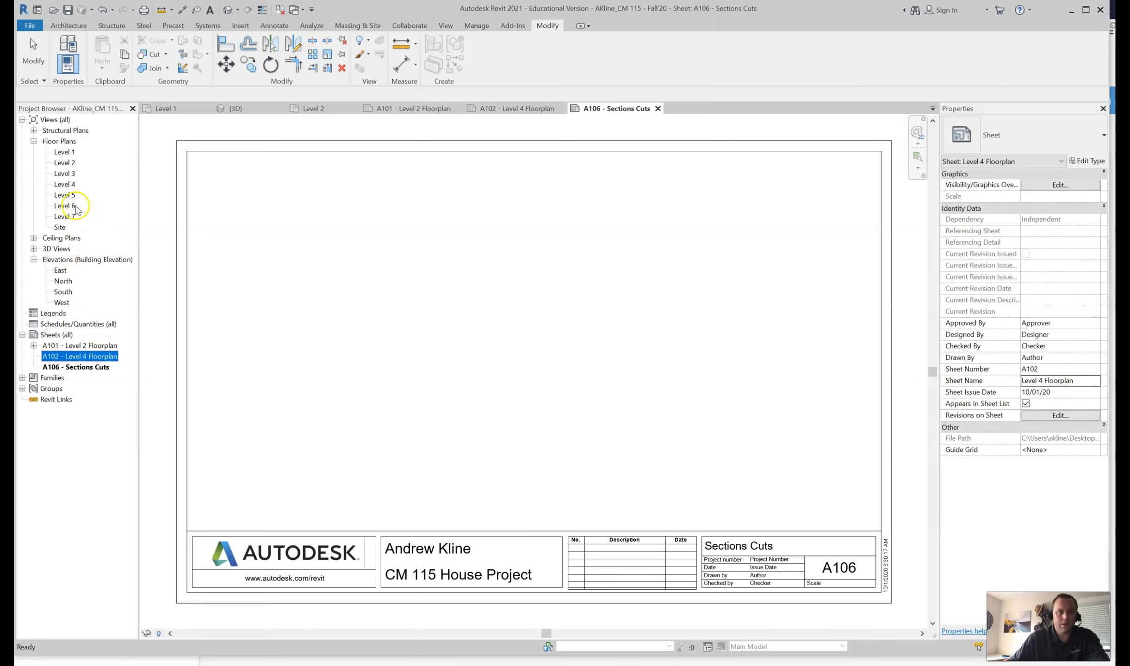
- Open the Level 4 and Level 3 floor plans in turn, then the East elevation
{"action": "double_click", "coordinate": [66, 185]}
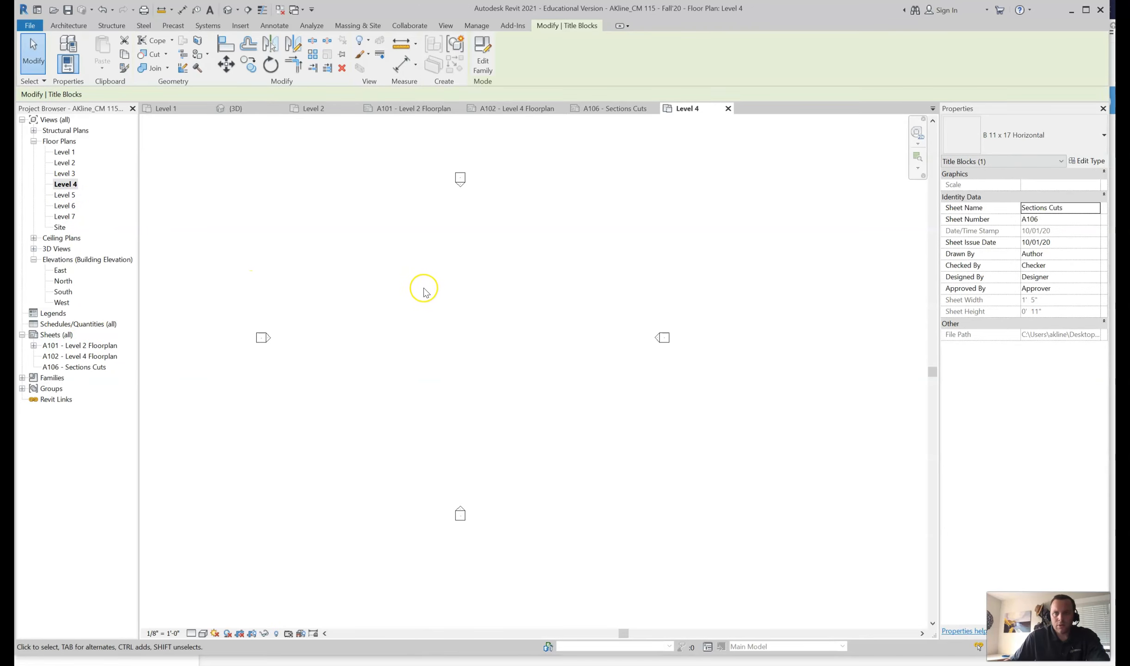
{"action": "left_click", "coordinate": [406, 292]}
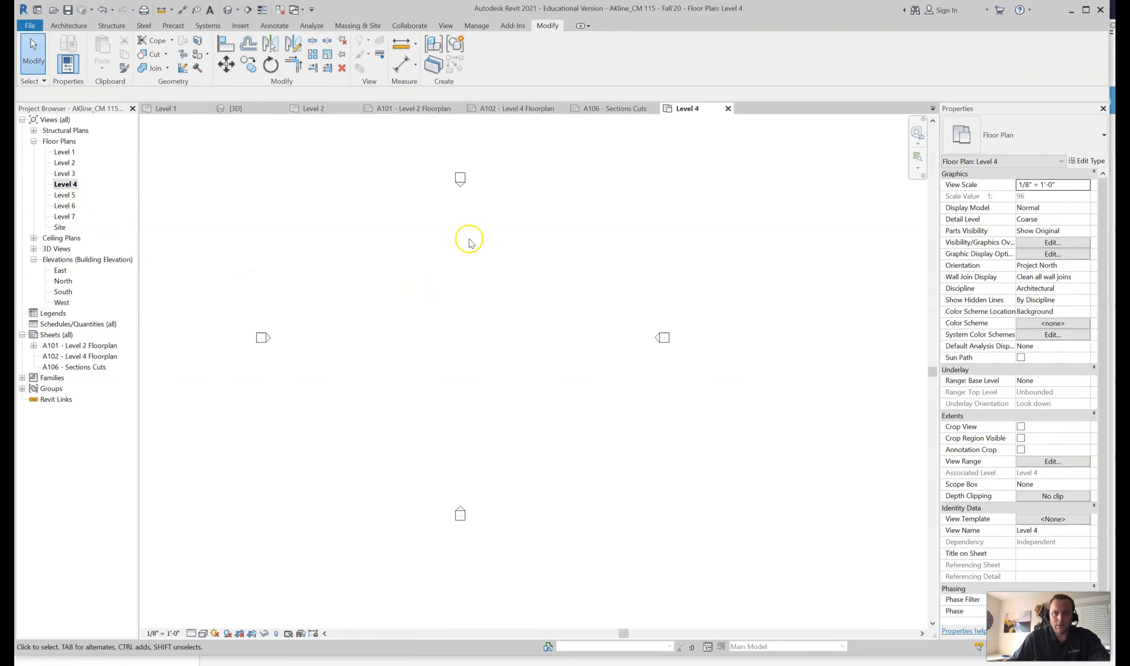
{"action": "double_click", "coordinate": [71, 174]}
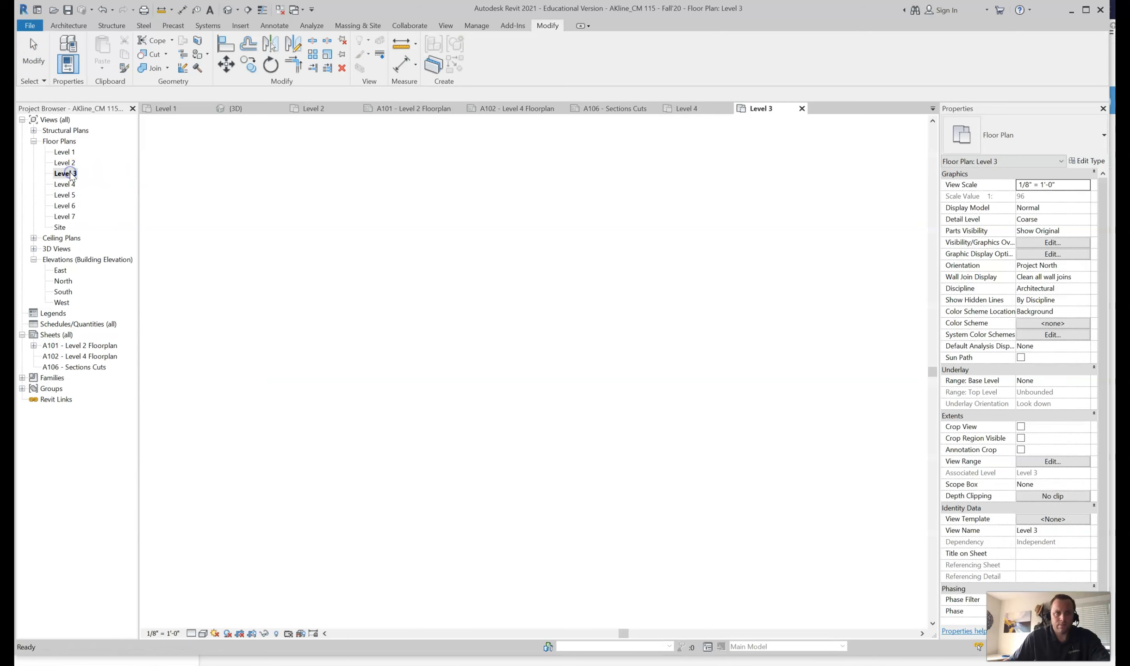
{"action": "scroll", "coordinate": [341, 300], "scroll_direction": "up", "scroll_amount": 3}
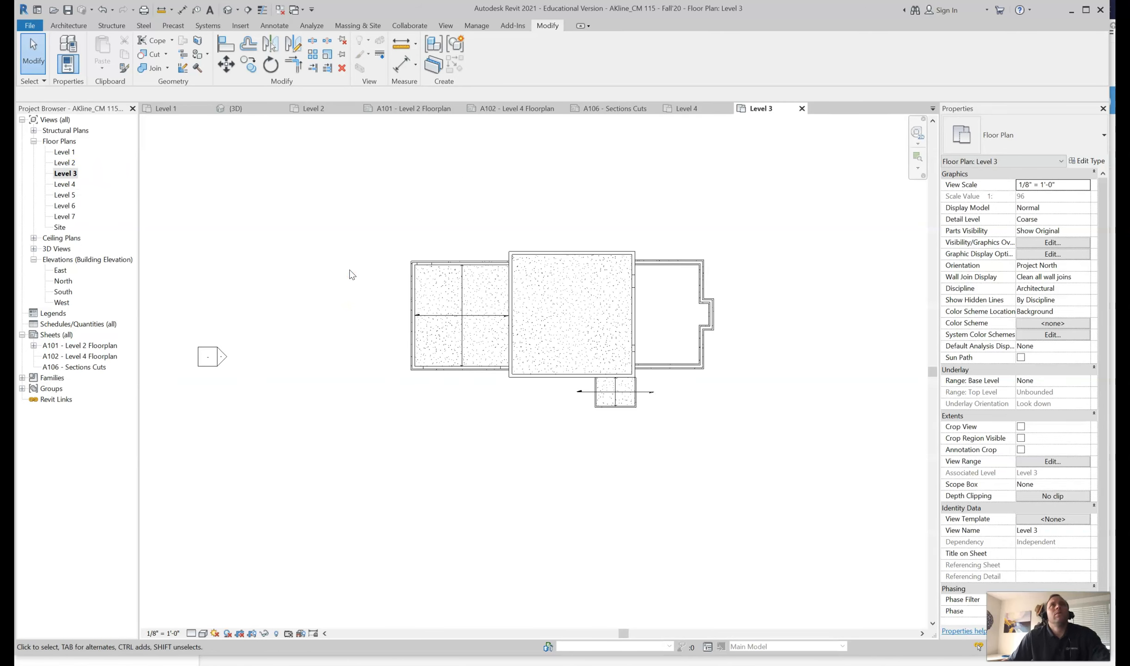
{"action": "double_click", "coordinate": [60, 270]}
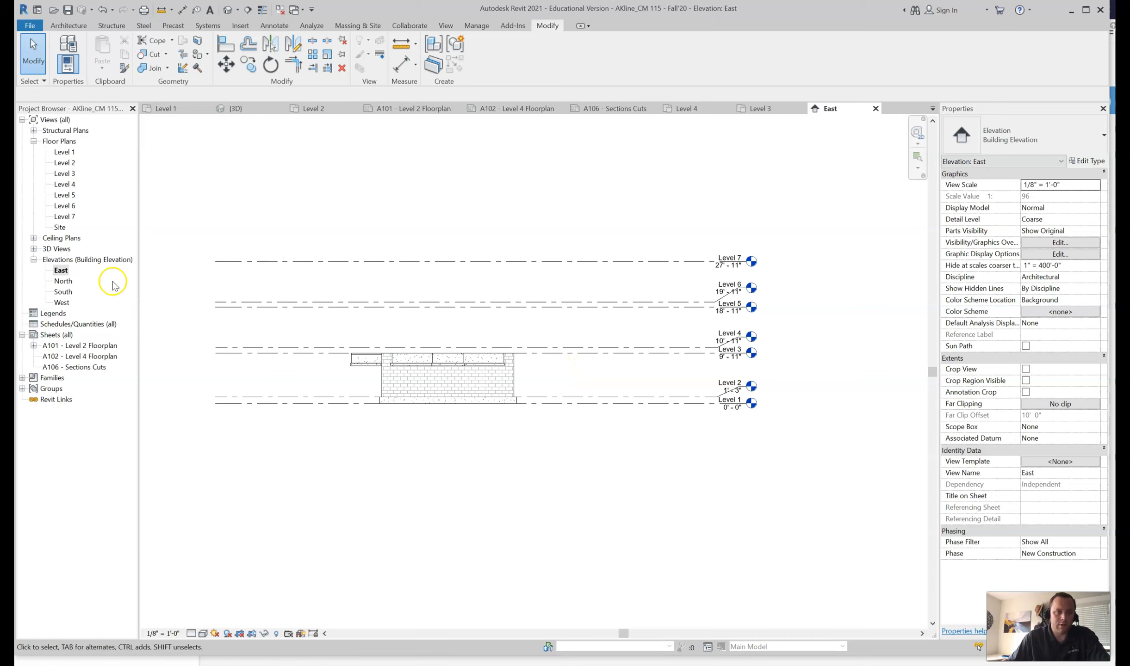
{"action": "left_click", "coordinate": [96, 359]}
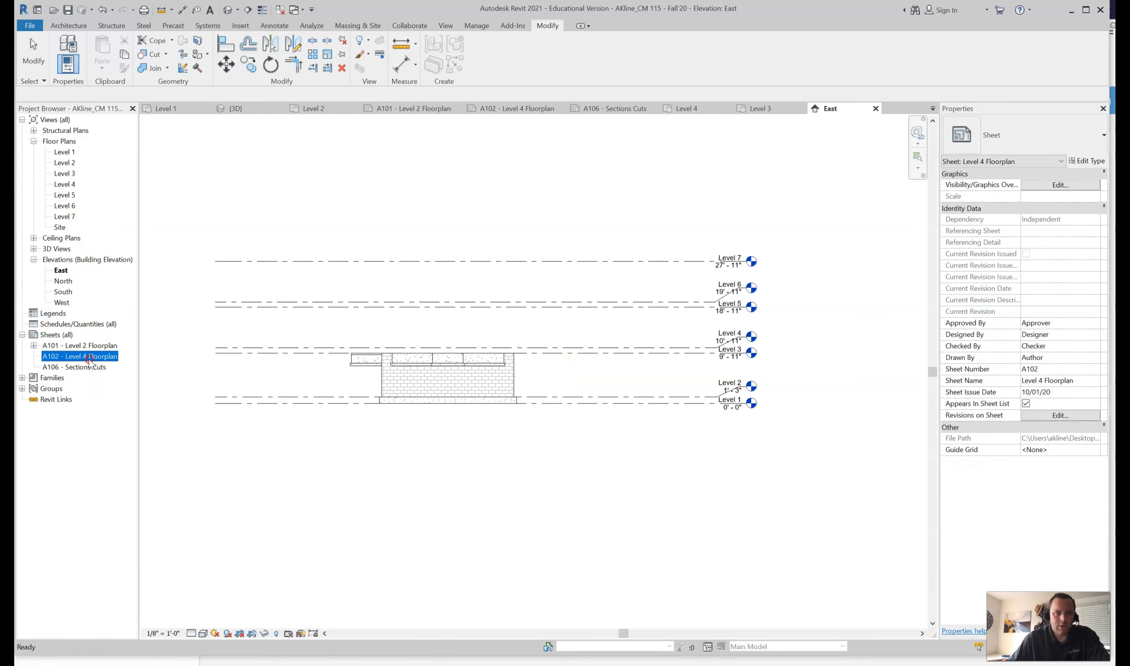
- Rename sheet A102 from 'Level 4 Floorplan' to 'Level 3 Floorplan' using F2
{"action": "right_click", "coordinate": [91, 359]}
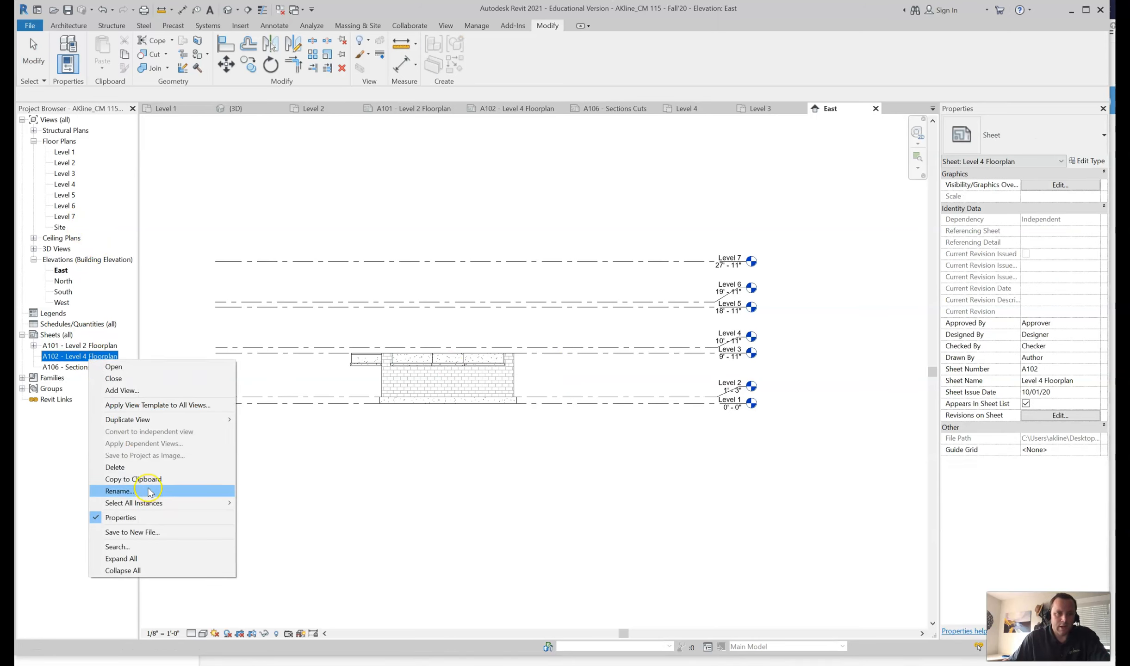
{"action": "left_click", "coordinate": [470, 438]}
{"action": "scroll", "coordinate": [469, 438], "scroll_direction": "up", "scroll_amount": 2}
{"action": "left_click", "coordinate": [85, 357]}
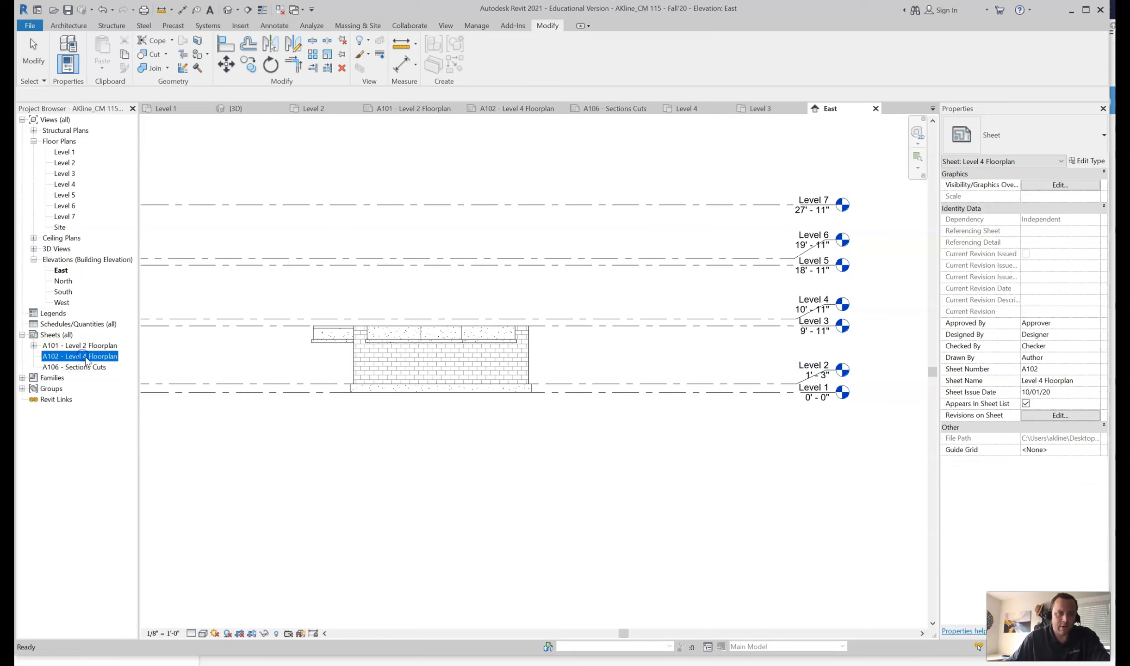
{"action": "key", "text": "F2"}
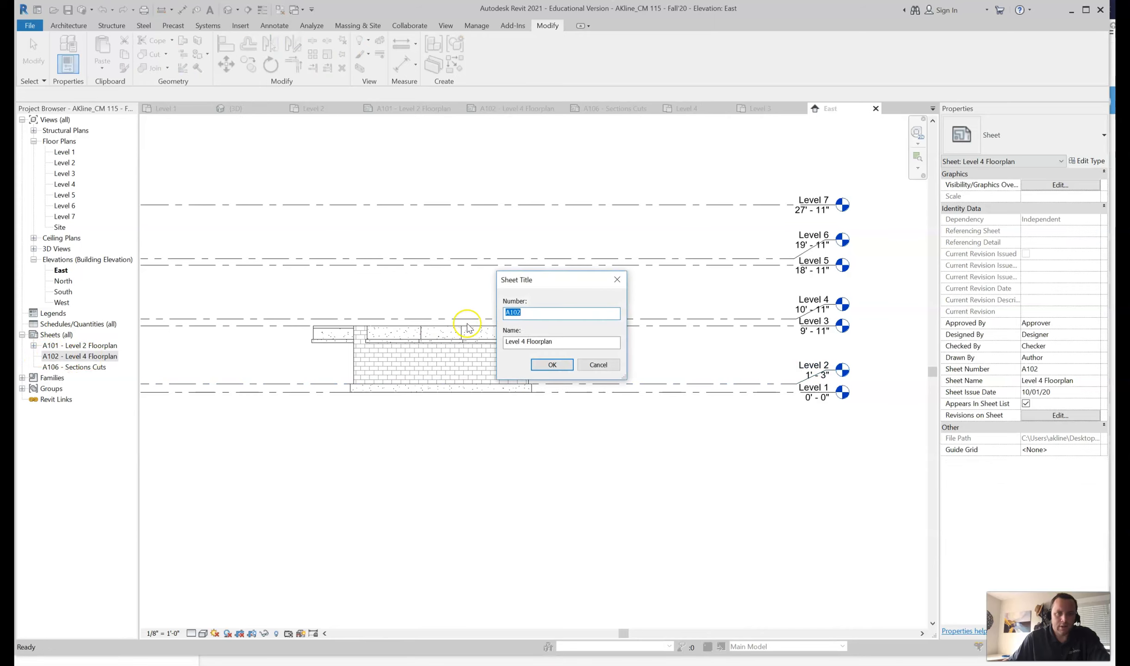
{"action": "left_click", "coordinate": [560, 347]}
{"action": "left_click", "coordinate": [525, 343]}
{"action": "key", "text": "BackSpace"}
{"action": "type", "text": "3"}
{"action": "key", "text": "Return"}
{"action": "double_click", "coordinate": [65, 173]}
- Show the Level 3 plan's crop boundary and pull all four edges in around the building
{"action": "middle_click_drag", "start_coordinate": [622, 484], "coordinate": [525, 474]}
{"action": "left_click", "coordinate": [526, 474]}
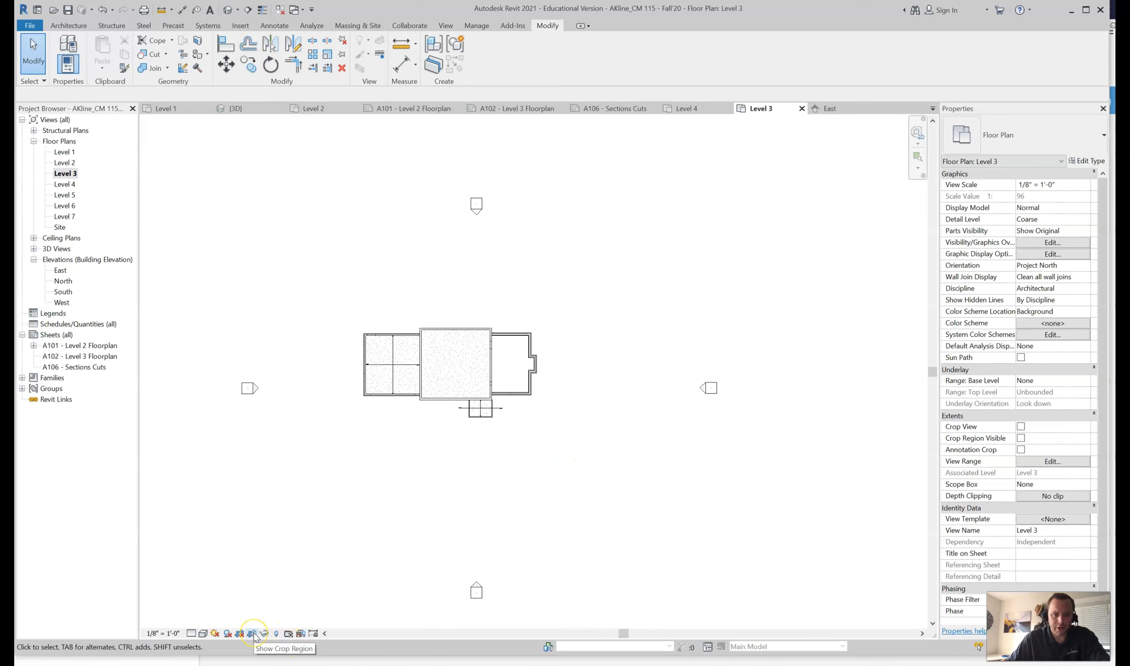
{"action": "left_click", "coordinate": [254, 633]}
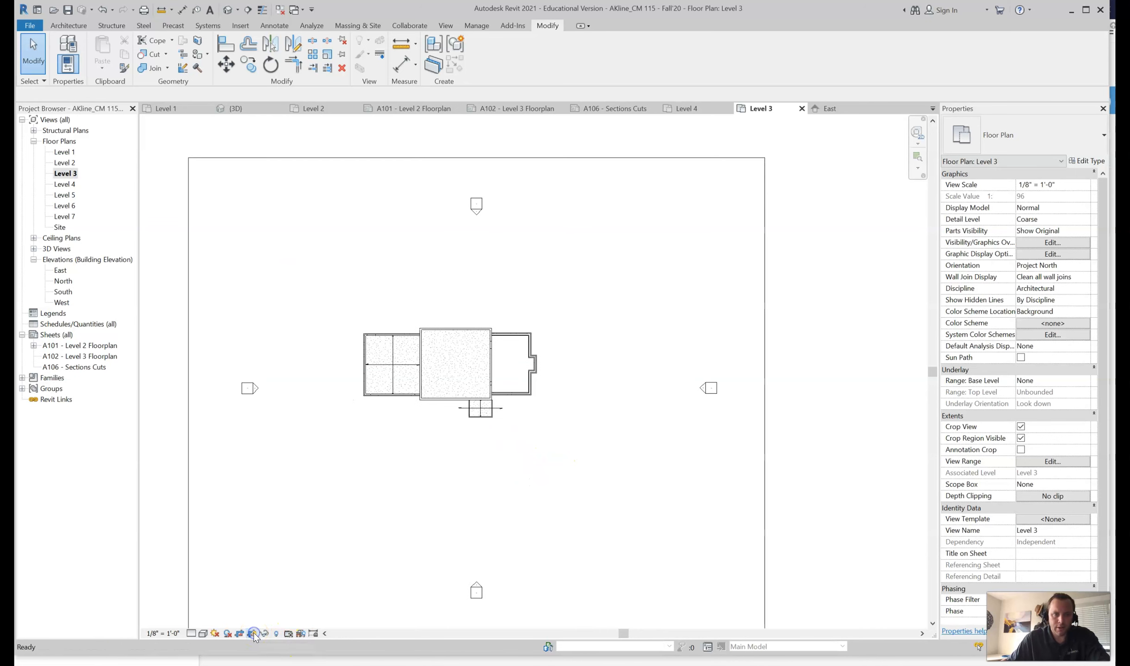
{"action": "left_click", "coordinate": [463, 158]}
{"action": "left_click_drag", "start_coordinate": [463, 158], "coordinate": [486, 320]}
{"action": "left_click_drag", "start_coordinate": [764, 481], "coordinate": [547, 476]}
{"action": "scroll", "coordinate": [497, 458], "scroll_direction": "down", "scroll_amount": 2}
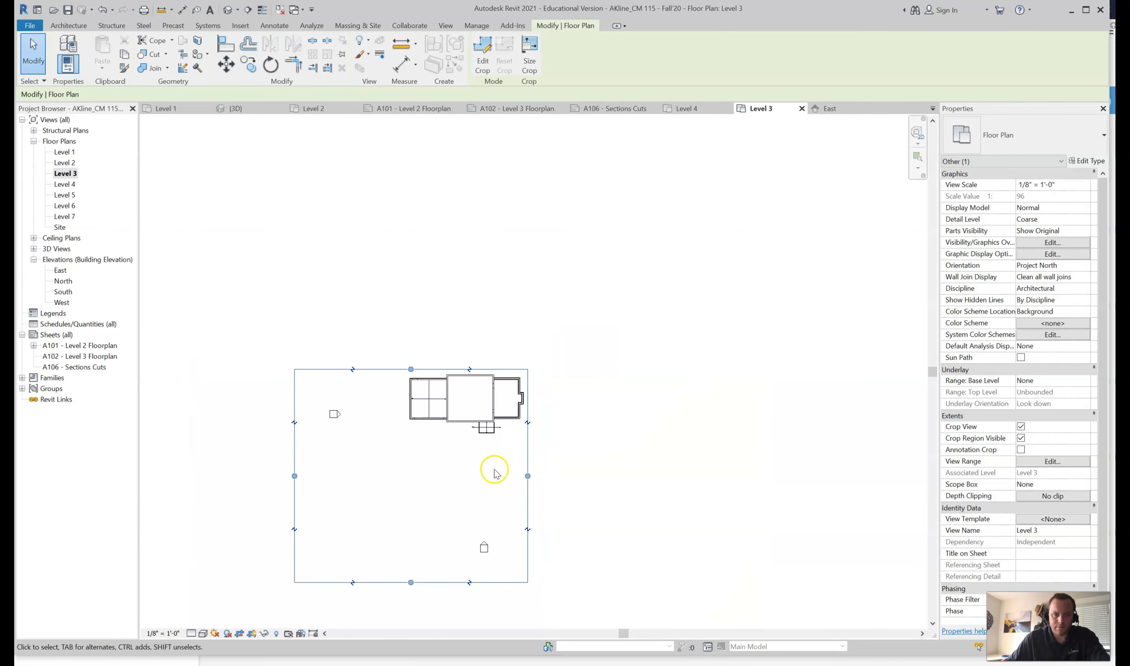
{"action": "left_click_drag", "start_coordinate": [405, 584], "coordinate": [448, 415]}
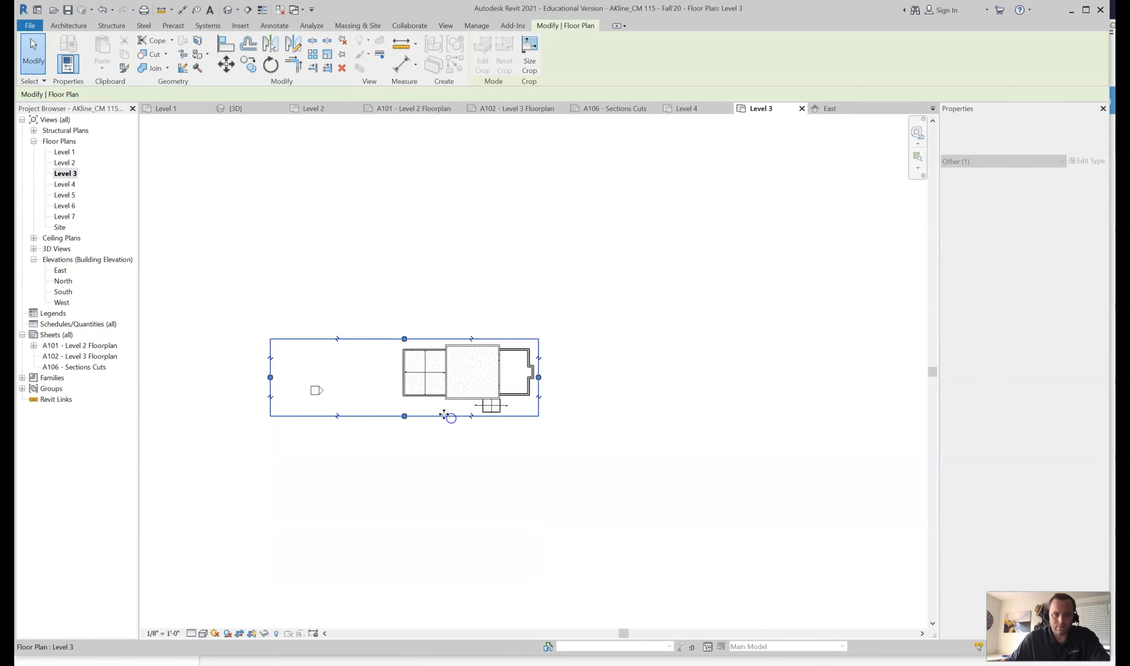
{"action": "left_click_drag", "start_coordinate": [270, 378], "coordinate": [393, 389]}
{"action": "left_click", "coordinate": [693, 422]}
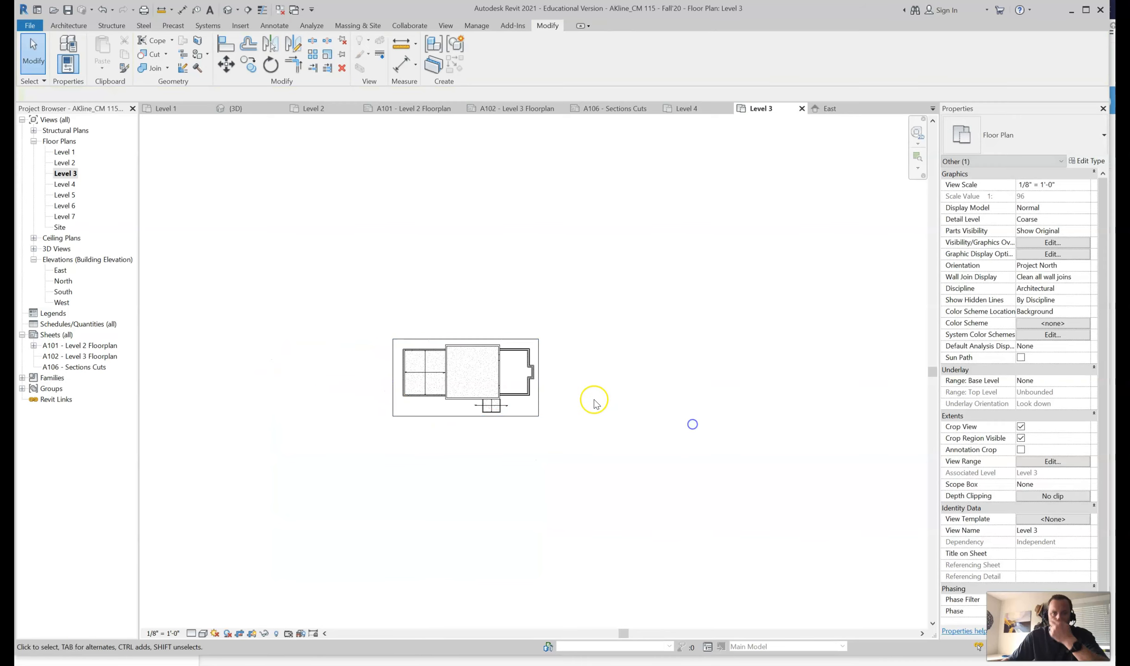
{"action": "scroll", "coordinate": [567, 398], "scroll_direction": "up", "scroll_amount": 4}
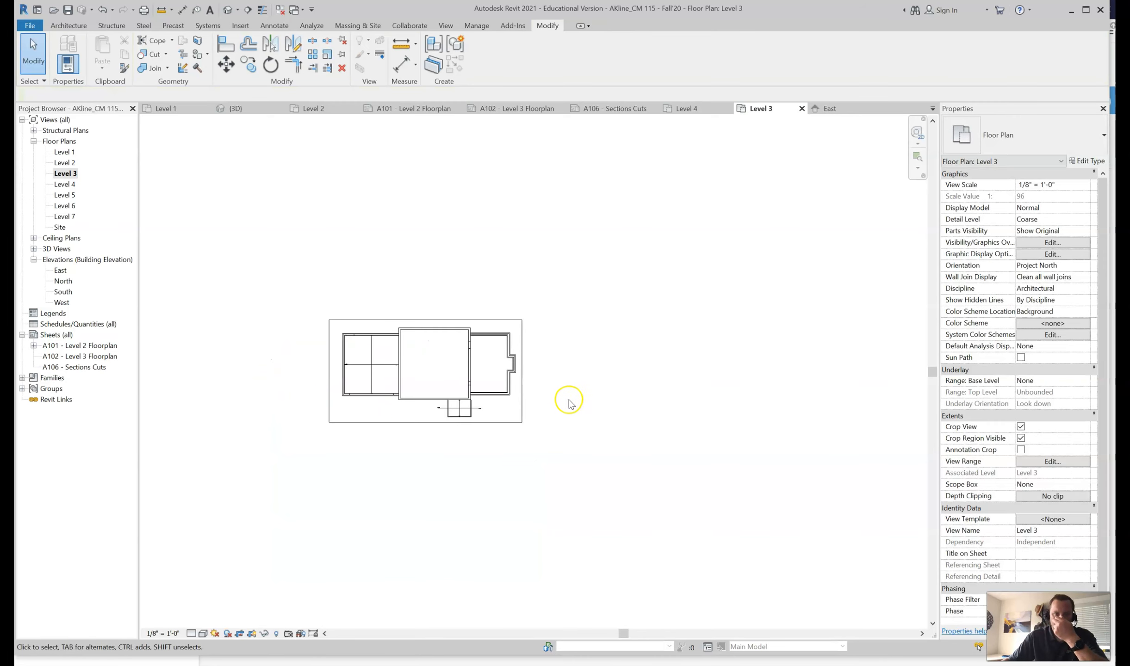
- Keep the Level 3 plan cropped but hide the crop boundary
{"action": "left_click", "coordinate": [239, 634]}
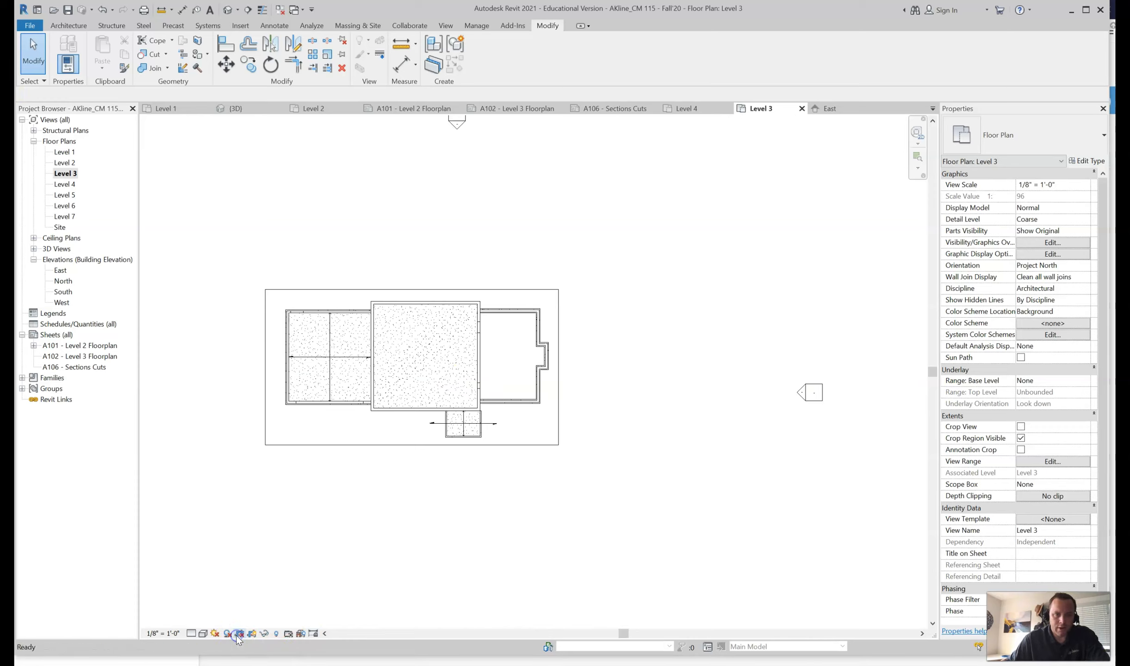
{"action": "left_click", "coordinate": [238, 635]}
{"action": "left_click", "coordinate": [251, 633]}
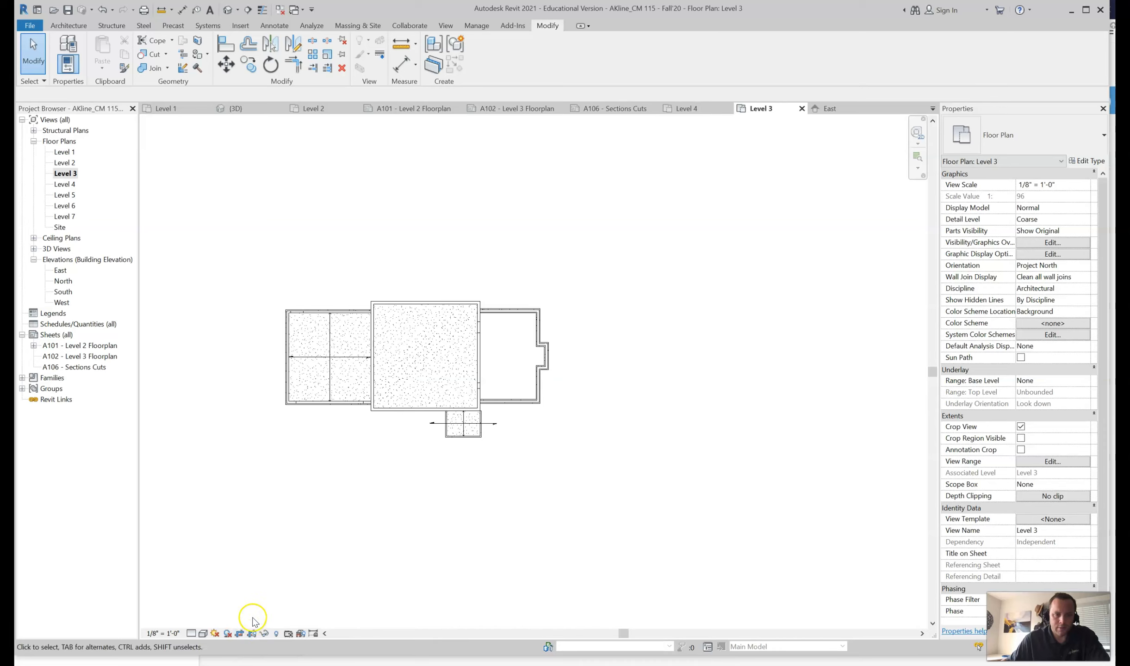
{"action": "left_click", "coordinate": [252, 635]}
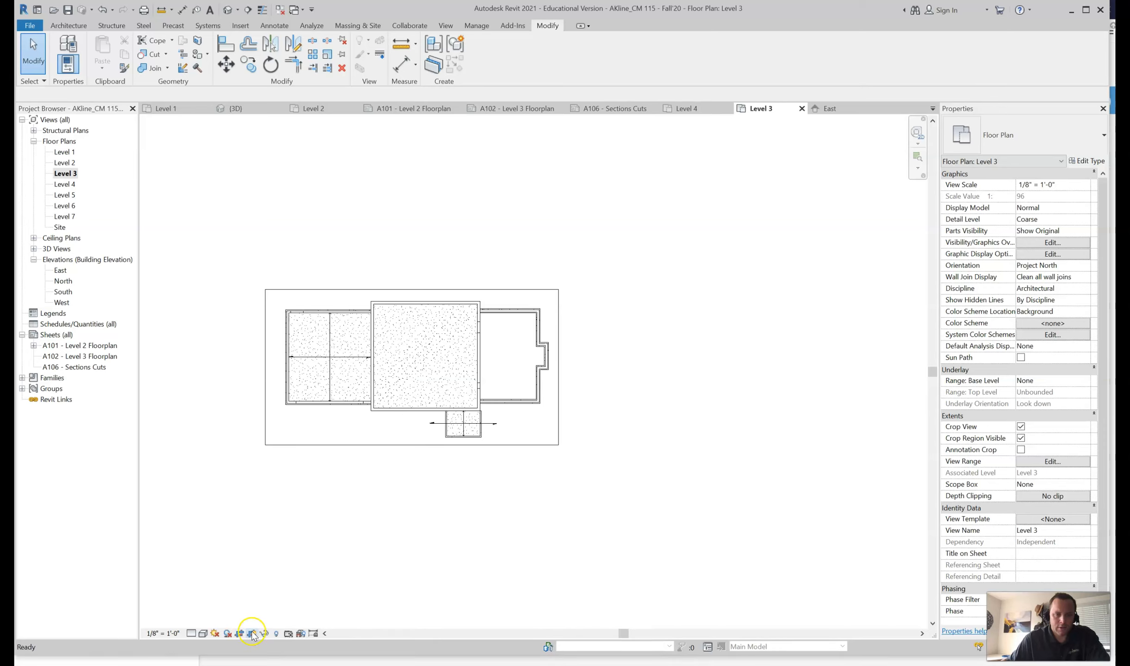
{"action": "left_click", "coordinate": [252, 634]}
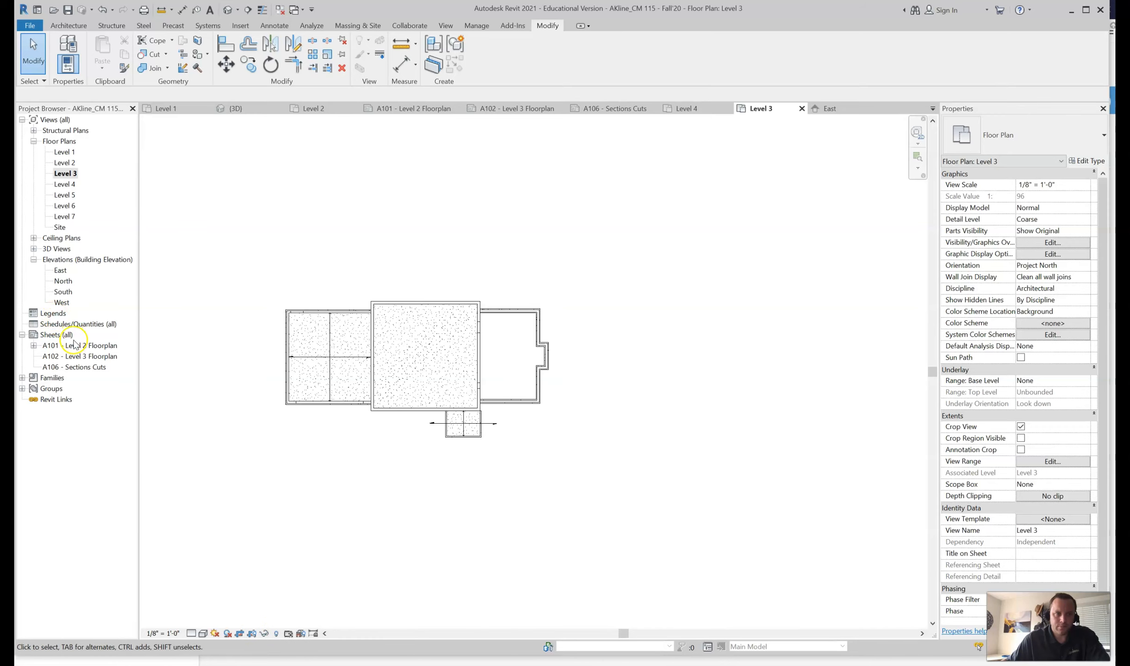
{"action": "double_click", "coordinate": [78, 356]}
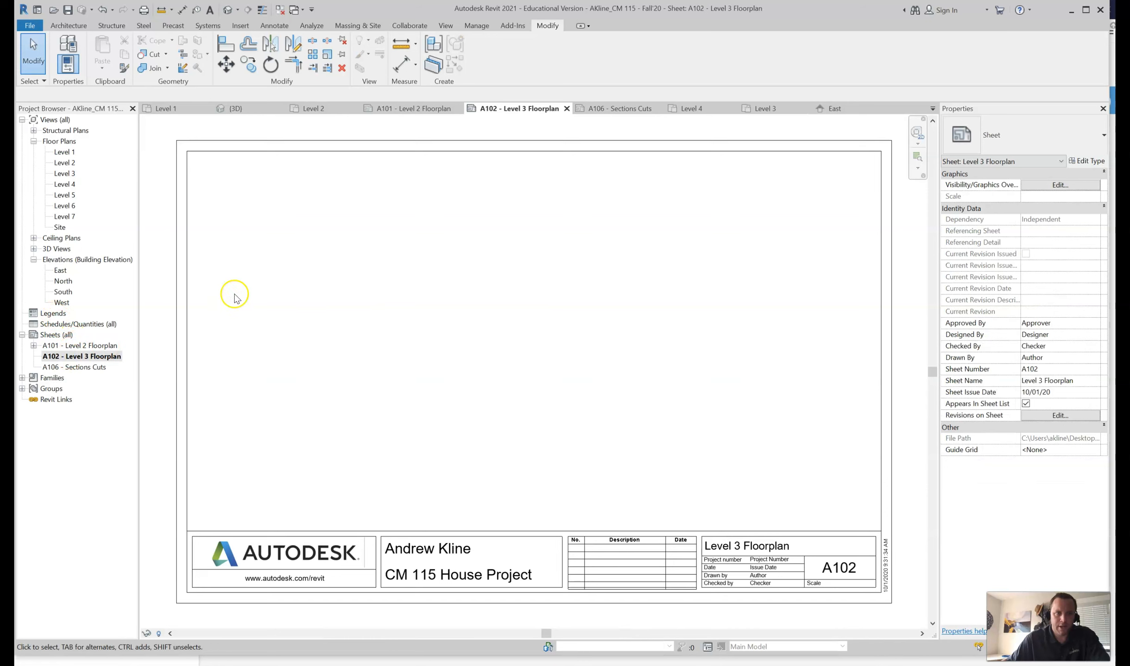
- Drag the Level 3 floor plan onto sheet A102 and place it as a 1/8" = 1'-0" viewport
{"action": "left_click", "coordinate": [65, 173]}
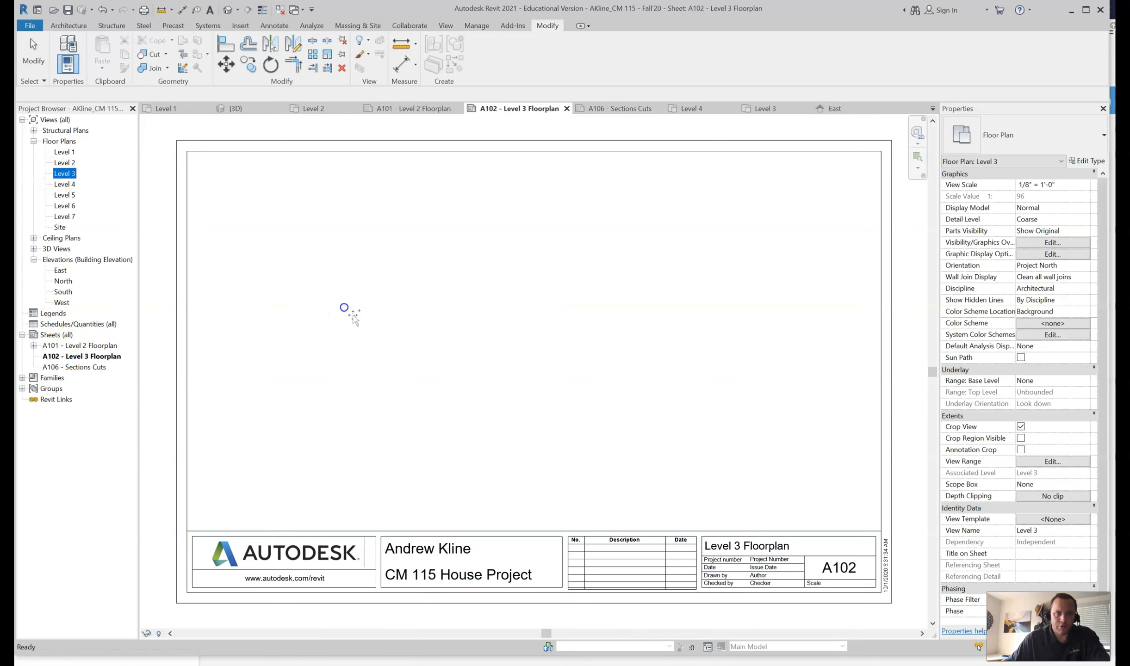
{"action": "left_click_drag", "start_coordinate": [405, 344], "coordinate": [403, 342]}
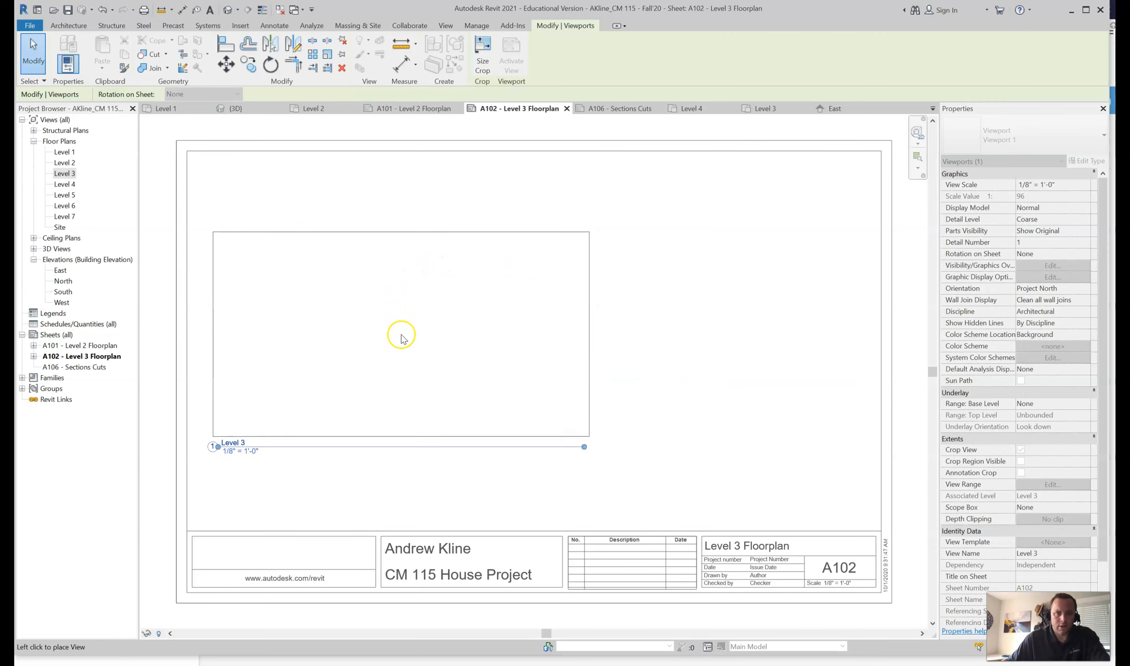
{"action": "left_click", "coordinate": [394, 367]}
{"action": "left_click", "coordinate": [637, 277]}
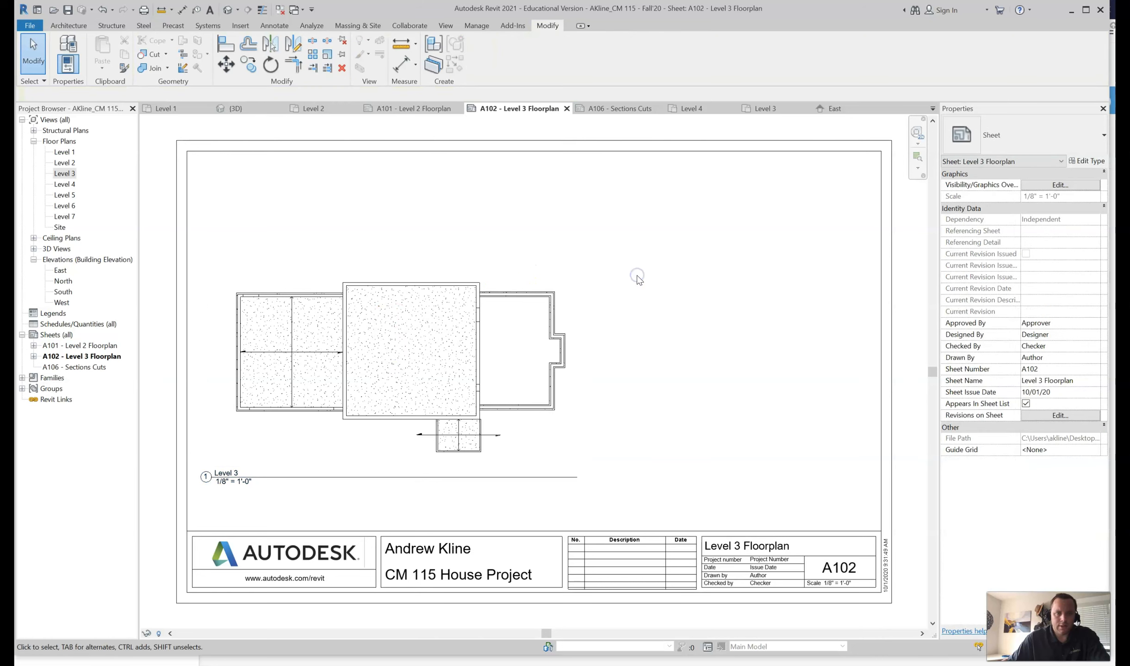
- Switch to the {3D} view and orbit the model to a flatter viewing angle
{"action": "left_click", "coordinate": [249, 112]}
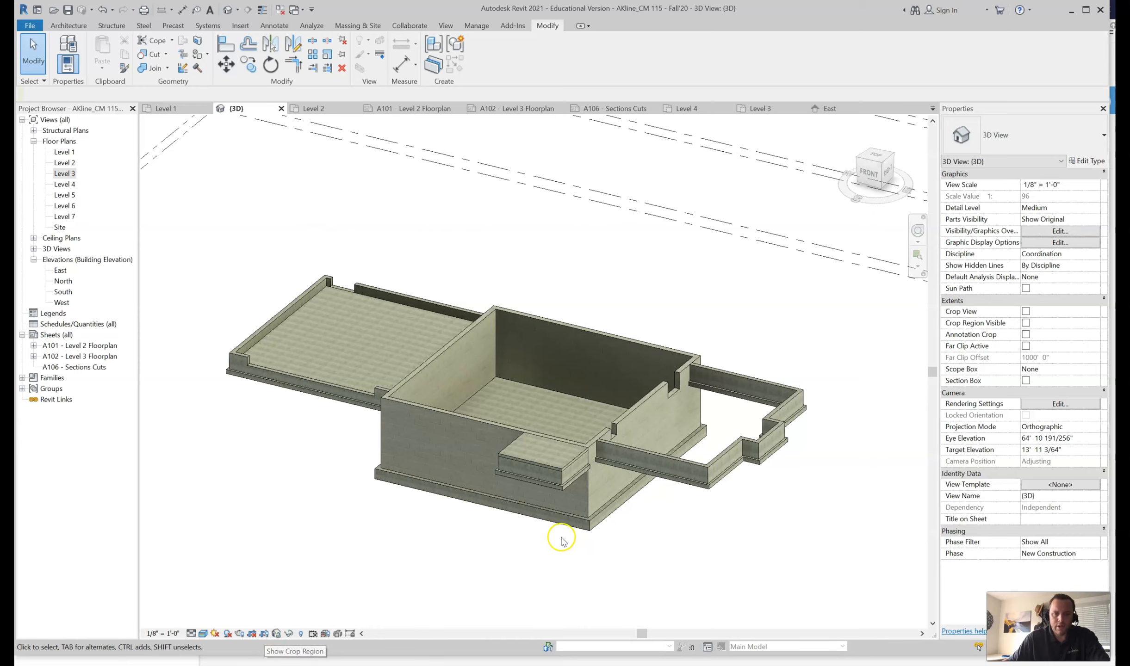
{"action": "middle_click_drag", "start_coordinate": [507, 544], "coordinate": [443, 577], "text": "shift"}
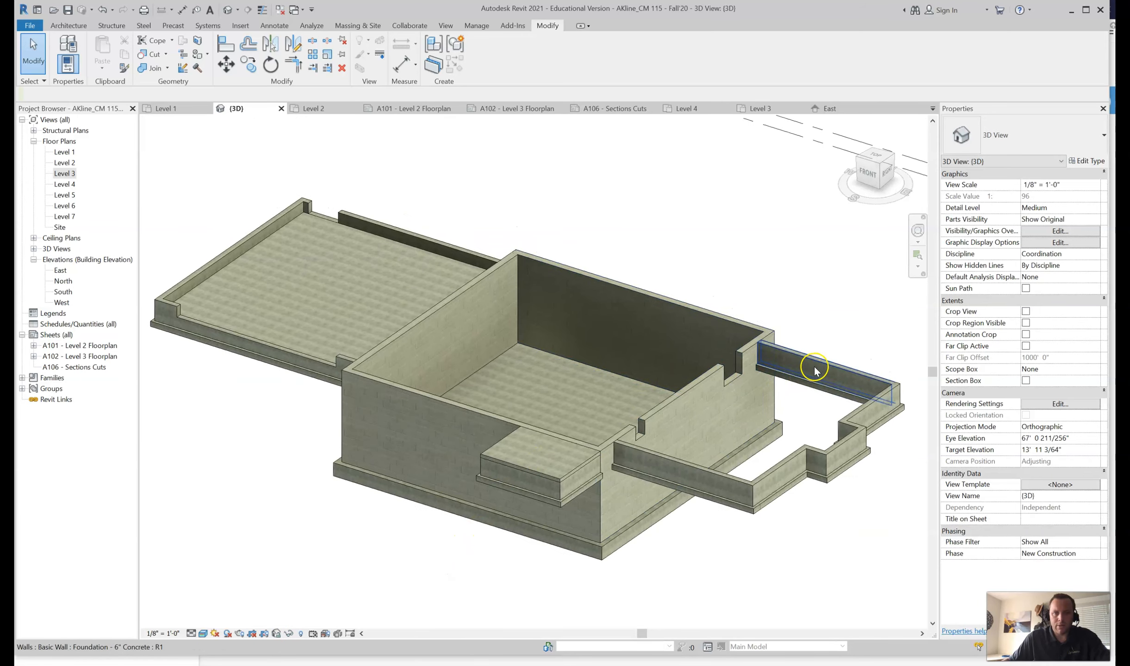
{"action": "left_click", "coordinate": [239, 635]}
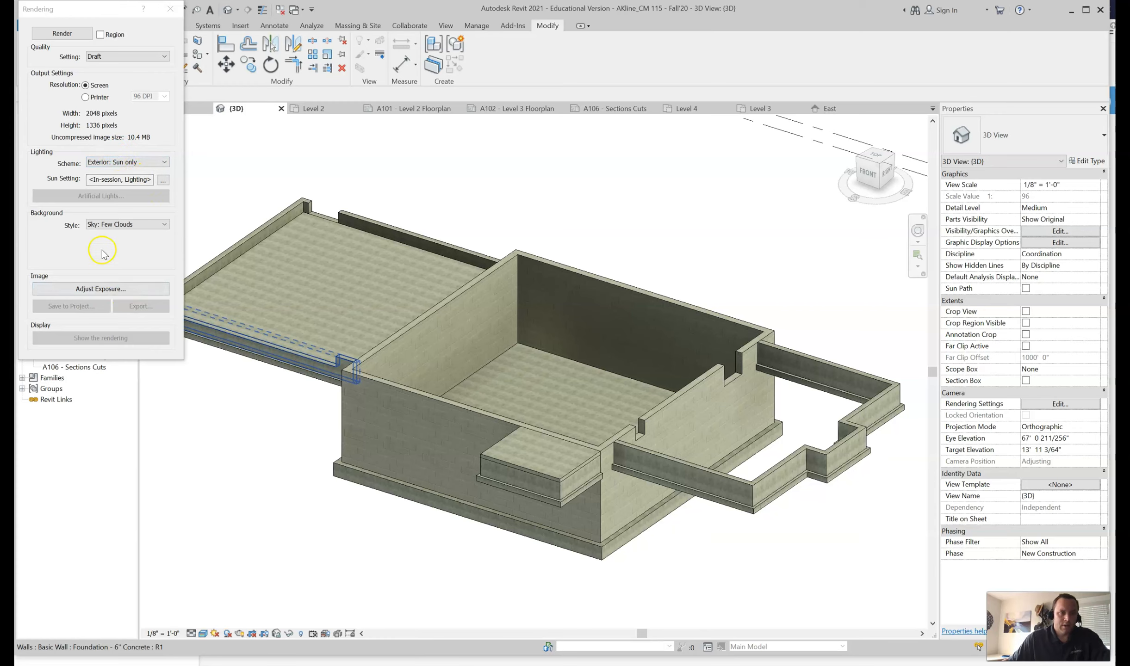
- Set the render quality to Medium and render the 3D view
{"action": "left_click", "coordinate": [142, 56]}
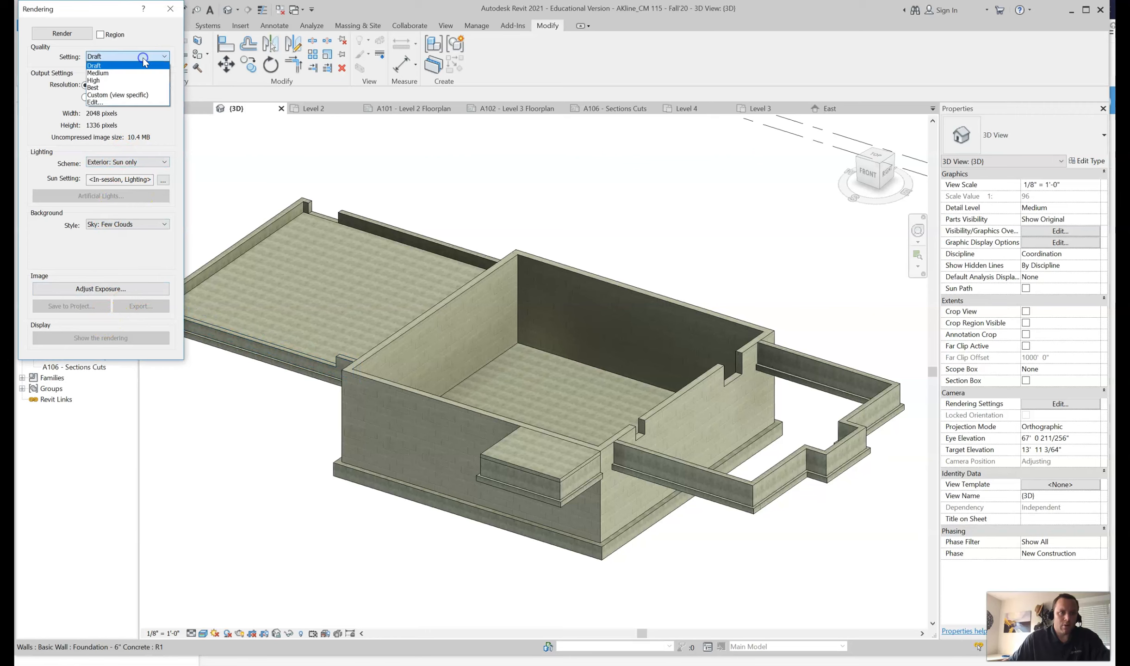
{"action": "left_click", "coordinate": [139, 72]}
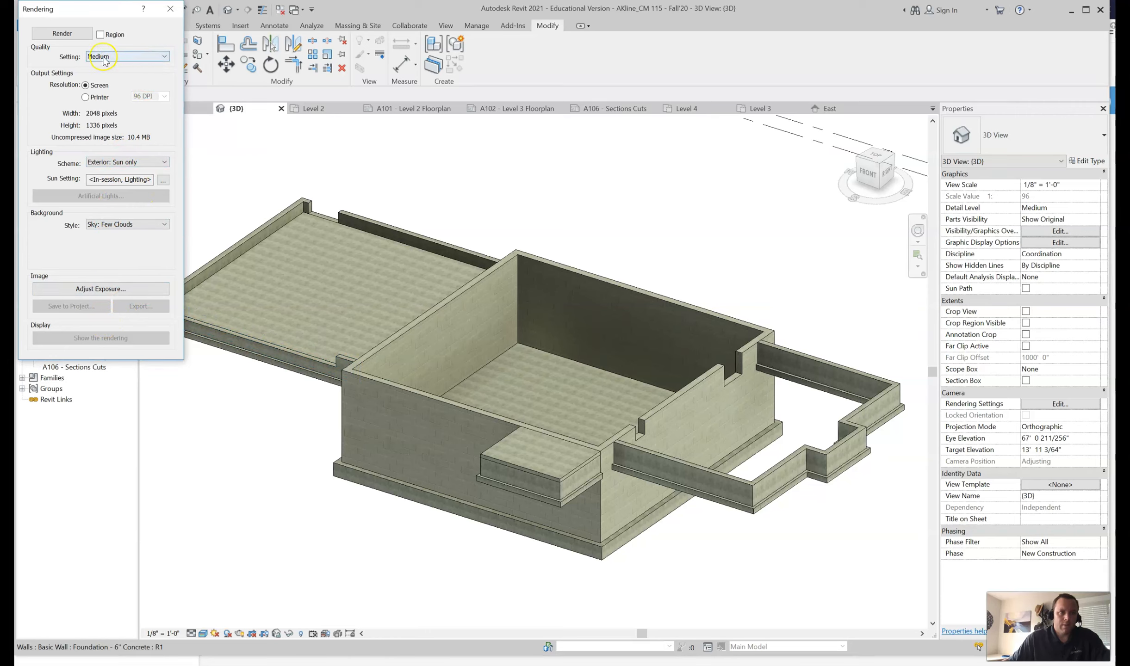
{"action": "left_click", "coordinate": [75, 36]}
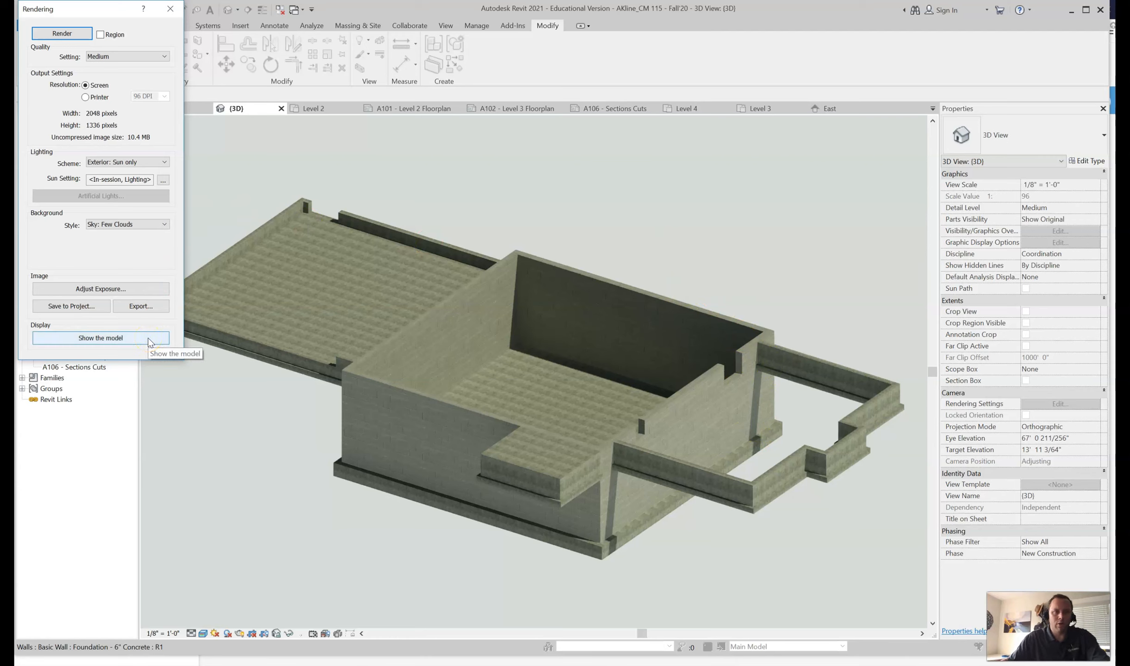
{"action": "left_click", "coordinate": [85, 307]}
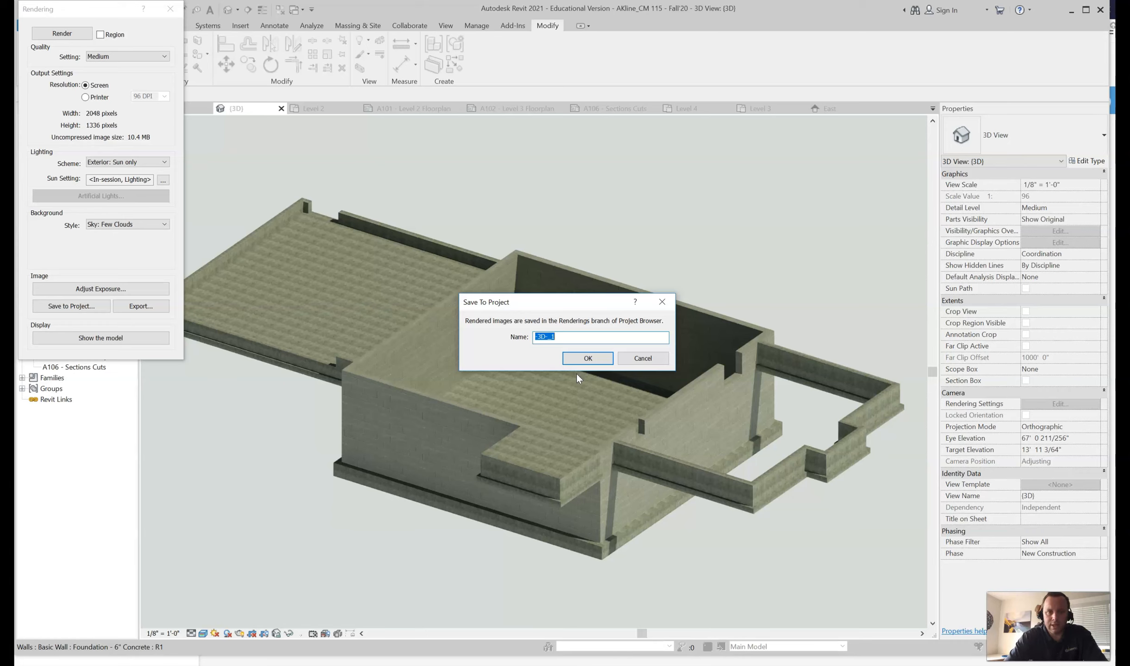
- Save the render to the project as 'Exterior Rendering' and select it under Renderings
{"action": "type", "text": "Exterior Rendering"}
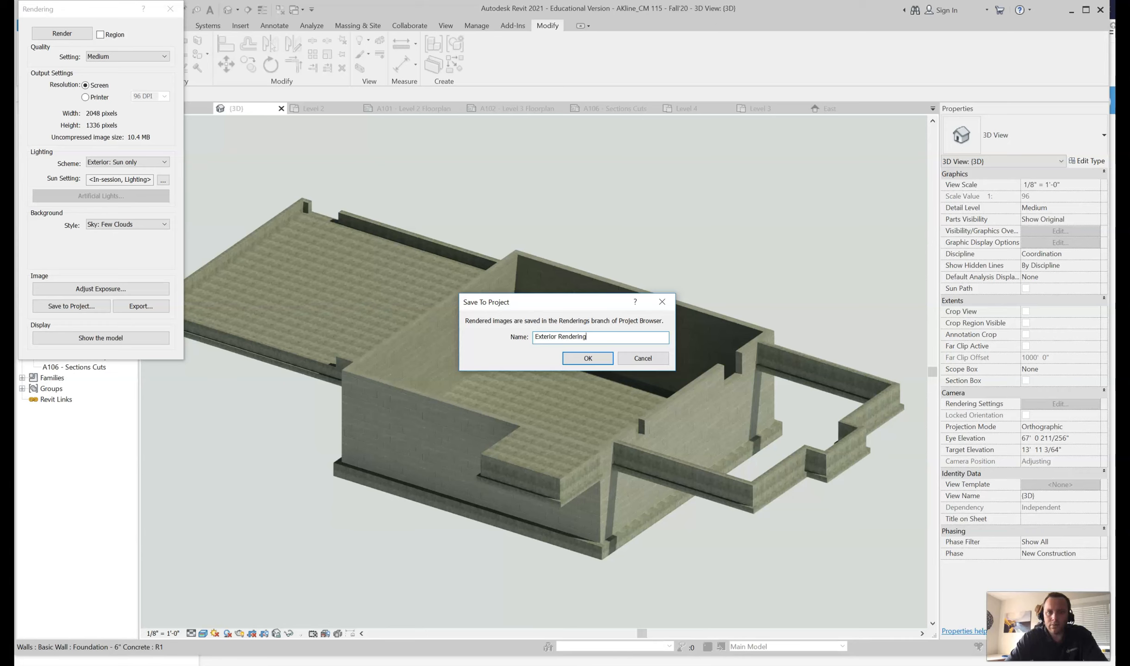
{"action": "left_click", "coordinate": [601, 358]}
{"action": "left_click", "coordinate": [170, 9]}
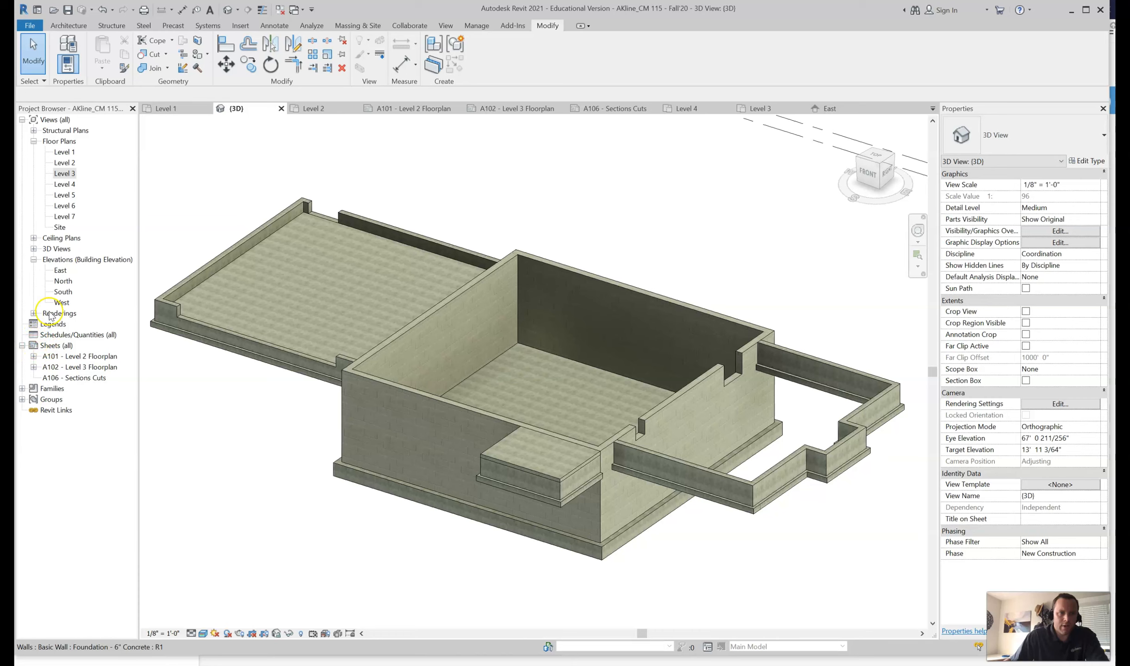
{"action": "left_click", "coordinate": [34, 313]}
{"action": "left_click", "coordinate": [62, 325]}
- Nudge the rendering image down-left in the Exterior Rendering view, then reopen sheet A102
{"action": "double_click", "coordinate": [64, 326]}
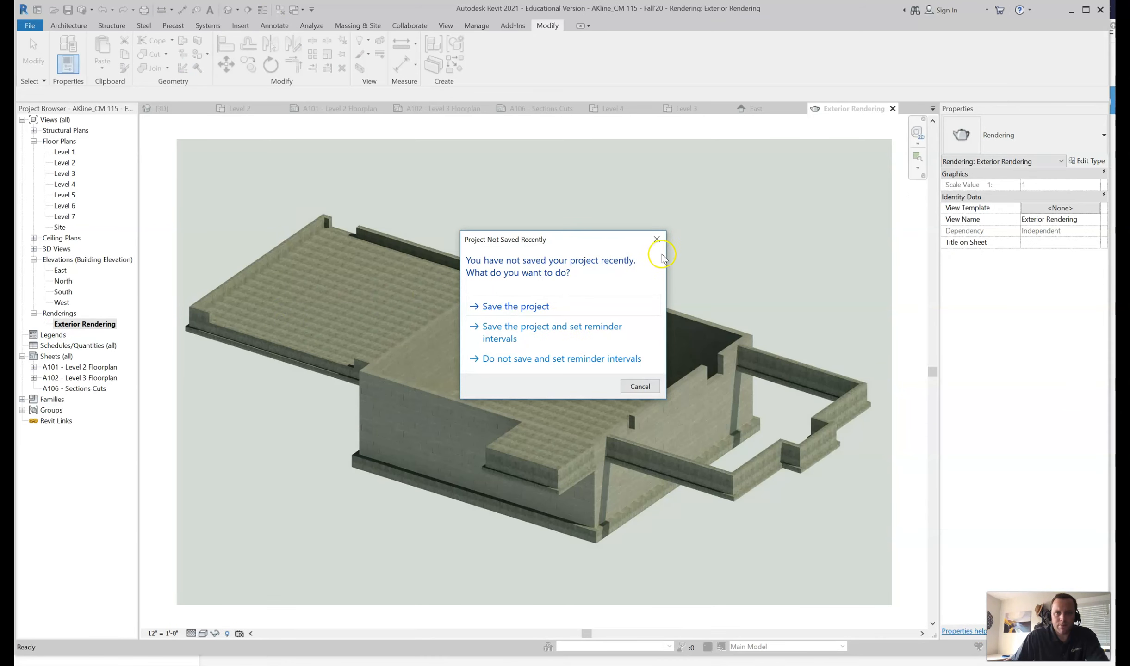
{"action": "left_click", "coordinate": [656, 240]}
{"action": "left_click", "coordinate": [594, 248]}
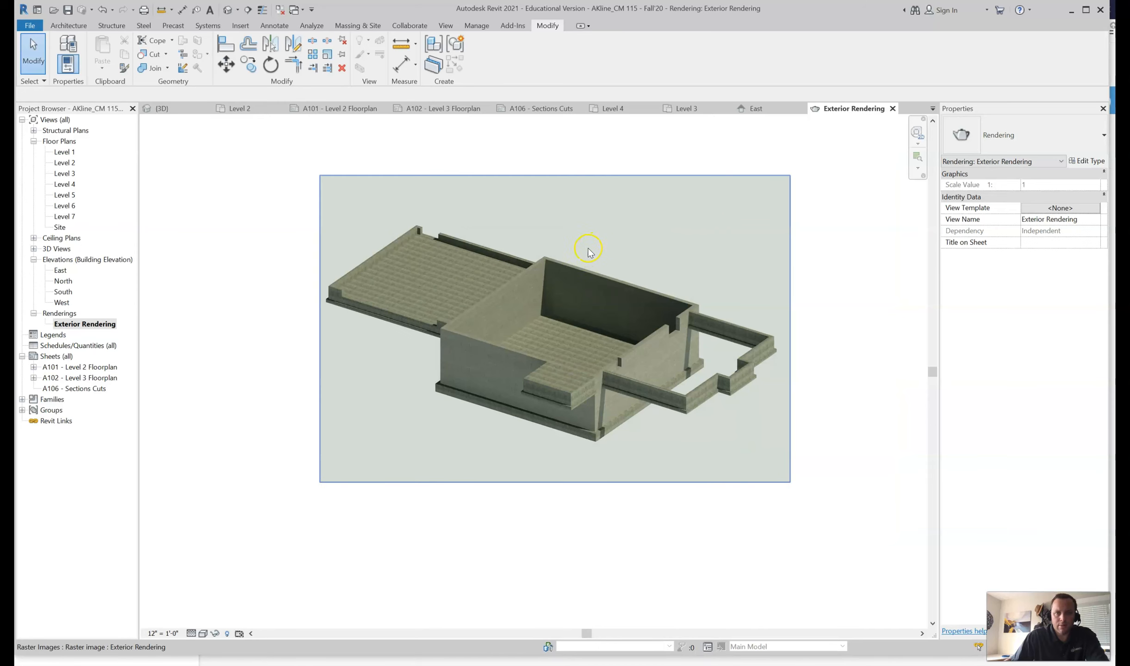
{"action": "scroll", "coordinate": [586, 262], "scroll_direction": "up", "scroll_amount": 1}
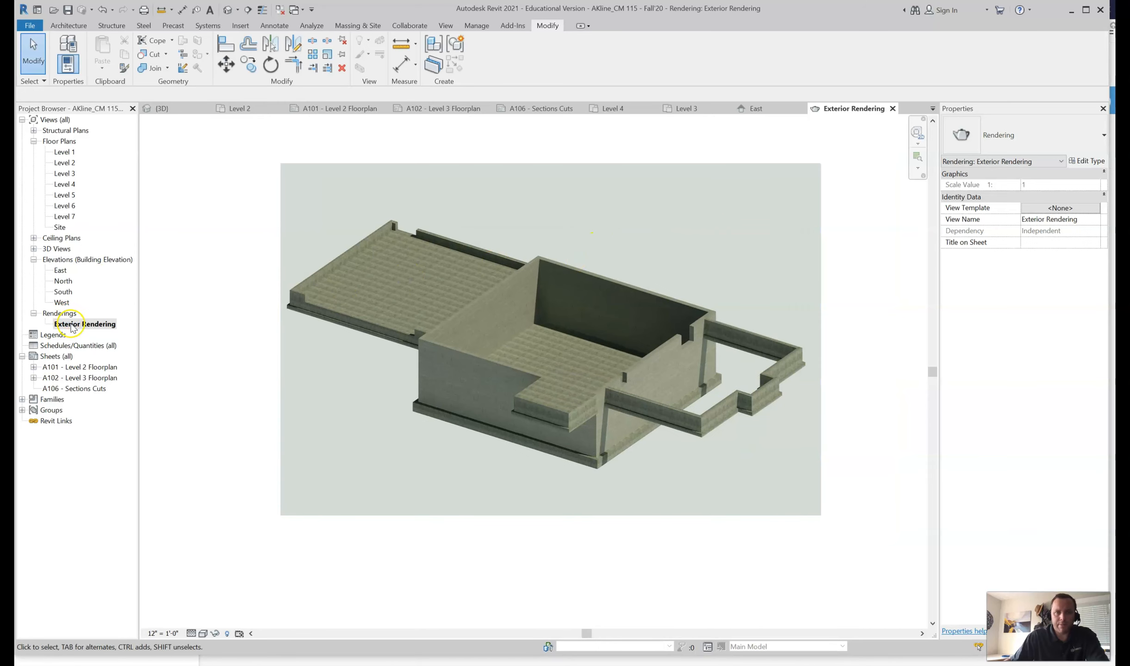
{"action": "left_click", "coordinate": [355, 358]}
{"action": "left_click_drag", "start_coordinate": [355, 360], "coordinate": [316, 365]}
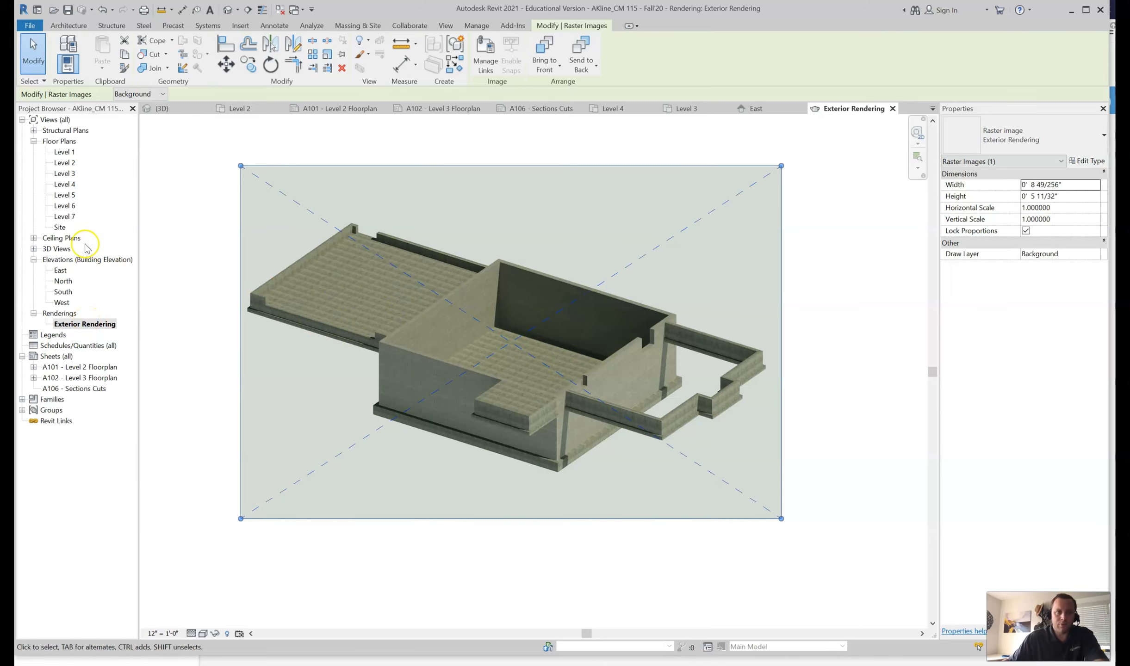
{"action": "double_click", "coordinate": [75, 379]}
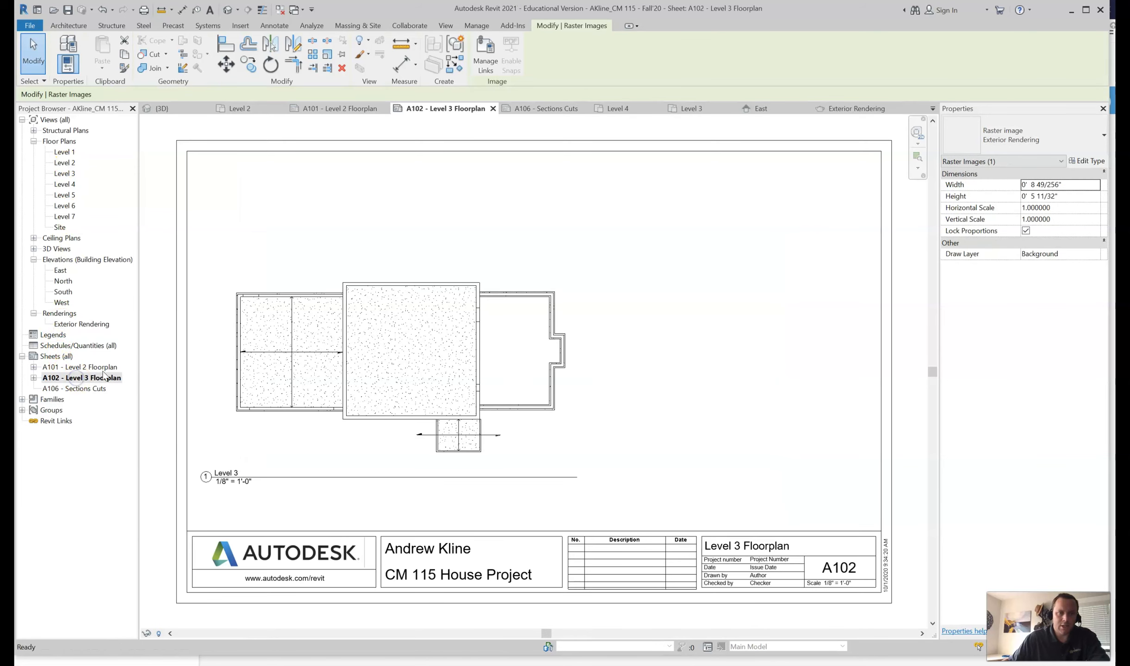
- Place the Exterior Rendering view on sheet A102 and shift the viewport up and left
{"action": "left_click", "coordinate": [69, 325]}
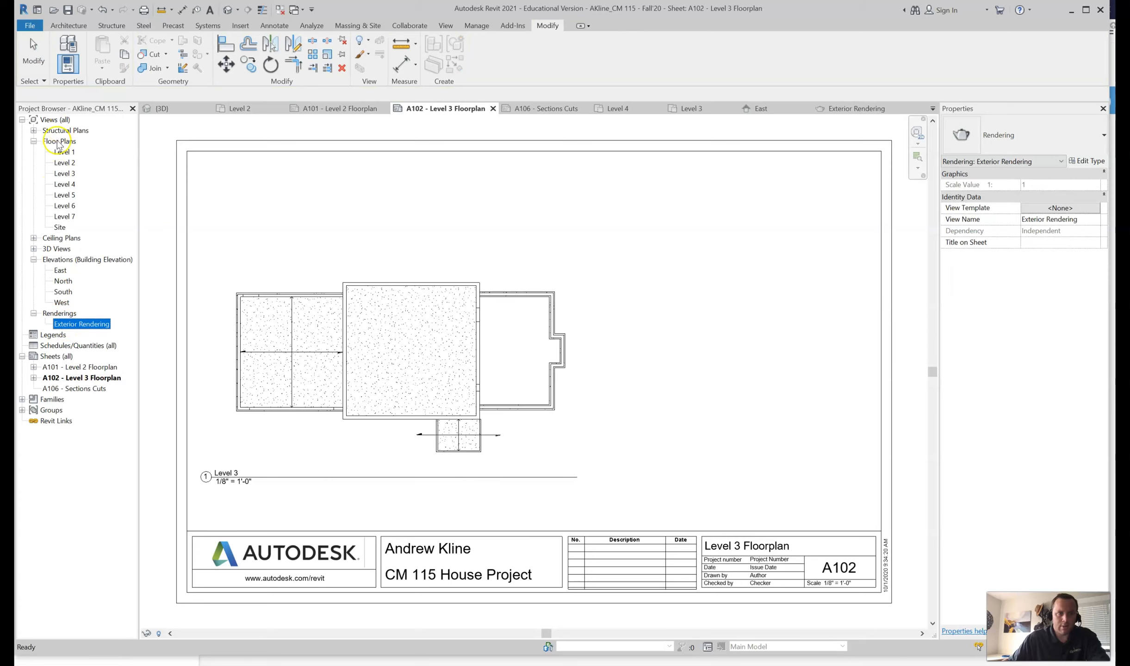
{"action": "left_click_drag", "start_coordinate": [65, 325], "coordinate": [613, 337]}
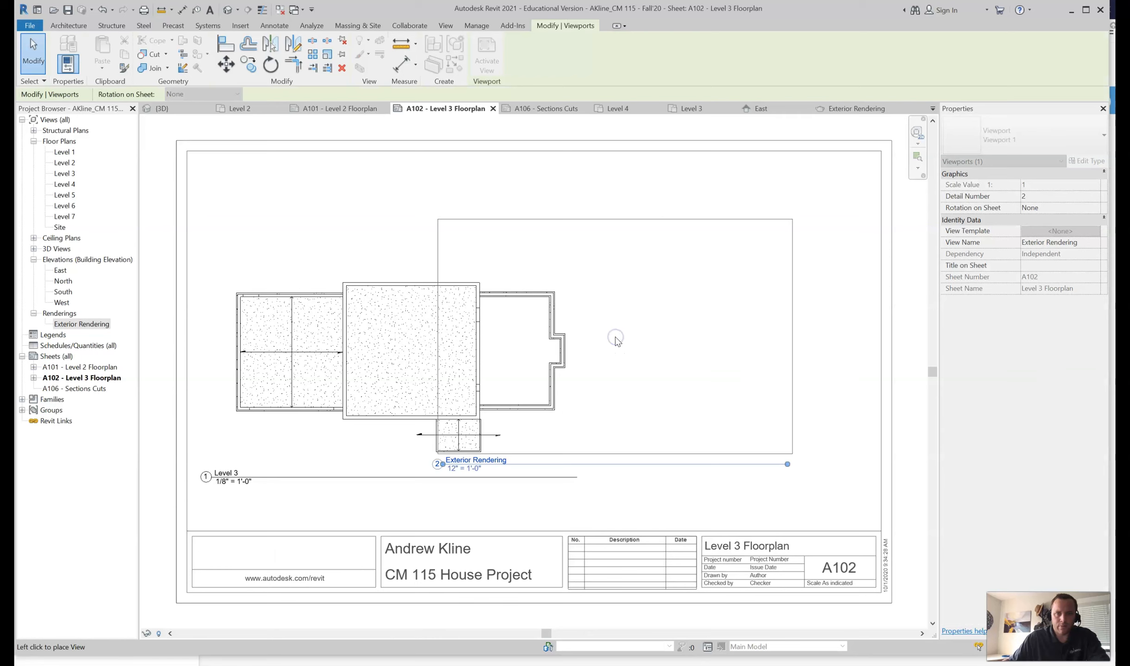
{"action": "left_click", "coordinate": [702, 344]}
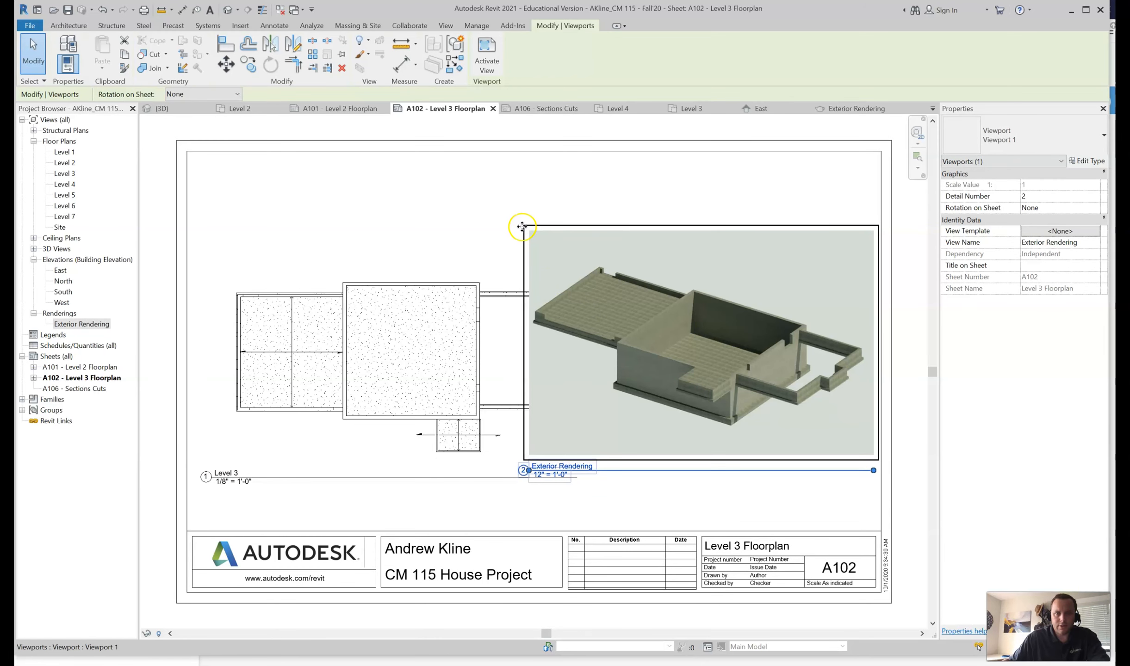
{"action": "left_click", "coordinate": [525, 205]}
{"action": "left_click", "coordinate": [543, 236]}
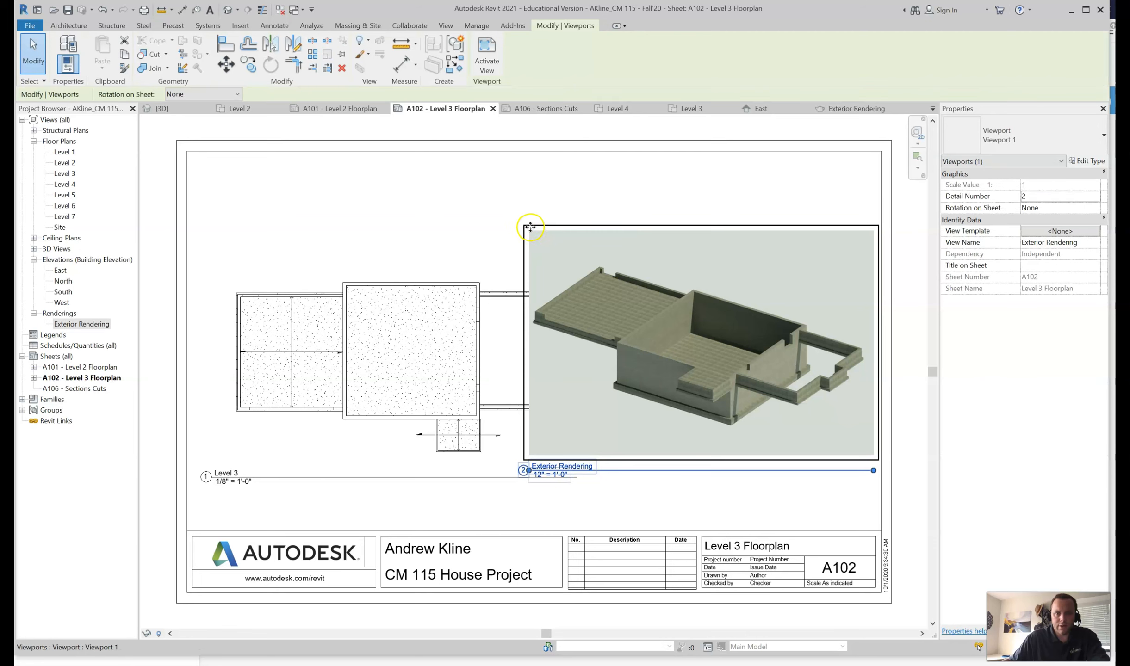
{"action": "left_click_drag", "start_coordinate": [694, 329], "coordinate": [688, 274]}
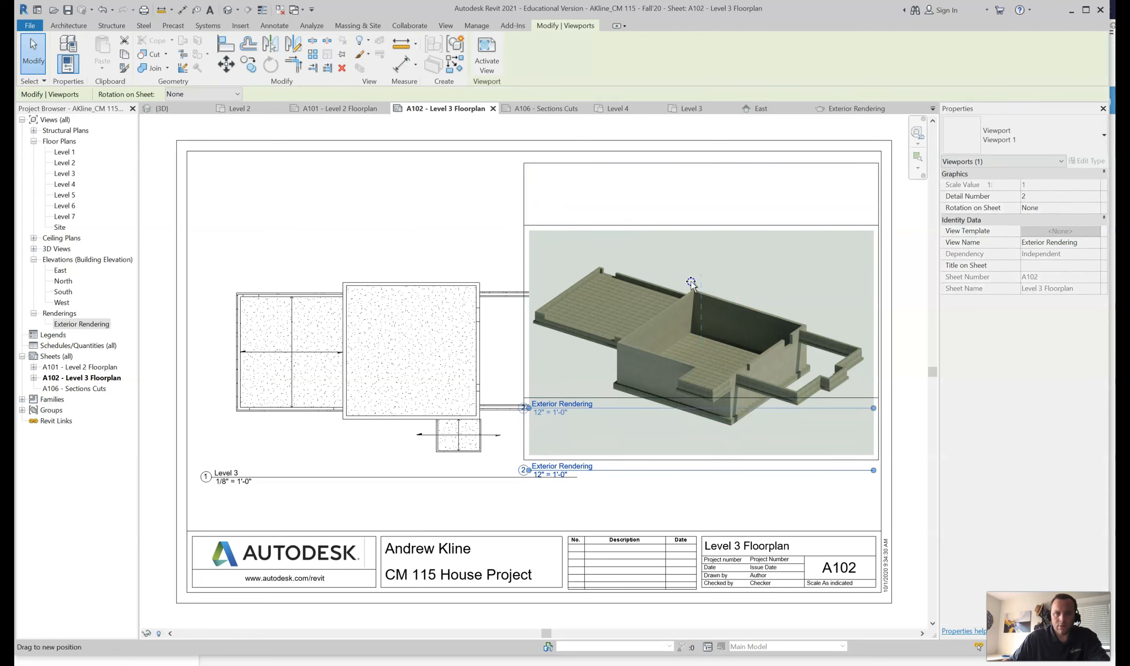
{"action": "left_click_drag", "start_coordinate": [619, 236], "coordinate": [576, 213]}
- Resize and reposition the rendering image inside the viewport, ending enlarged beside the Level 3 plan
{"action": "double_click", "coordinate": [577, 213]}
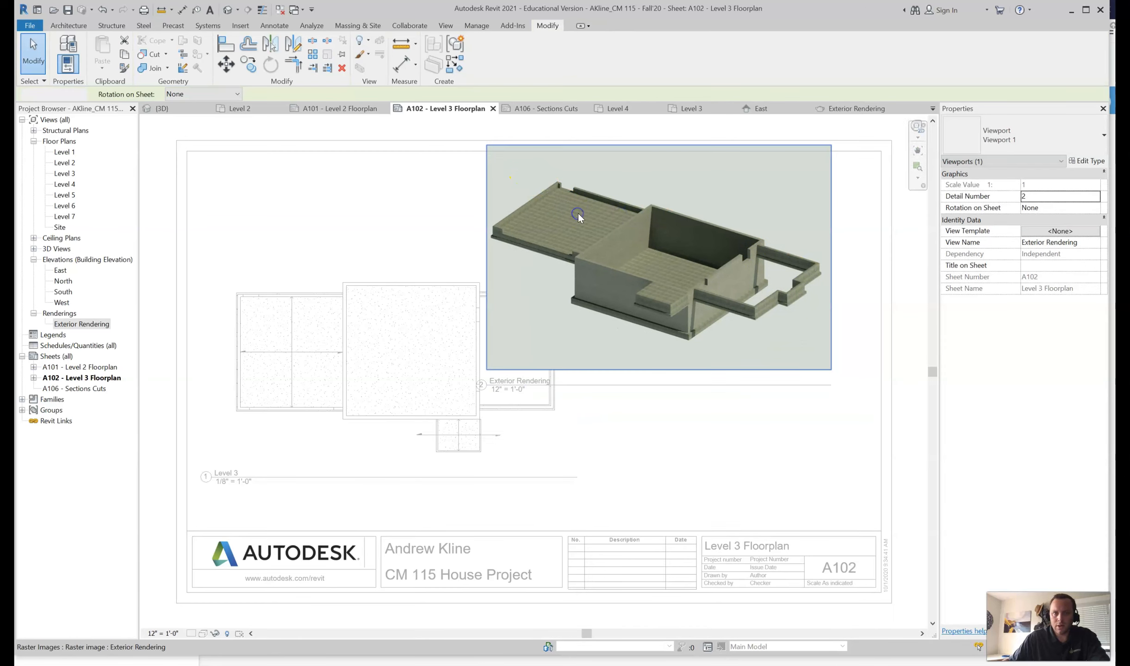
{"action": "left_click", "coordinate": [486, 147]}
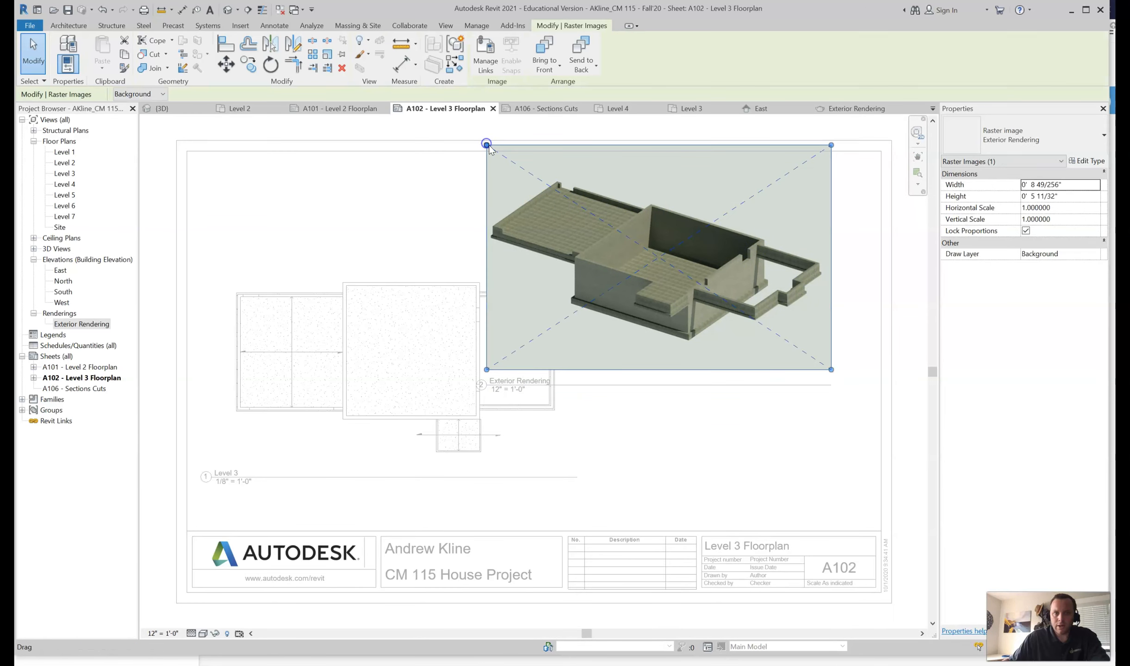
{"action": "left_click_drag", "start_coordinate": [486, 146], "coordinate": [566, 197]}
{"action": "left_click_drag", "start_coordinate": [638, 283], "coordinate": [674, 271]}
{"action": "left_click", "coordinate": [597, 388]}
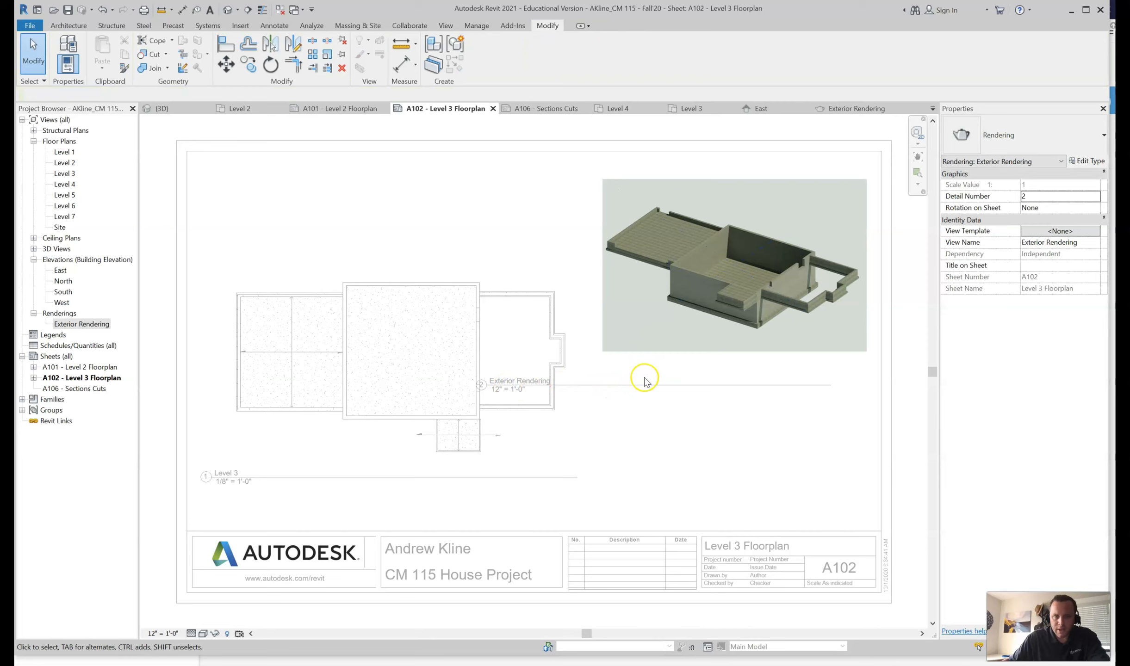
{"action": "left_click", "coordinate": [692, 267]}
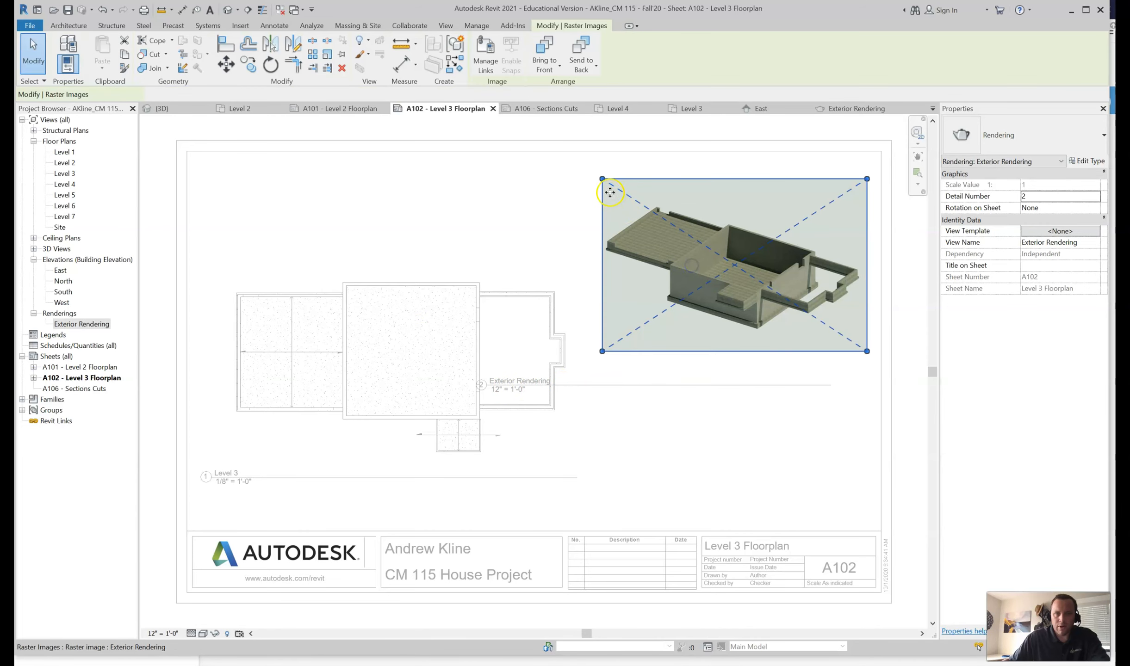
{"action": "left_click_drag", "start_coordinate": [602, 178], "coordinate": [579, 163]}
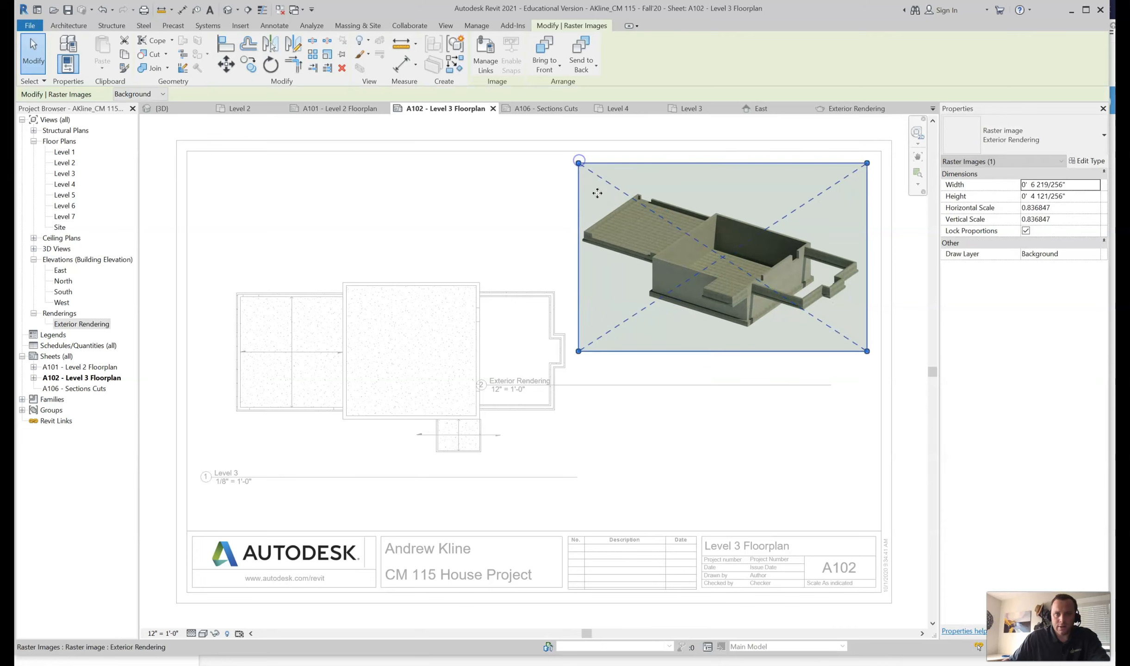
{"action": "left_click", "coordinate": [708, 422]}
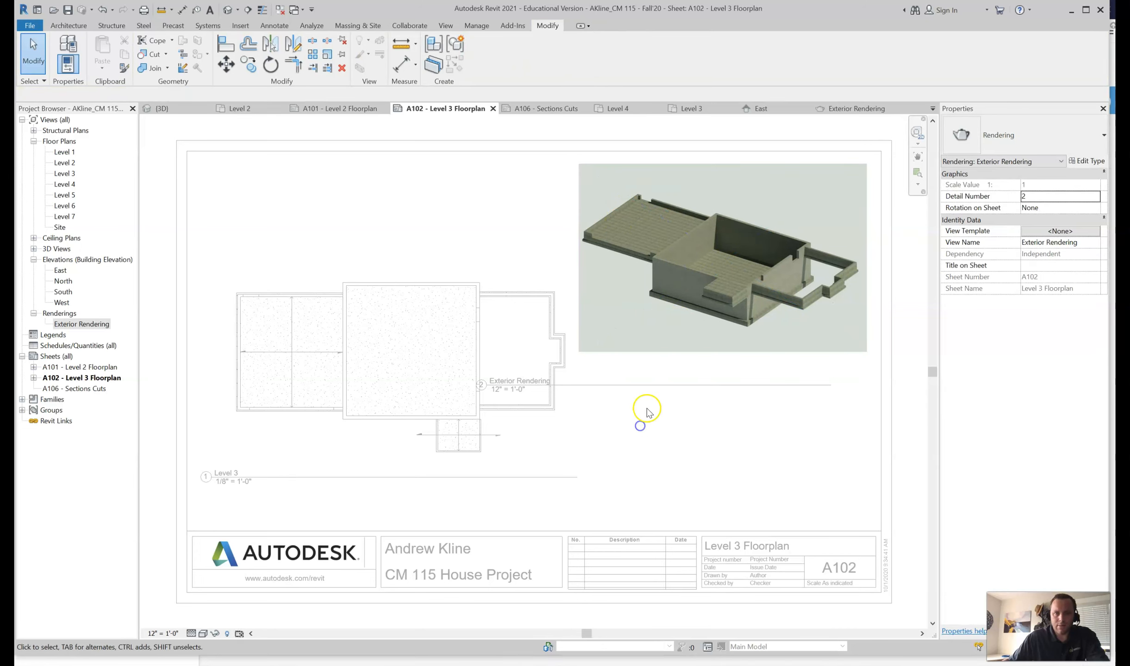
- Clear the selection and briefly revisit the Exterior Rendering view before returning to sheet A102
{"action": "left_click", "coordinate": [774, 388]}
{"action": "left_click", "coordinate": [757, 420]}
{"action": "left_click", "coordinate": [745, 444]}
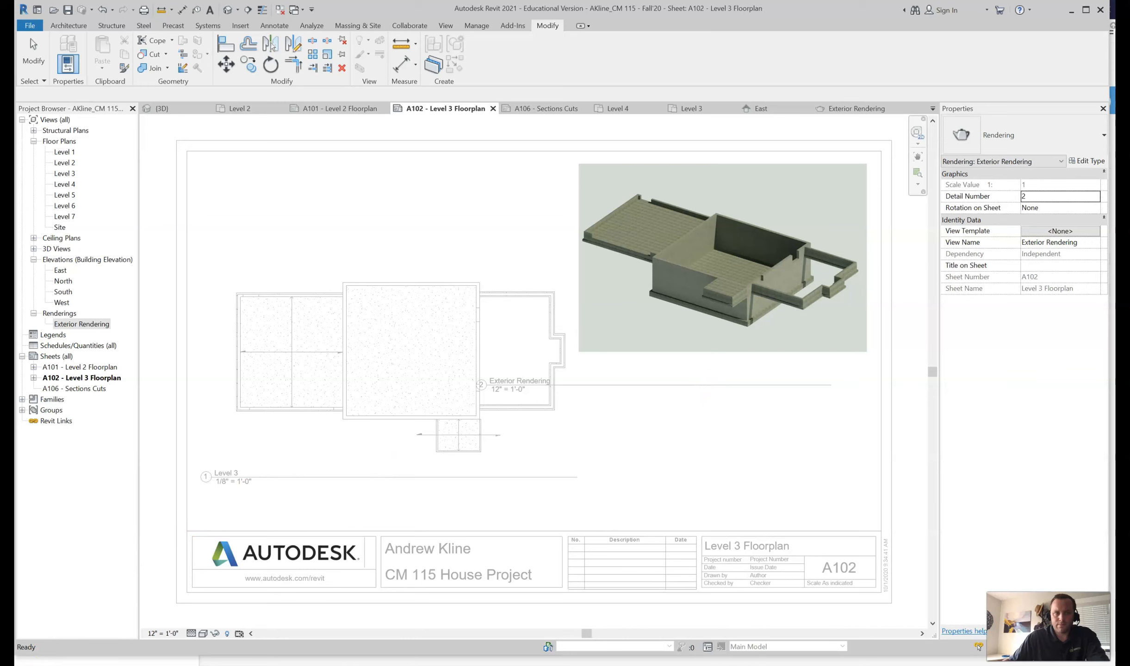
{"action": "left_click", "coordinate": [775, 404]}
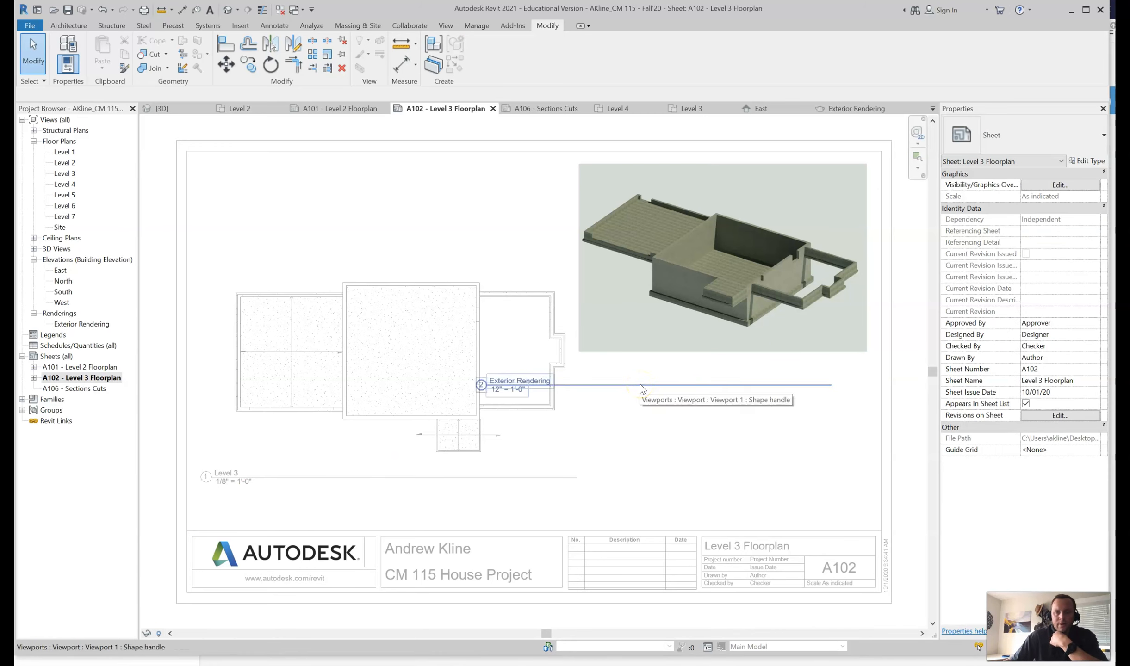
{"action": "left_click", "coordinate": [71, 325]}
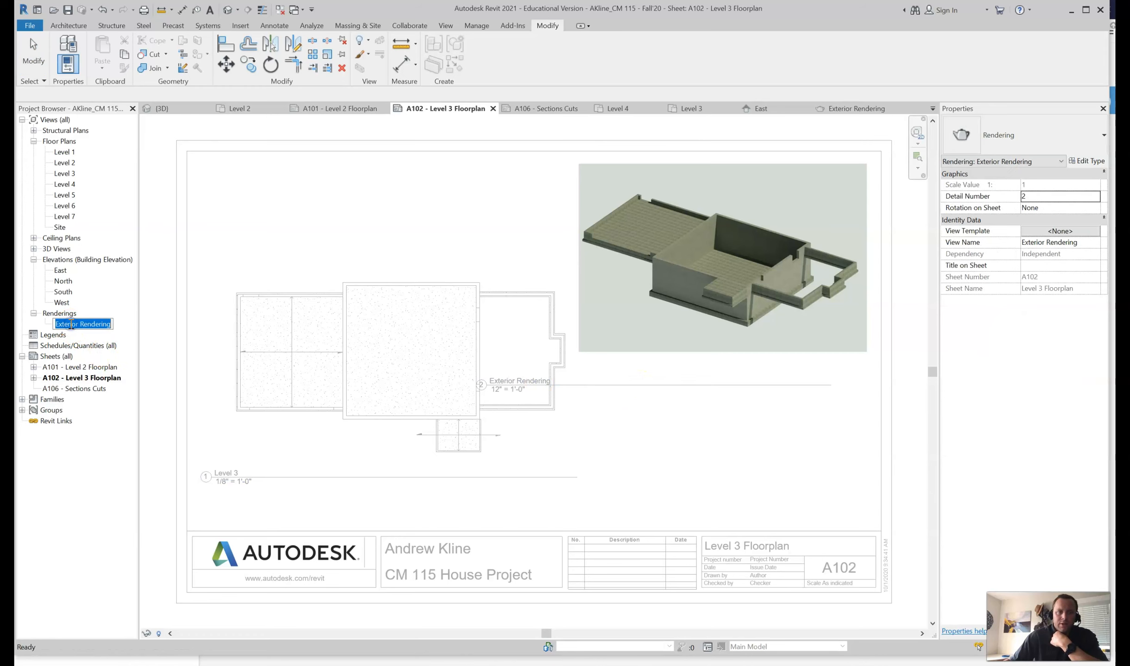
{"action": "left_click", "coordinate": [105, 298]}
{"action": "double_click", "coordinate": [87, 324]}
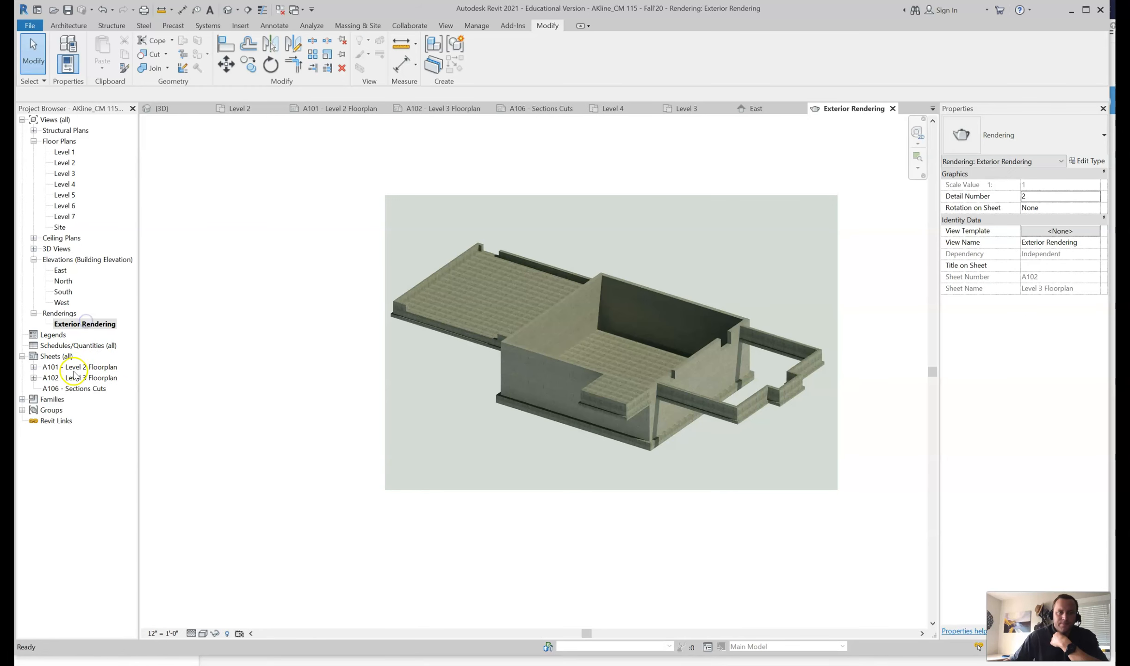
{"action": "double_click", "coordinate": [65, 382]}
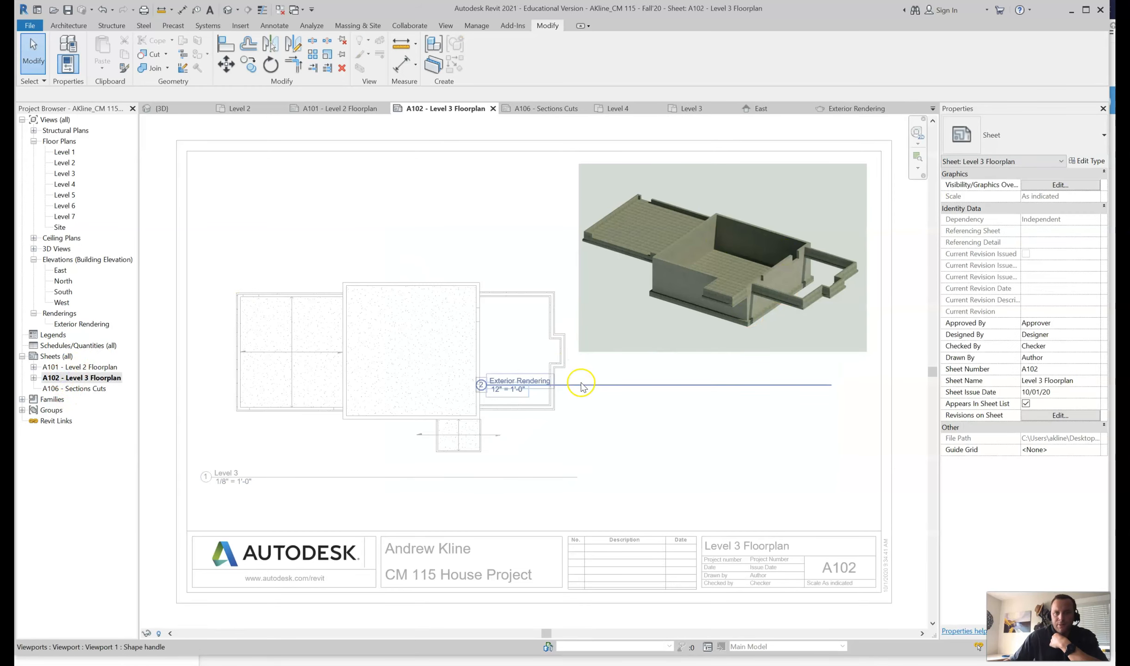
- Move the Exterior Rendering viewport up and right toward the sheet's upper-right corner
{"action": "left_click", "coordinate": [583, 383]}
{"action": "left_click_drag", "start_coordinate": [607, 384], "coordinate": [679, 372]}
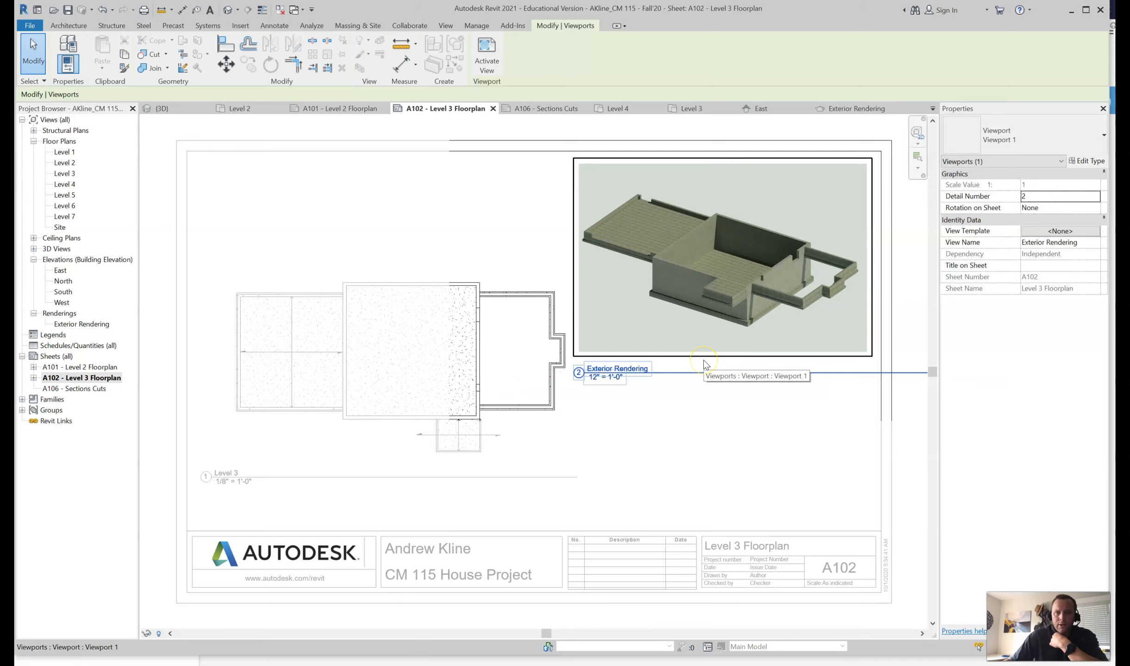
{"action": "left_click", "coordinate": [840, 358]}
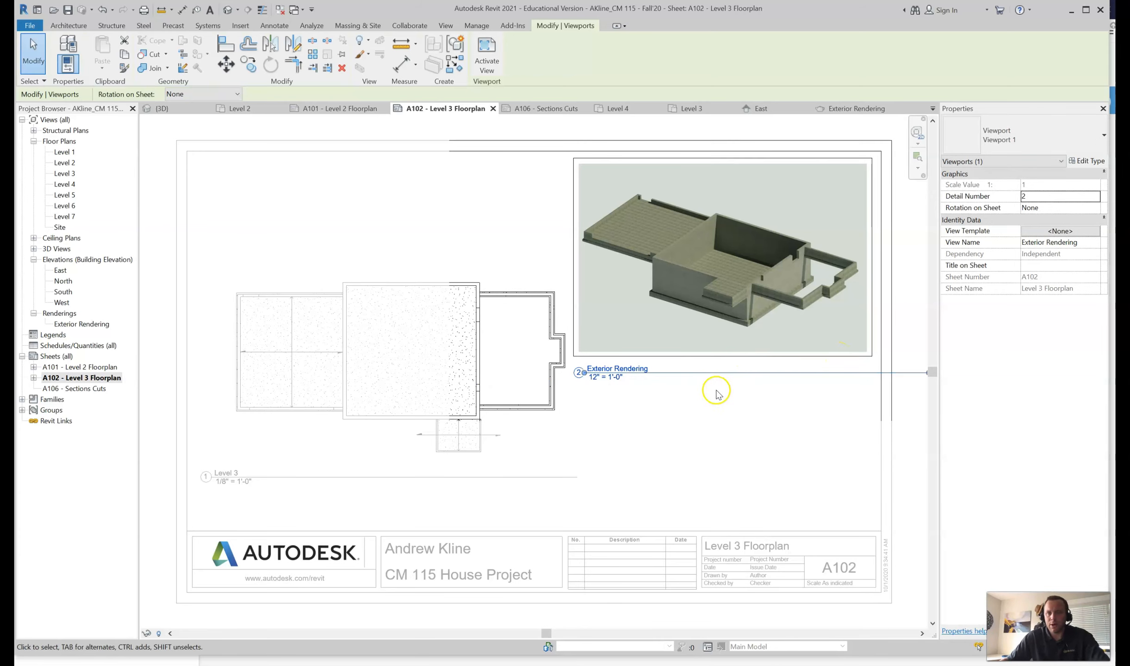
{"action": "scroll", "coordinate": [857, 366], "scroll_direction": "down", "scroll_amount": 1}
{"action": "scroll", "coordinate": [865, 368], "scroll_direction": "up", "scroll_amount": 2}
- Shorten the Exterior Rendering title line to match the image width
{"action": "left_click_drag", "start_coordinate": [846, 389], "coordinate": [779, 386]}
{"action": "scroll", "coordinate": [620, 458], "scroll_direction": "down", "scroll_amount": 1}
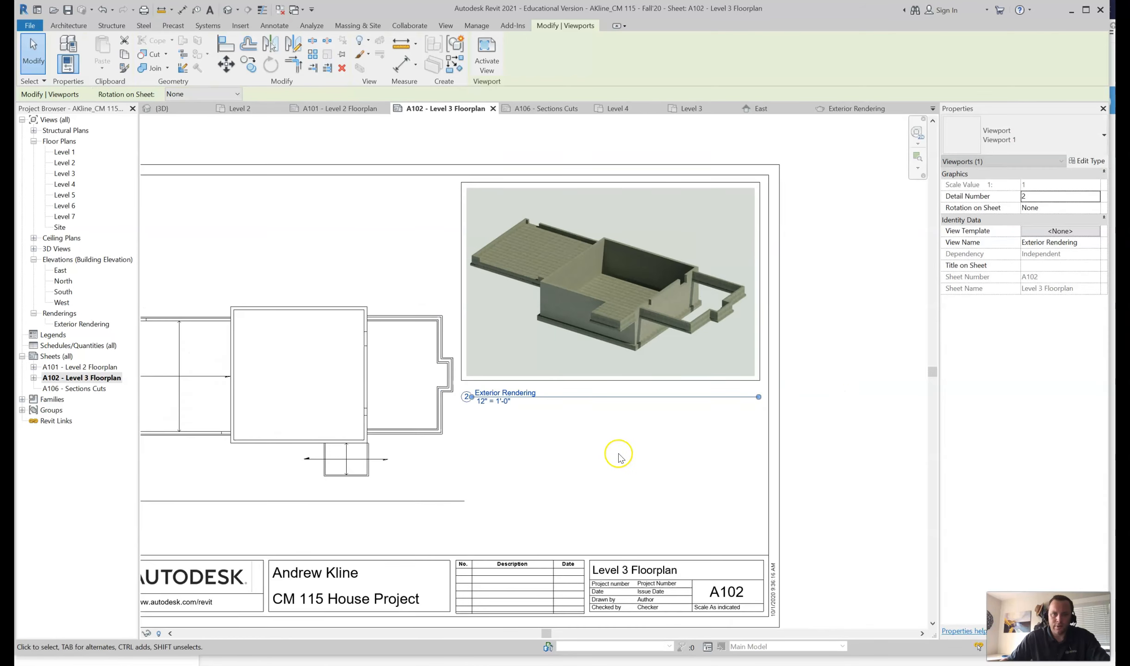
{"action": "scroll", "coordinate": [619, 458], "scroll_direction": "down", "scroll_amount": 1}
{"action": "mouse_move", "coordinate": [364, 441]}
{"action": "left_mouse_down"}
{"action": "mouse_move", "coordinate": [347, 425]}
{"action": "mouse_move", "coordinate": [358, 435]}
{"action": "left_mouse_up"}
{"action": "left_click", "coordinate": [585, 498]}
- Activate the Exterior Rendering viewport and shrink its image to 6 11/32" by 4 35/256"
{"action": "left_click", "coordinate": [607, 391]}
{"action": "left_click", "coordinate": [504, 382]}
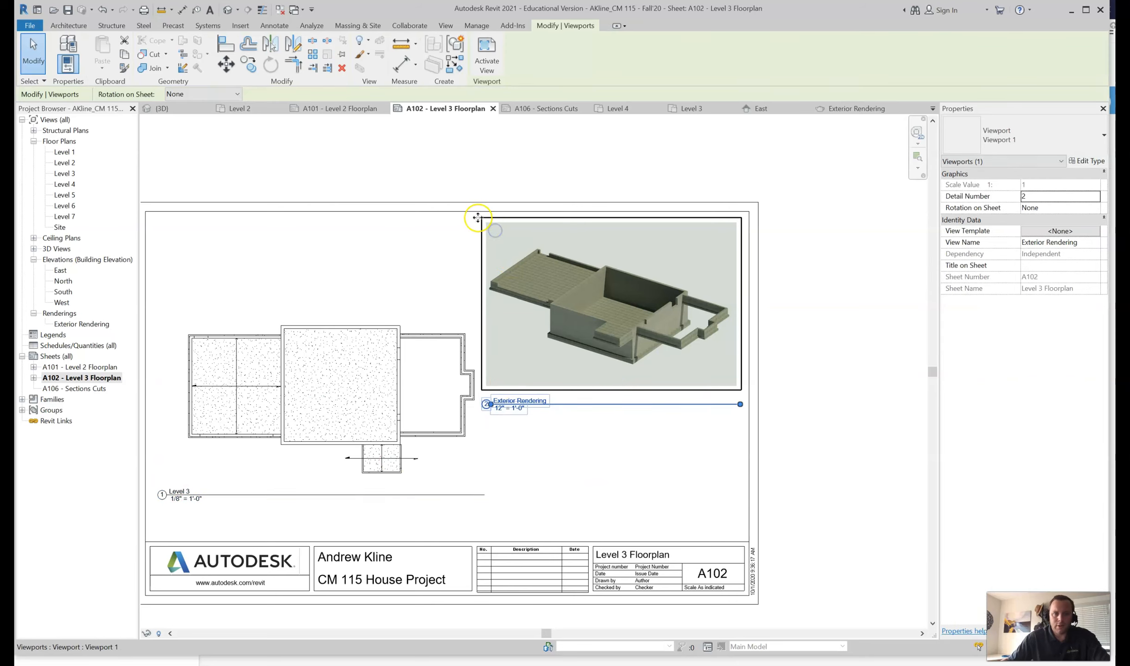
{"action": "double_click", "coordinate": [501, 233]}
{"action": "left_click", "coordinate": [489, 225]}
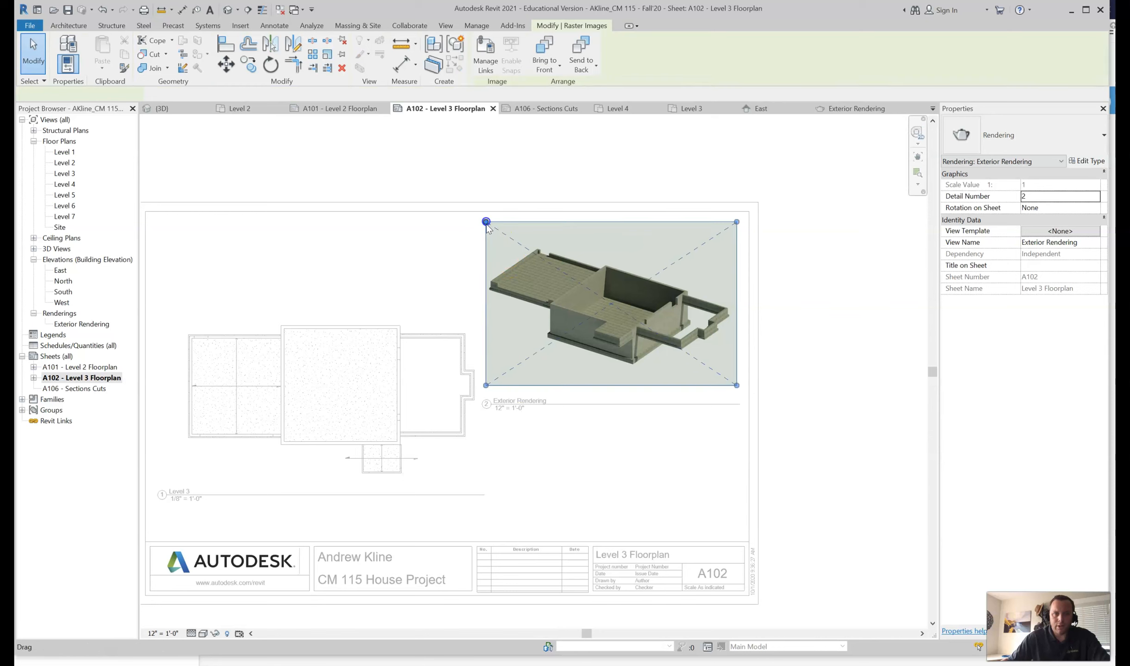
{"action": "left_click_drag", "start_coordinate": [485, 223], "coordinate": [504, 234]}
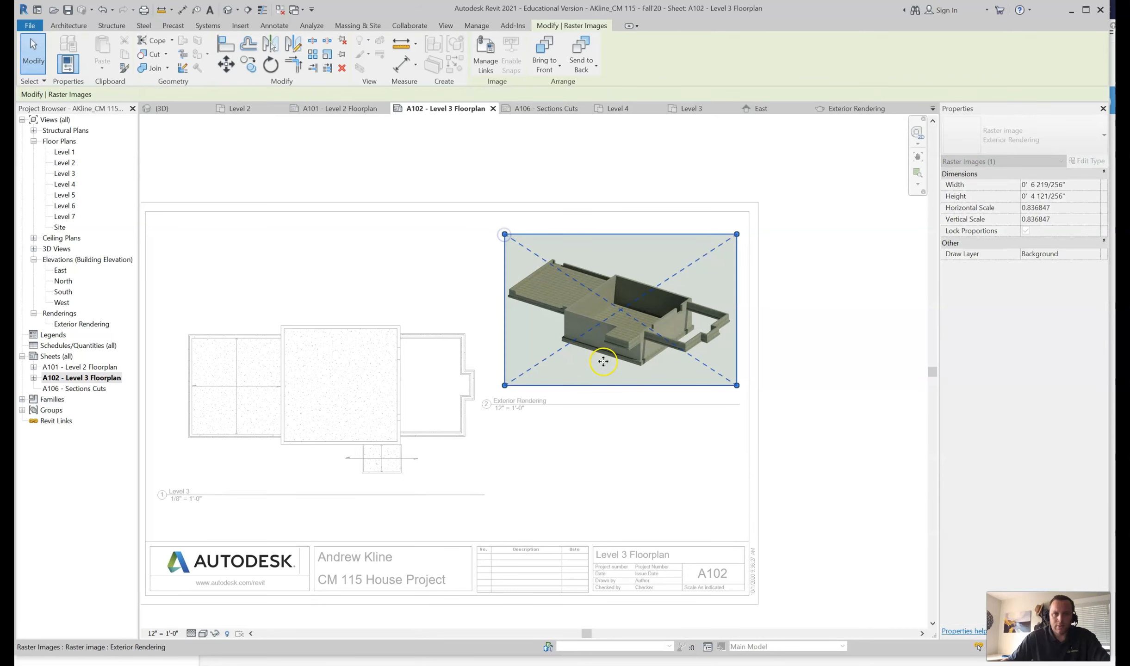
{"action": "left_click", "coordinate": [630, 537]}
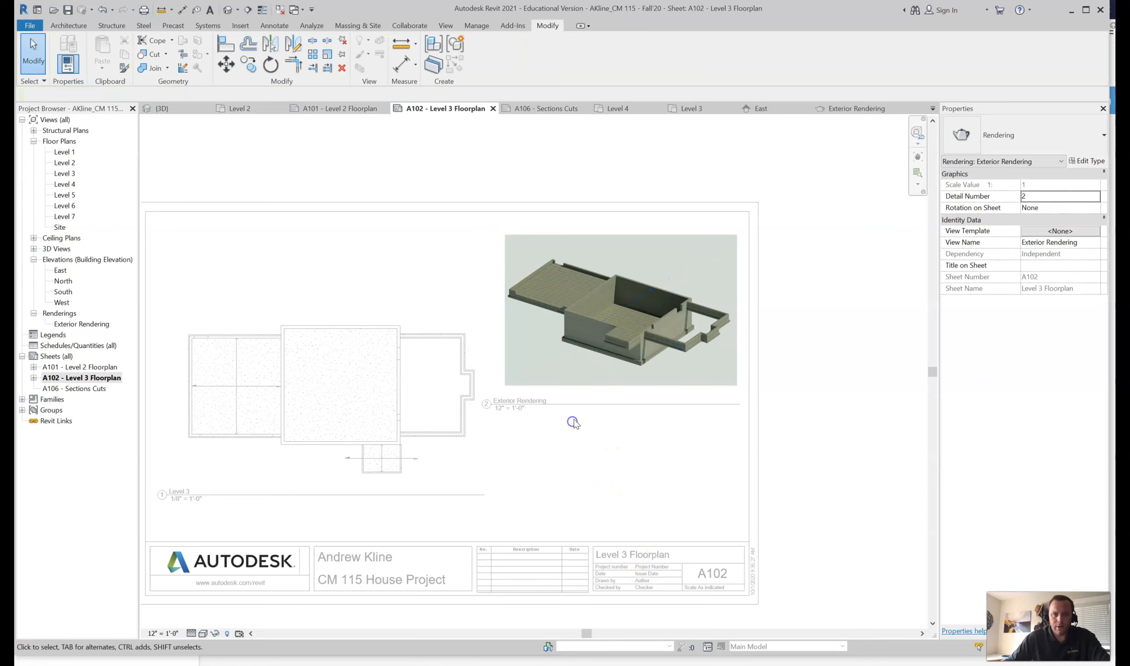
{"action": "scroll", "coordinate": [573, 422], "scroll_direction": "down", "scroll_amount": 1}
{"action": "scroll", "coordinate": [336, 438], "scroll_direction": "up", "scroll_amount": 1}
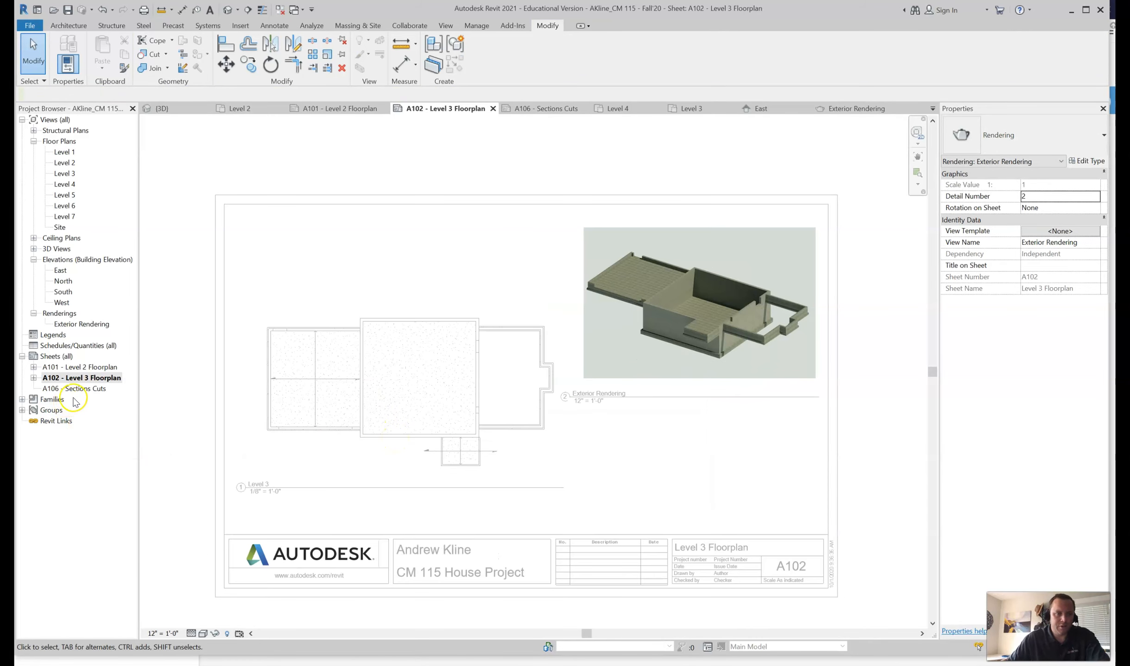
- Open the Level 3 floor plan
{"action": "double_click", "coordinate": [71, 164]}
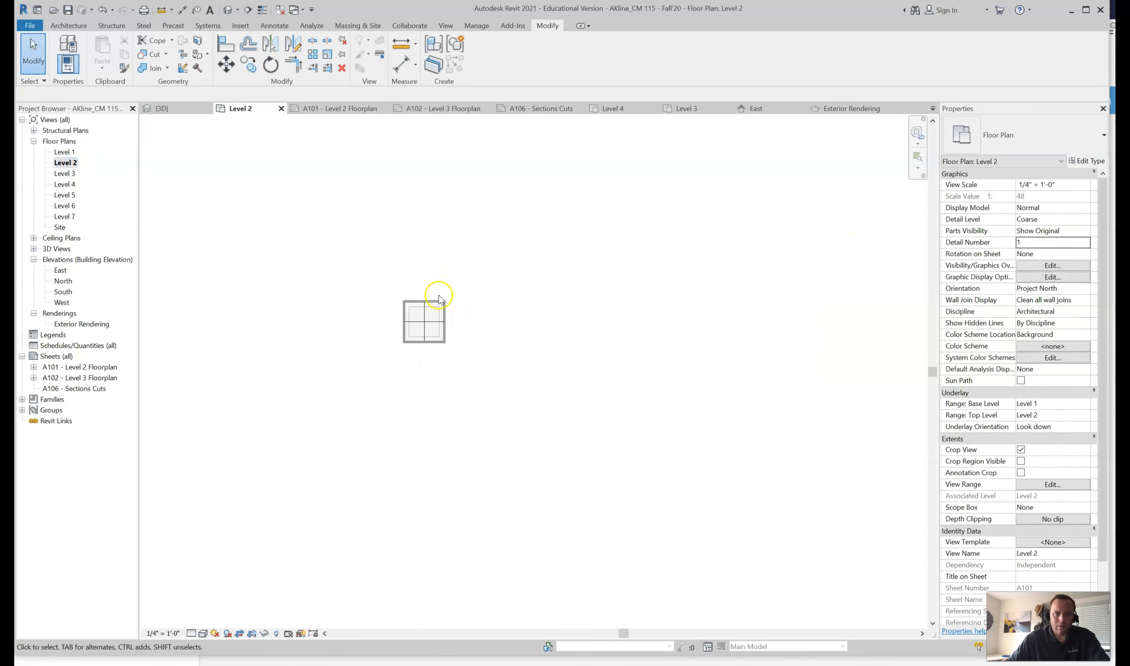
{"action": "scroll", "coordinate": [439, 299], "scroll_direction": "up", "scroll_amount": 4}
{"action": "scroll", "coordinate": [407, 441], "scroll_direction": "up", "scroll_amount": 1}
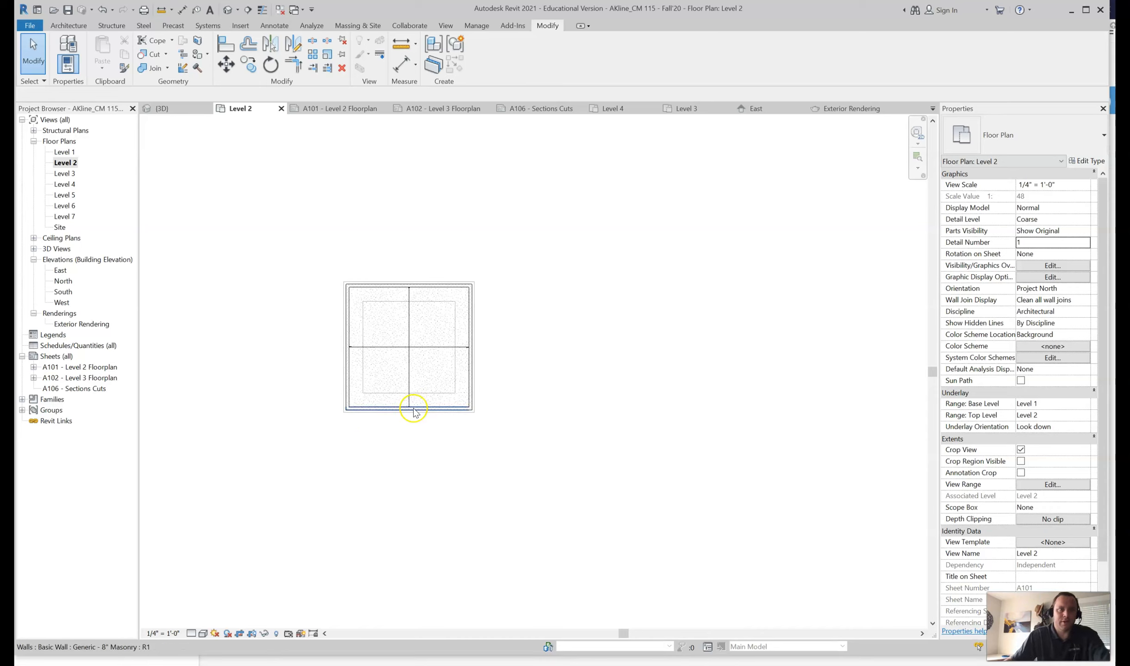
{"action": "double_click", "coordinate": [65, 174]}
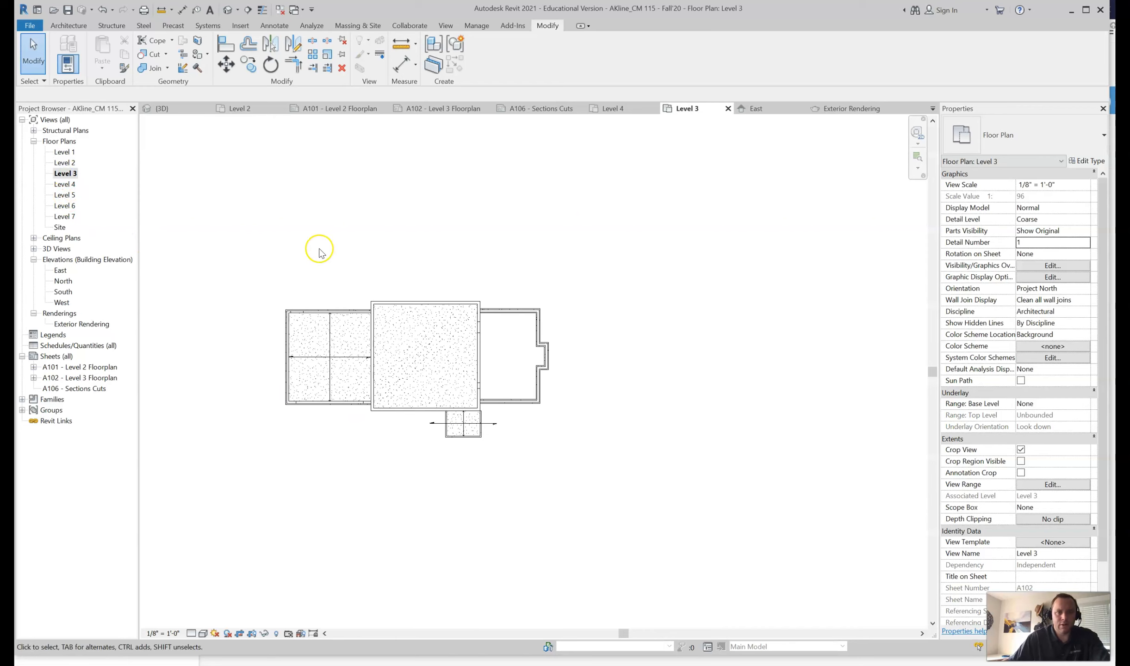
- Draw Section 1 north–south through the central room, keeping its head on top and flipping its direction
{"action": "left_click", "coordinate": [247, 10]}
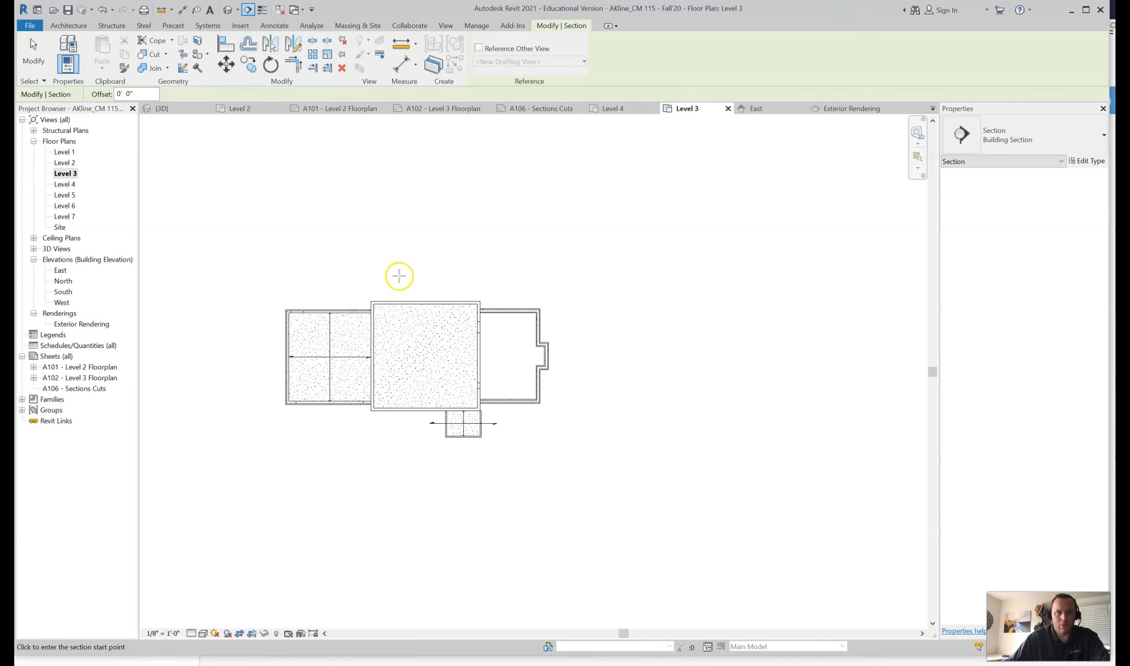
{"action": "left_click", "coordinate": [459, 274]}
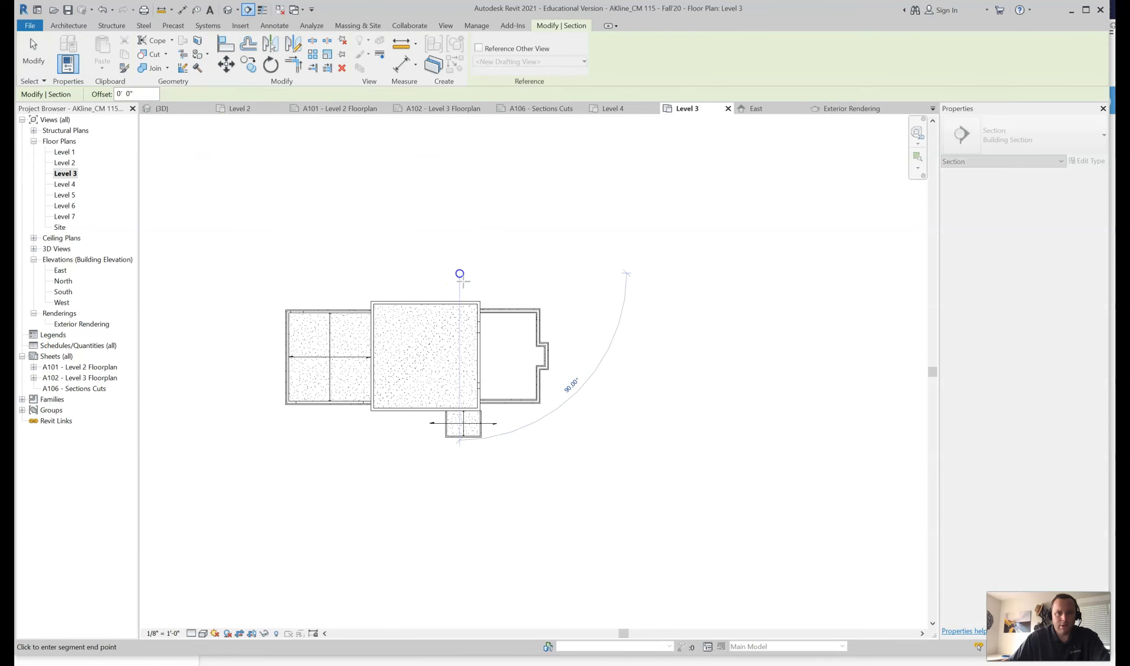
{"action": "left_click", "coordinate": [459, 483]}
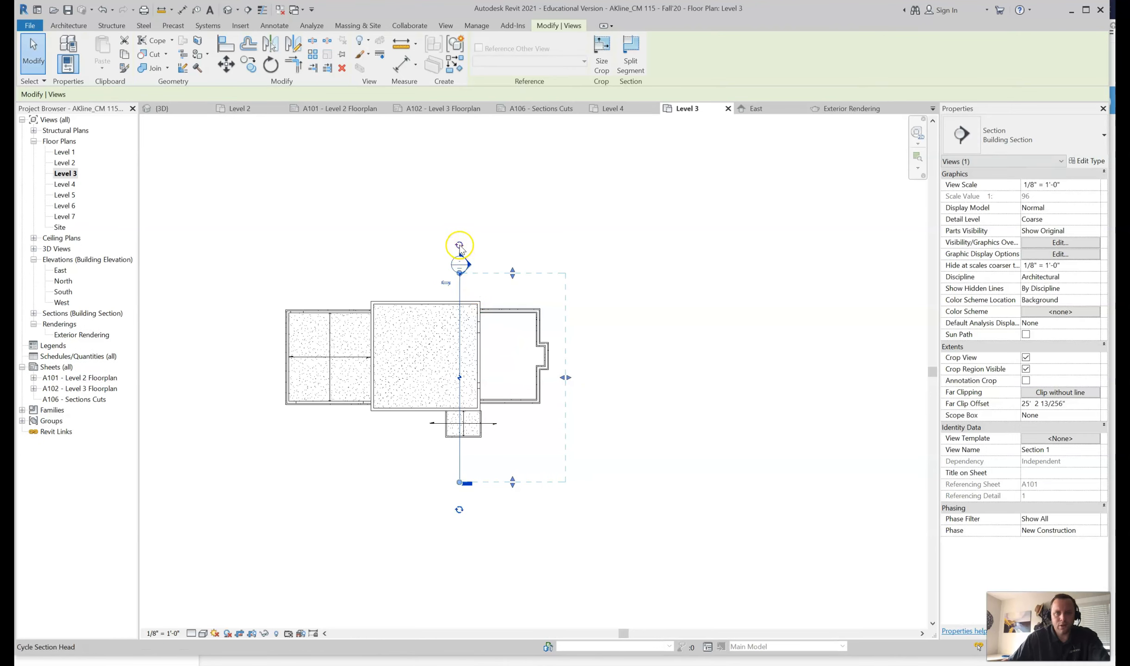
{"action": "left_click", "coordinate": [459, 244]}
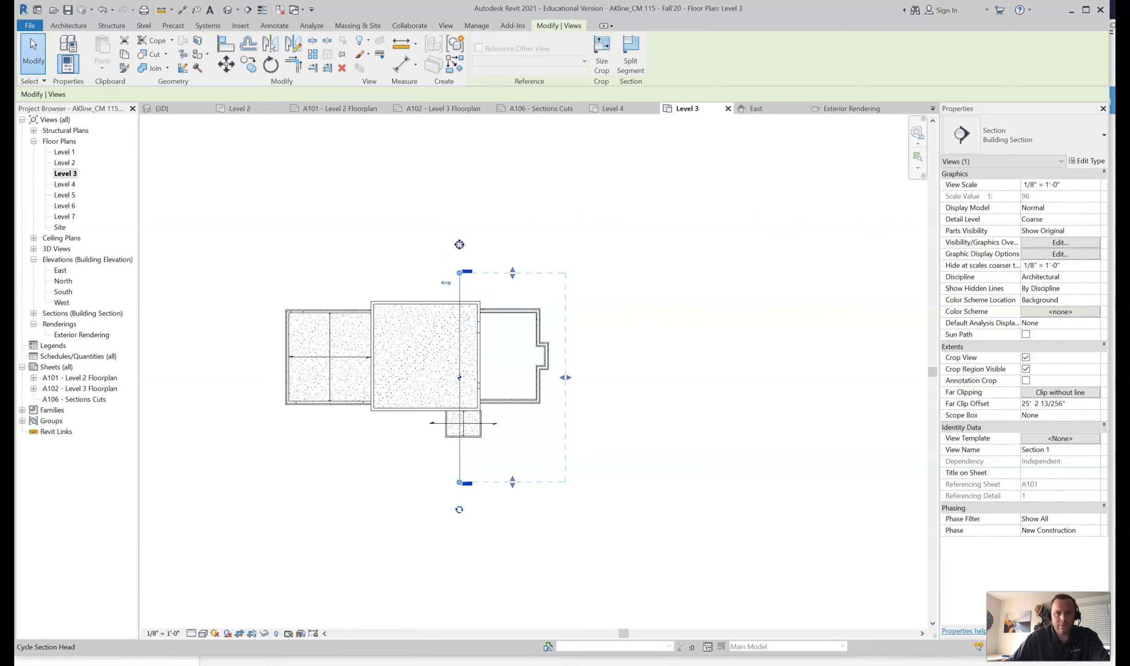
{"action": "left_click", "coordinate": [460, 249]}
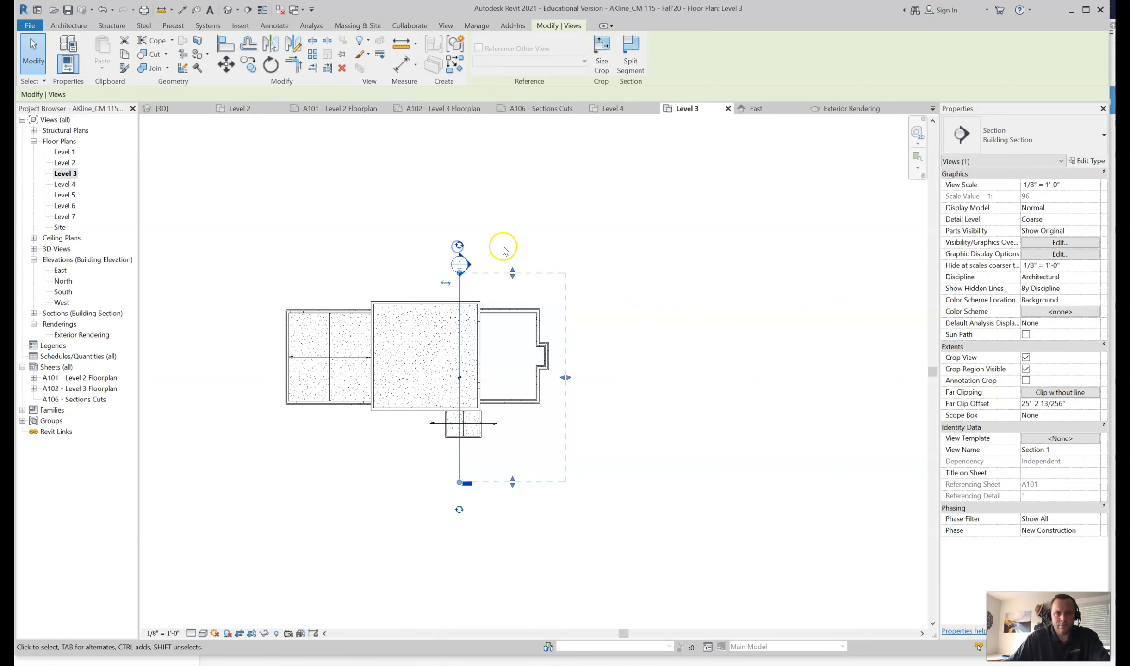
{"action": "left_click", "coordinate": [504, 247]}
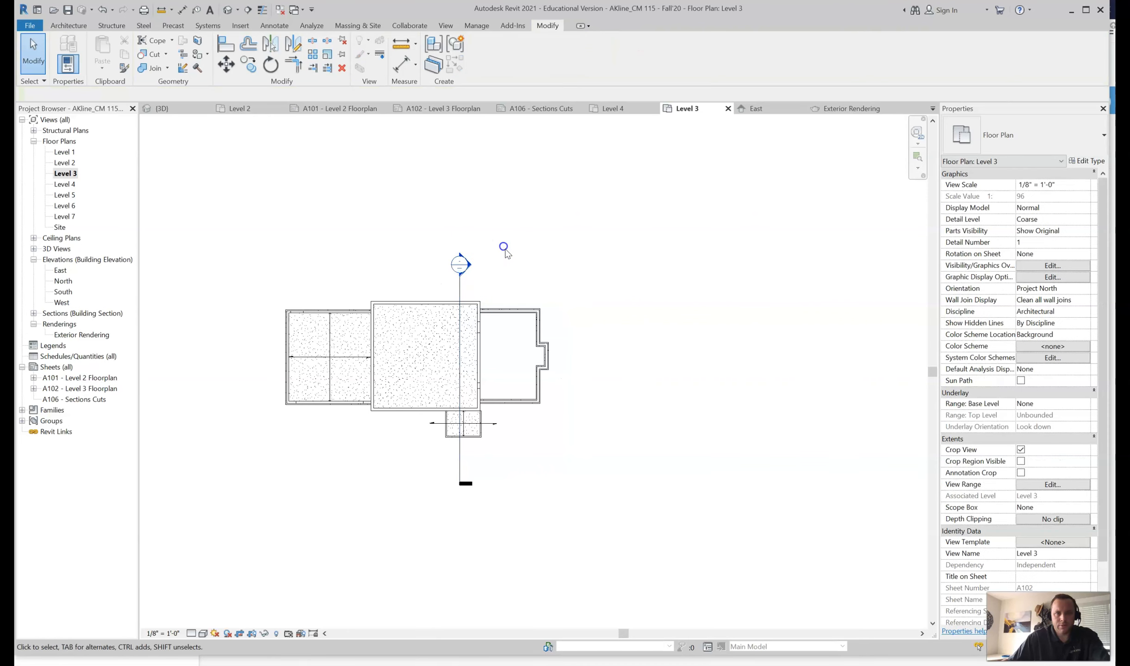
{"action": "left_click", "coordinate": [459, 293]}
{"action": "left_click", "coordinate": [446, 286]}
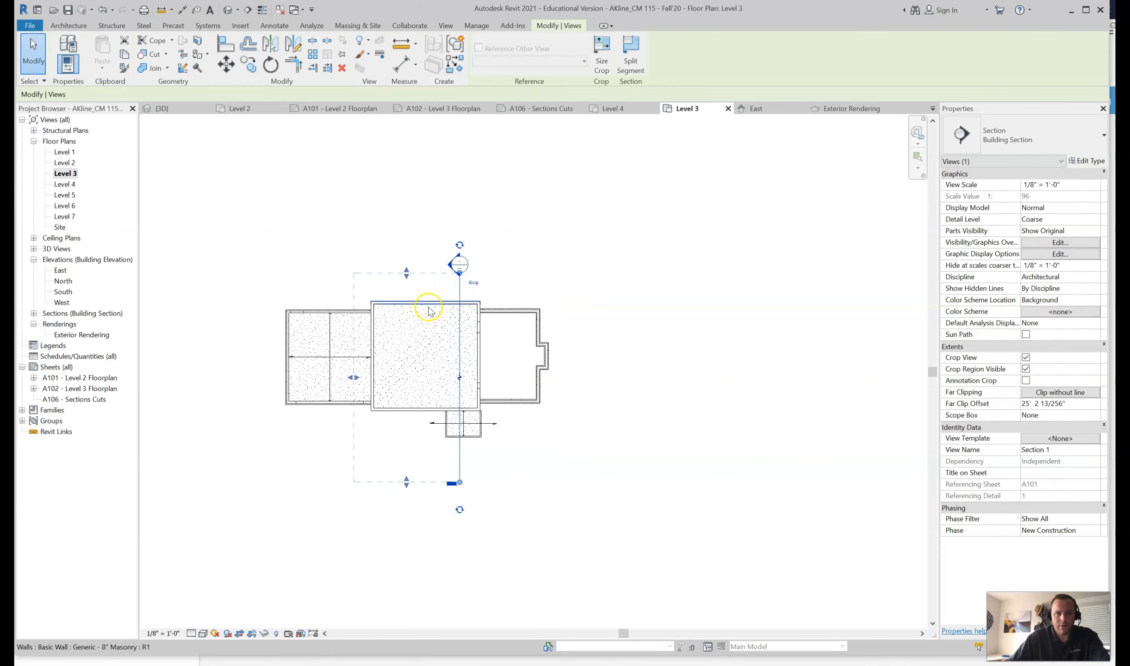
{"action": "left_click", "coordinate": [520, 271]}
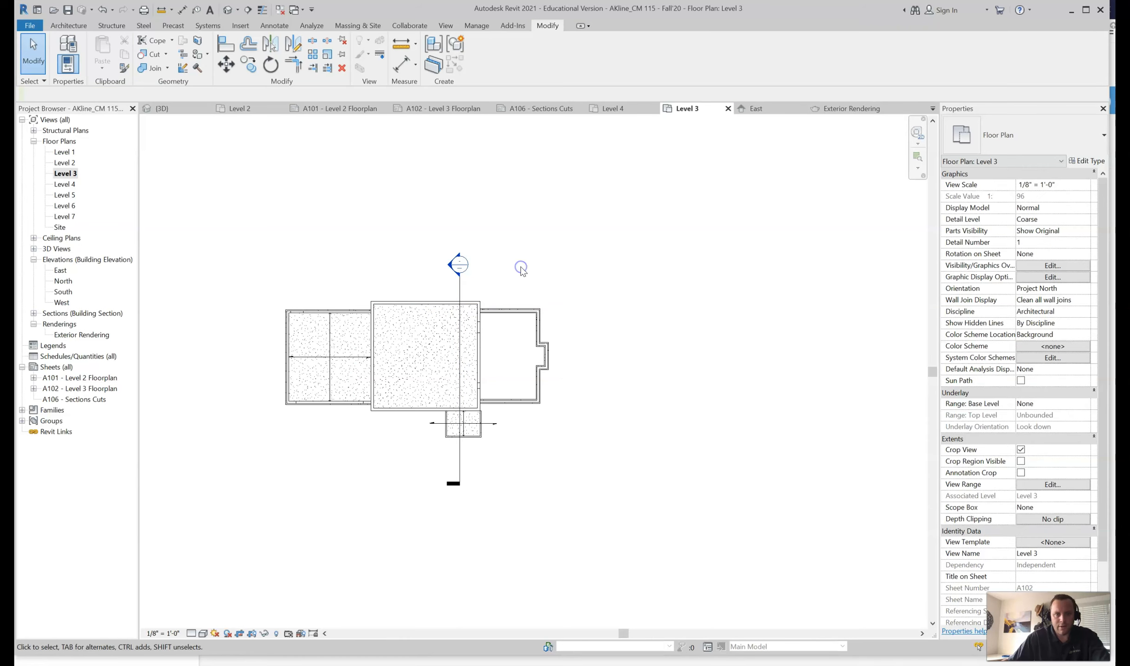
- Draw Section 2 east–west looking south, nudge it up, and expand the Building Sections list
{"action": "left_click", "coordinate": [249, 10]}
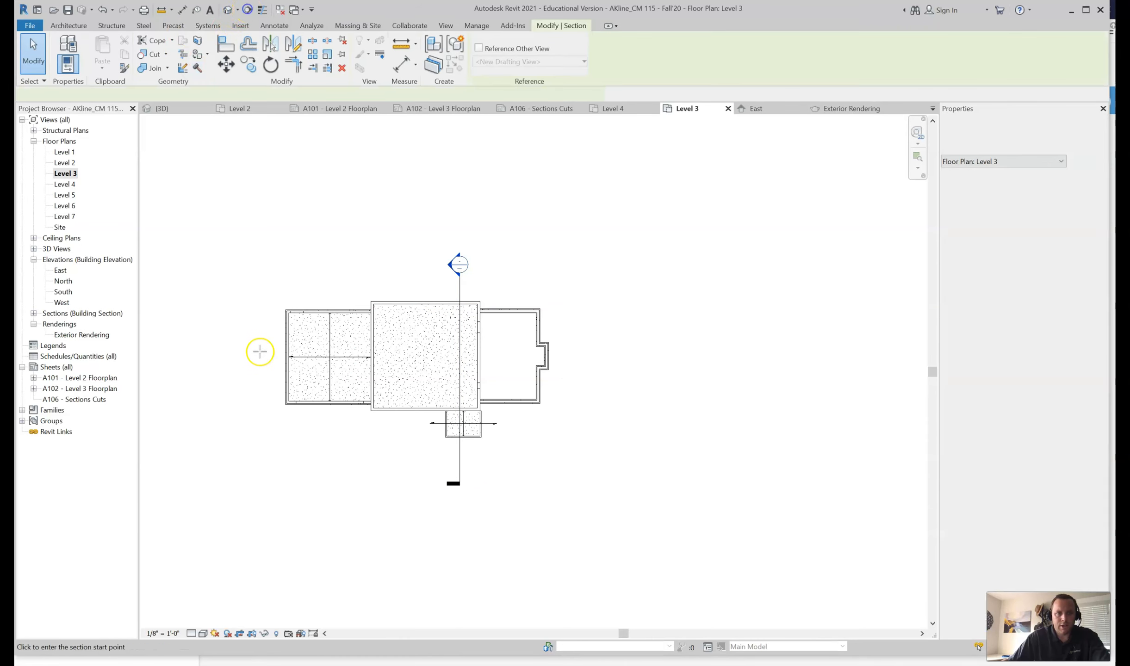
{"action": "left_click", "coordinate": [256, 377]}
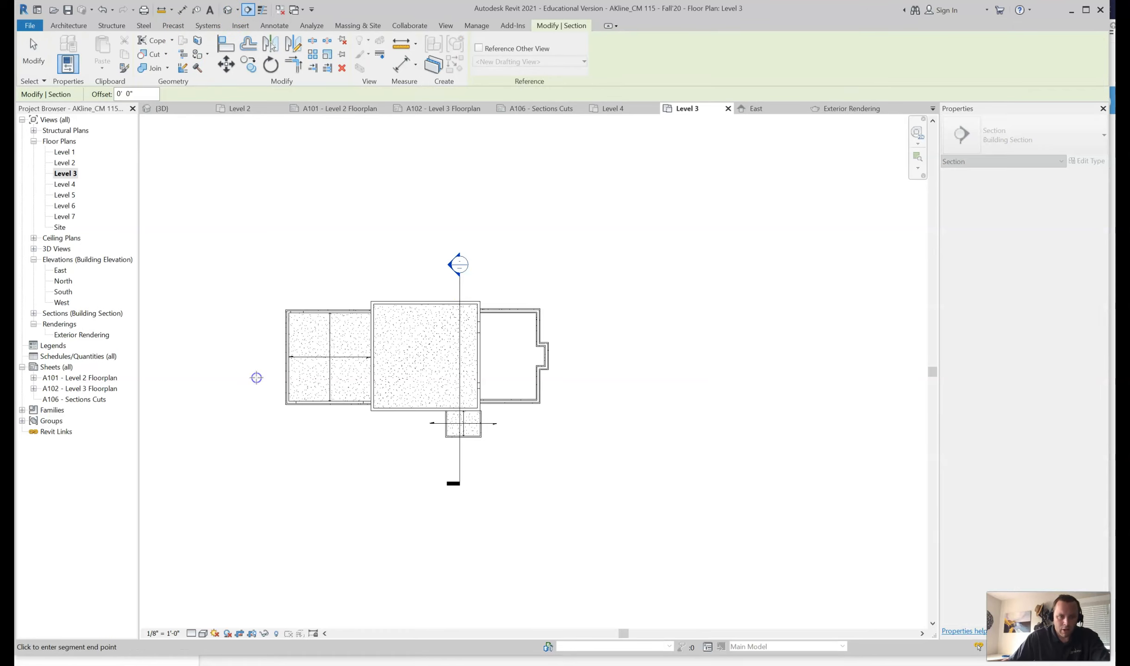
{"action": "left_click", "coordinate": [585, 377]}
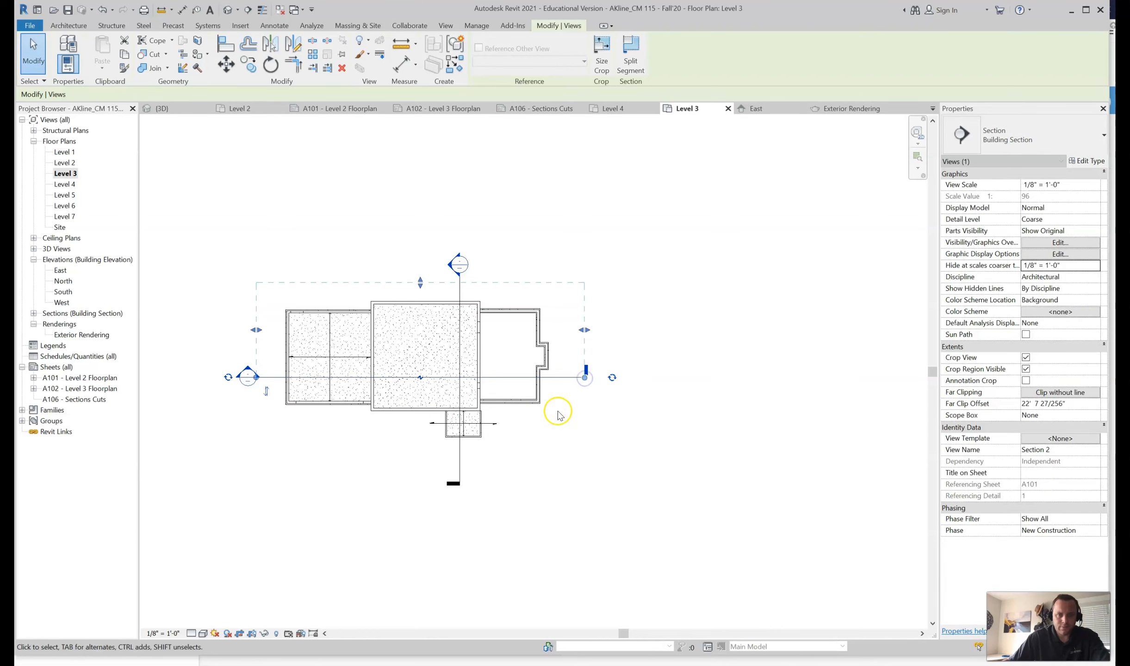
{"action": "left_click", "coordinate": [267, 393]}
{"action": "left_click_drag", "start_coordinate": [274, 365], "coordinate": [277, 355]}
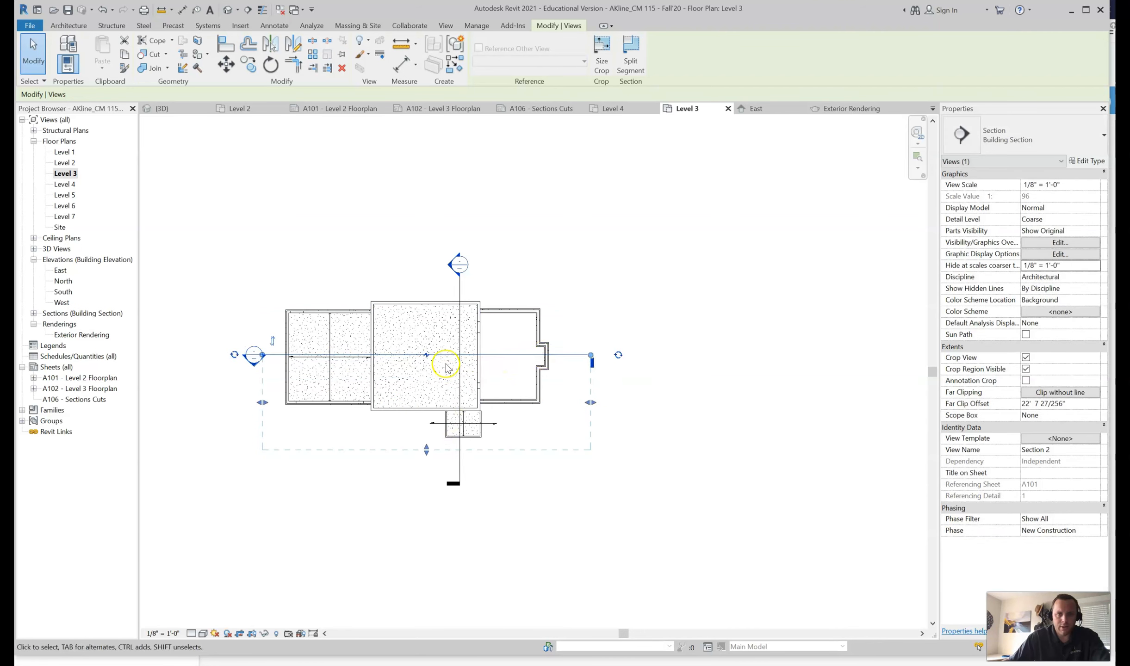
{"action": "left_click", "coordinate": [563, 256]}
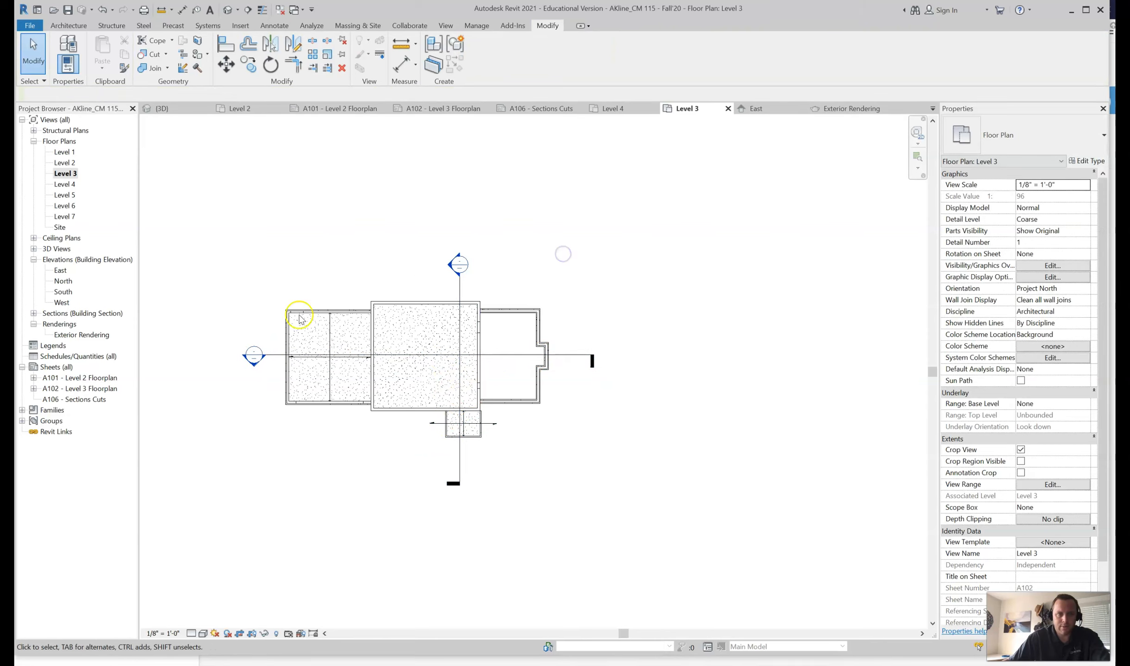
{"action": "left_click", "coordinate": [33, 314]}
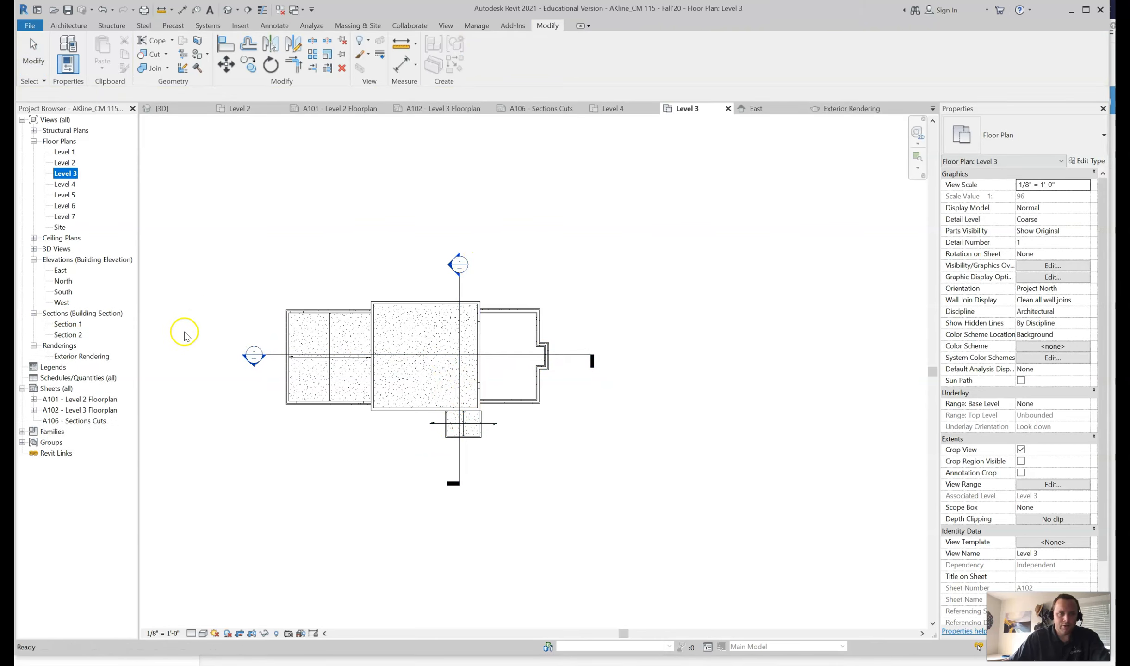
- Open Section 1 and move the Level 4 and Level 3 bubbles to the right end
{"action": "double_click", "coordinate": [68, 325]}
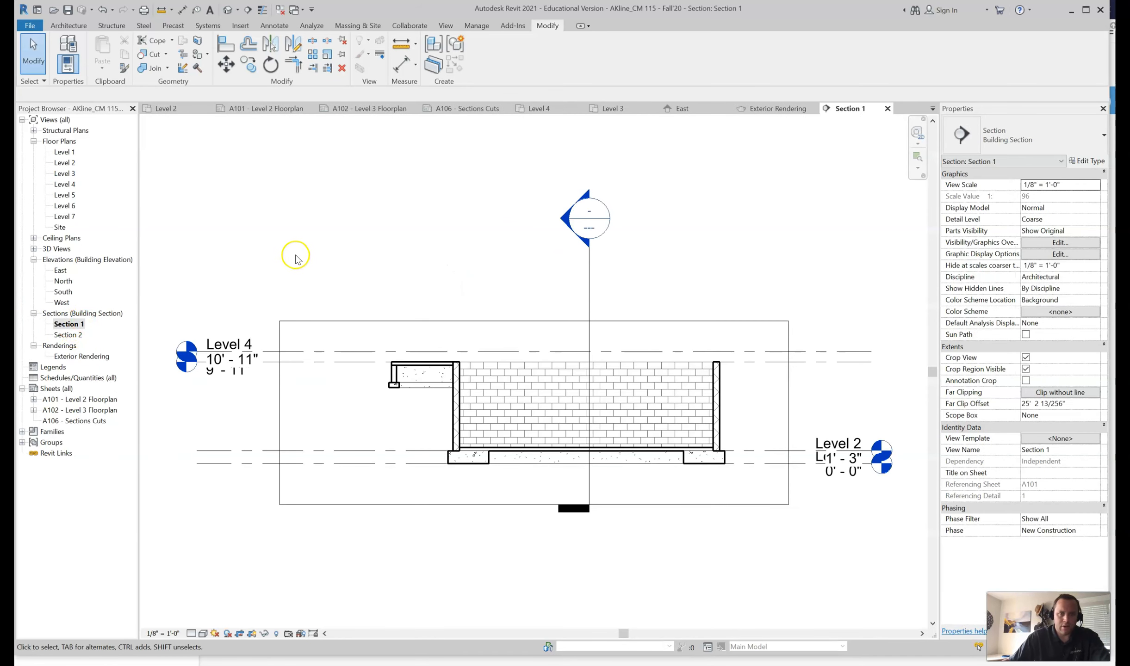
{"action": "scroll", "coordinate": [286, 265], "scroll_direction": "down", "scroll_amount": 2}
{"action": "scroll", "coordinate": [297, 290], "scroll_direction": "up", "scroll_amount": 1}
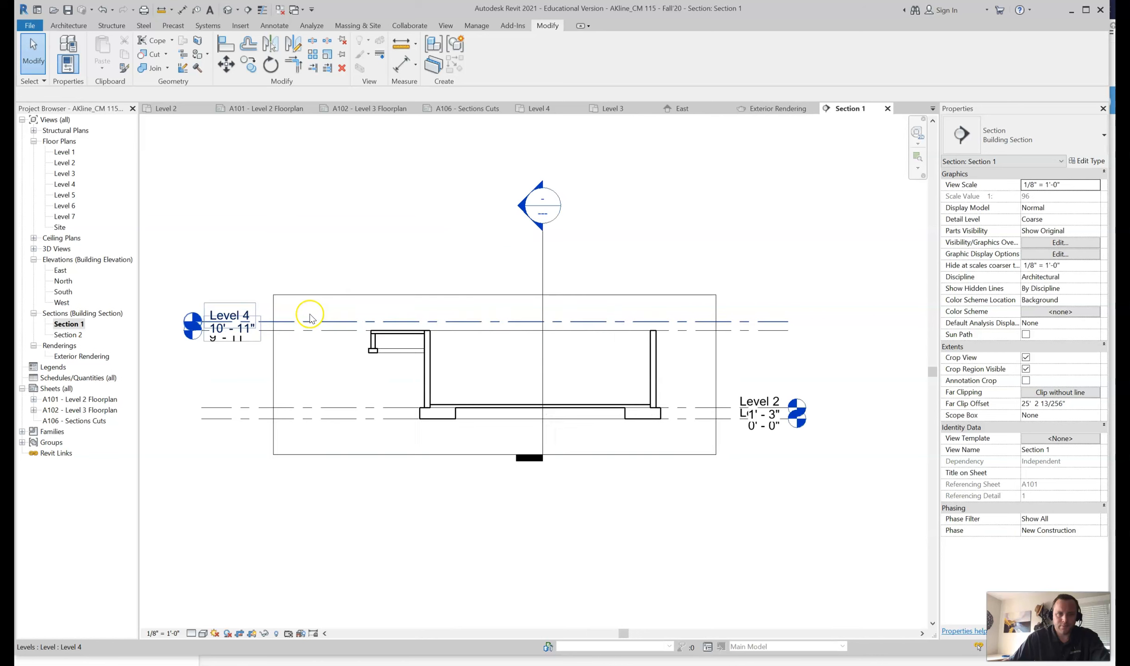
{"action": "left_click", "coordinate": [303, 297]}
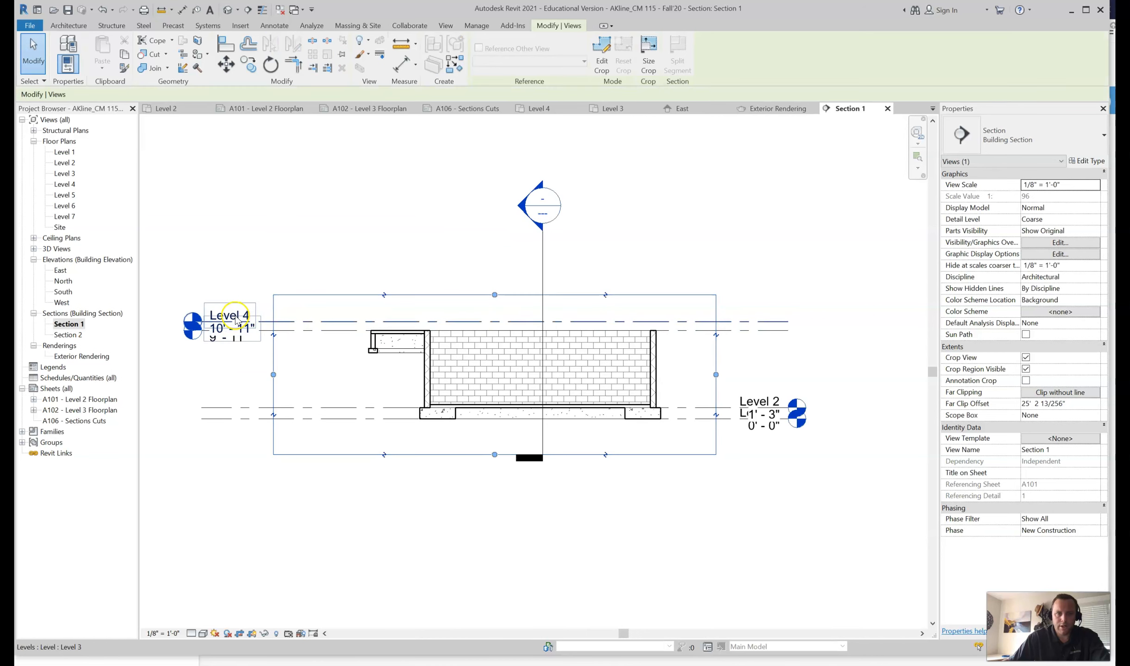
{"action": "left_click", "coordinate": [312, 322]}
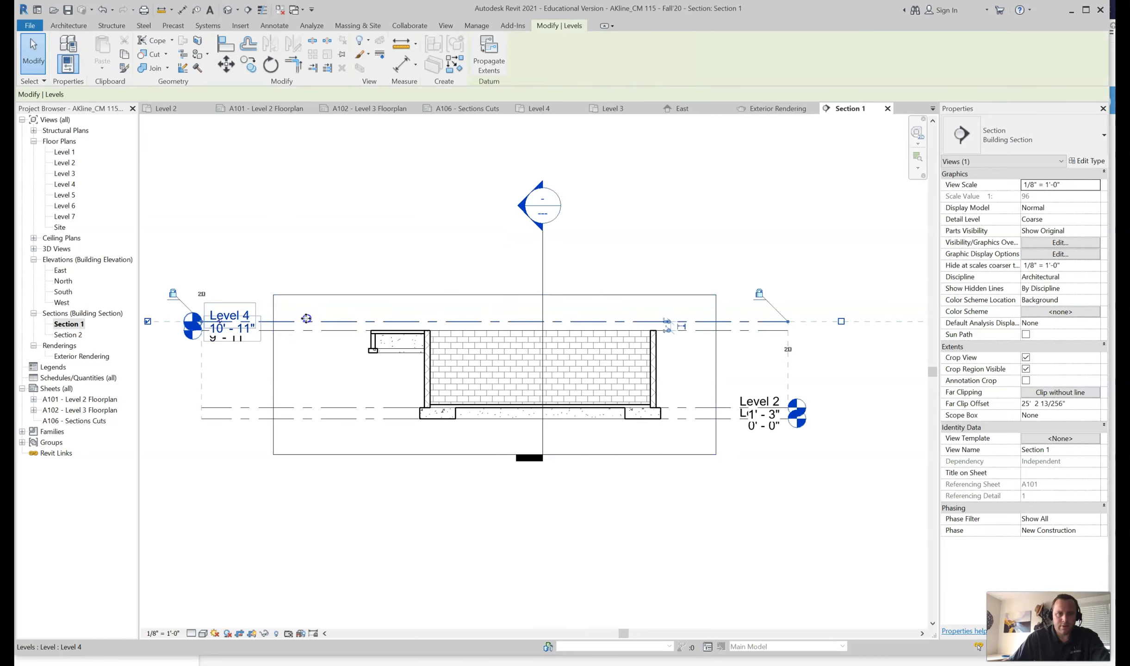
{"action": "left_click", "coordinate": [147, 321]}
{"action": "left_click", "coordinate": [840, 320]}
{"action": "left_click", "coordinate": [313, 330]}
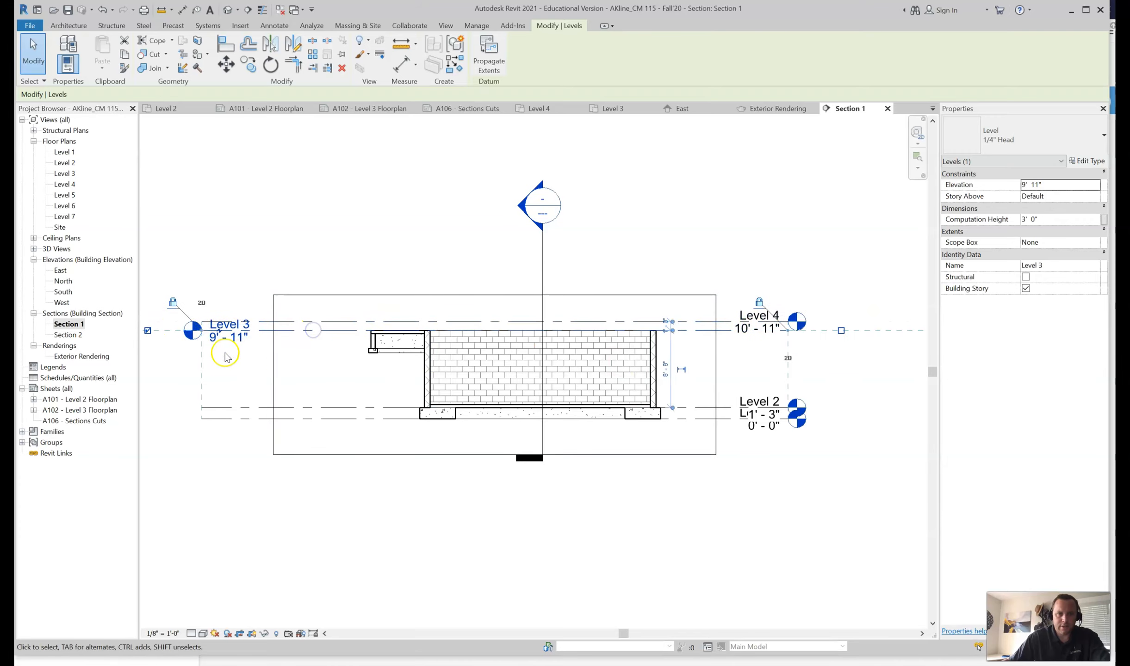
{"action": "left_click", "coordinate": [148, 331]}
{"action": "left_click", "coordinate": [841, 330]}
{"action": "left_click", "coordinate": [835, 293]}
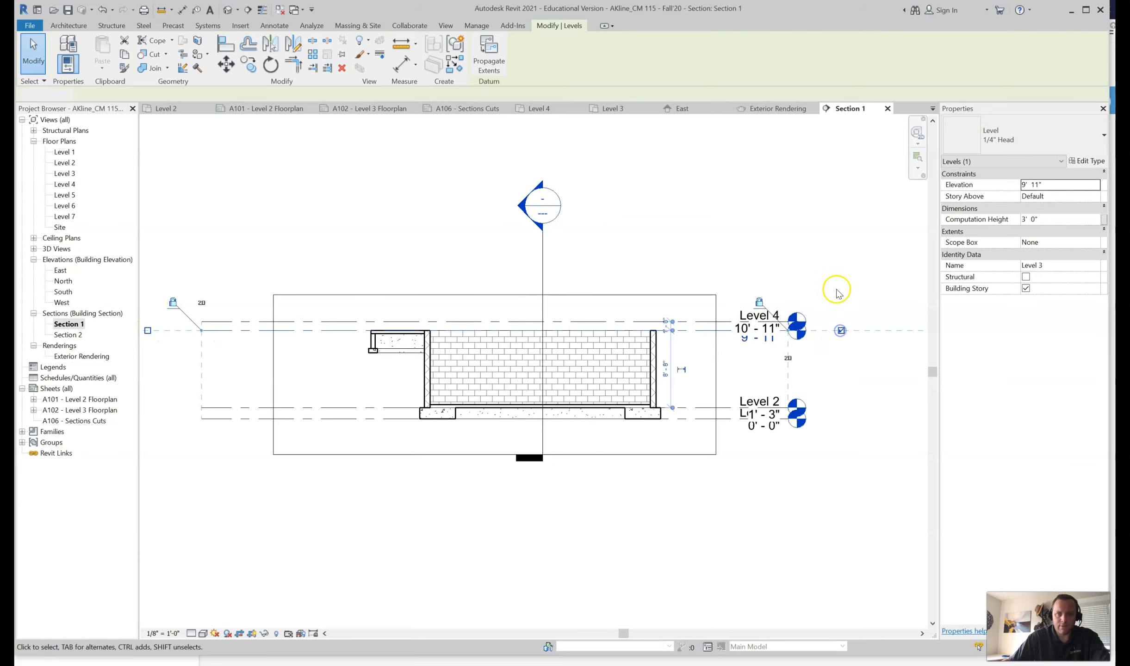
- Elbow the Level 4 head above Level 3's and lift the Level 2 head clear of Level 1
{"action": "scroll", "coordinate": [825, 298], "scroll_direction": "up", "scroll_amount": 4}
{"action": "left_click", "coordinate": [635, 316]}
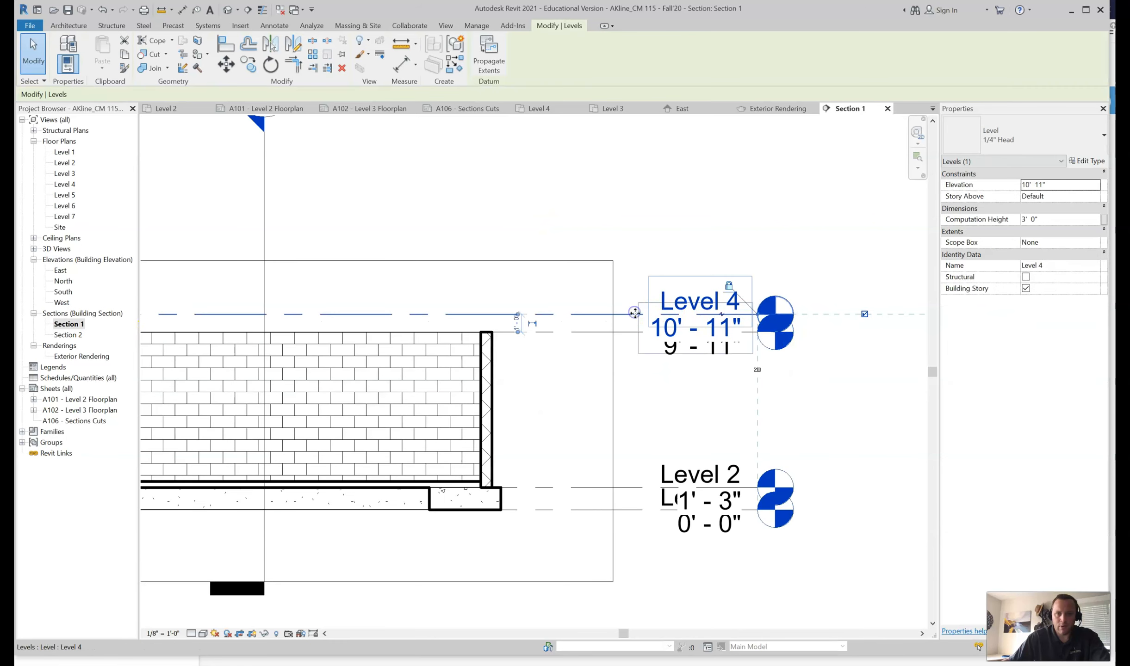
{"action": "left_click", "coordinate": [722, 318]}
{"action": "left_click_drag", "start_coordinate": [722, 319], "coordinate": [728, 268]}
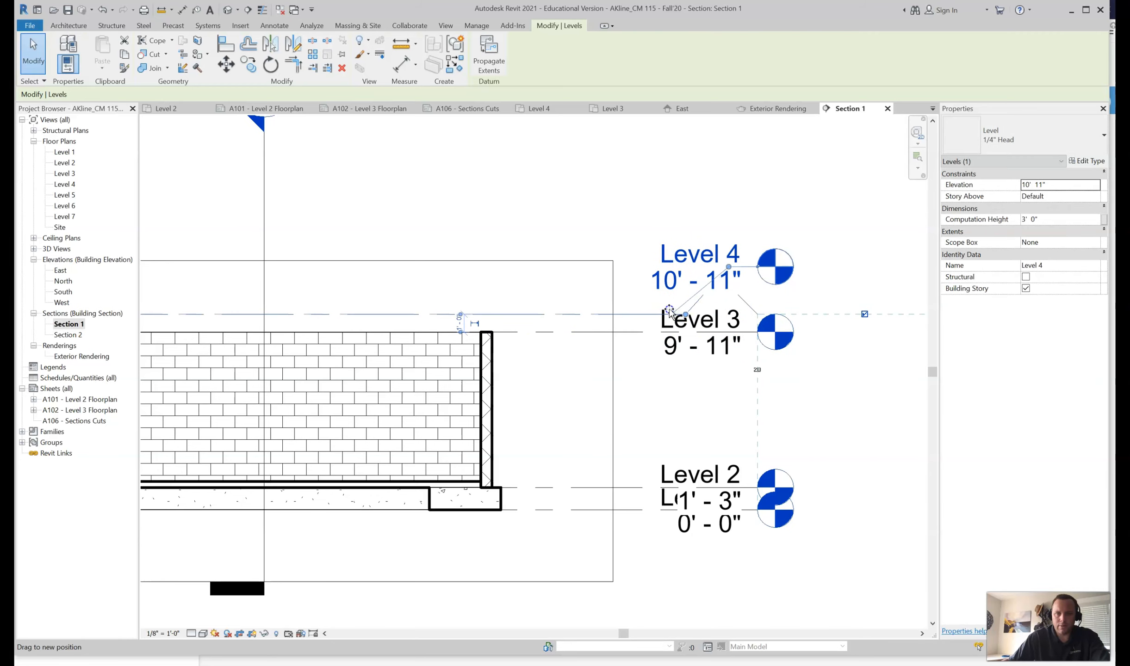
{"action": "scroll", "coordinate": [655, 306], "scroll_direction": "down", "scroll_amount": 2}
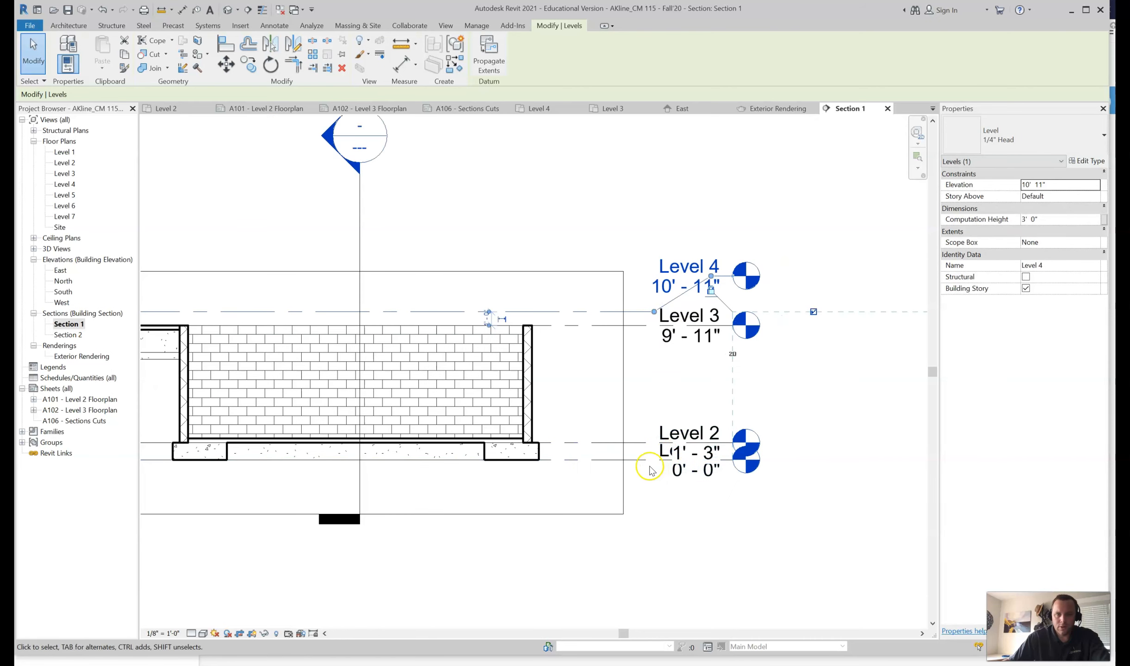
{"action": "left_click", "coordinate": [635, 460]}
{"action": "left_click", "coordinate": [702, 444]}
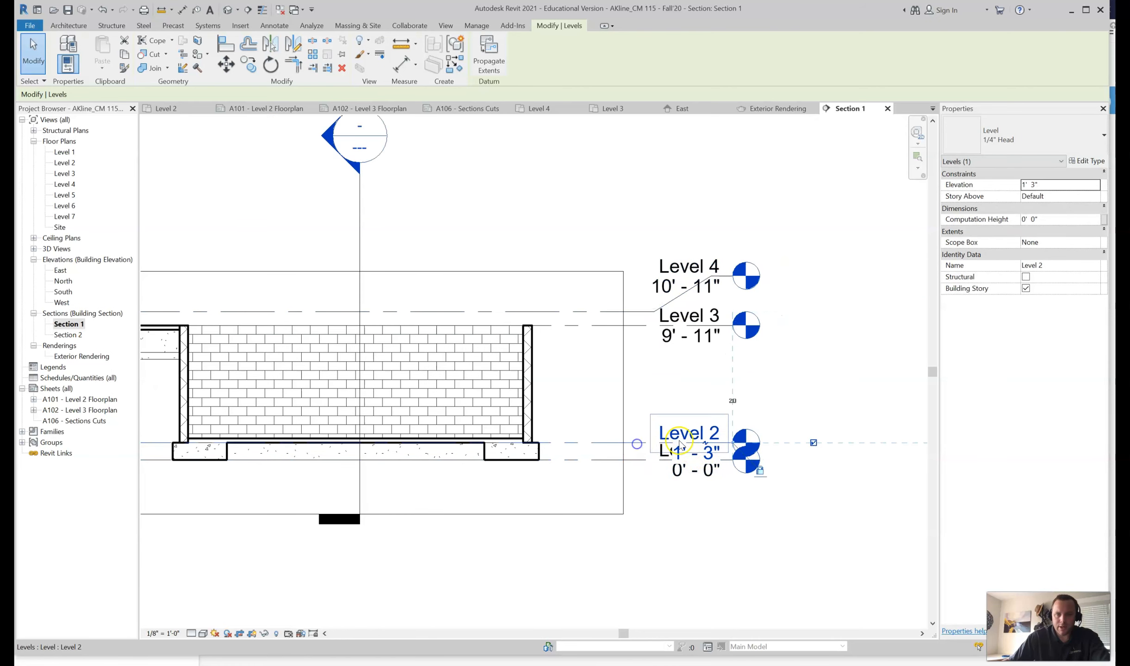
{"action": "left_click_drag", "start_coordinate": [703, 446], "coordinate": [709, 417]}
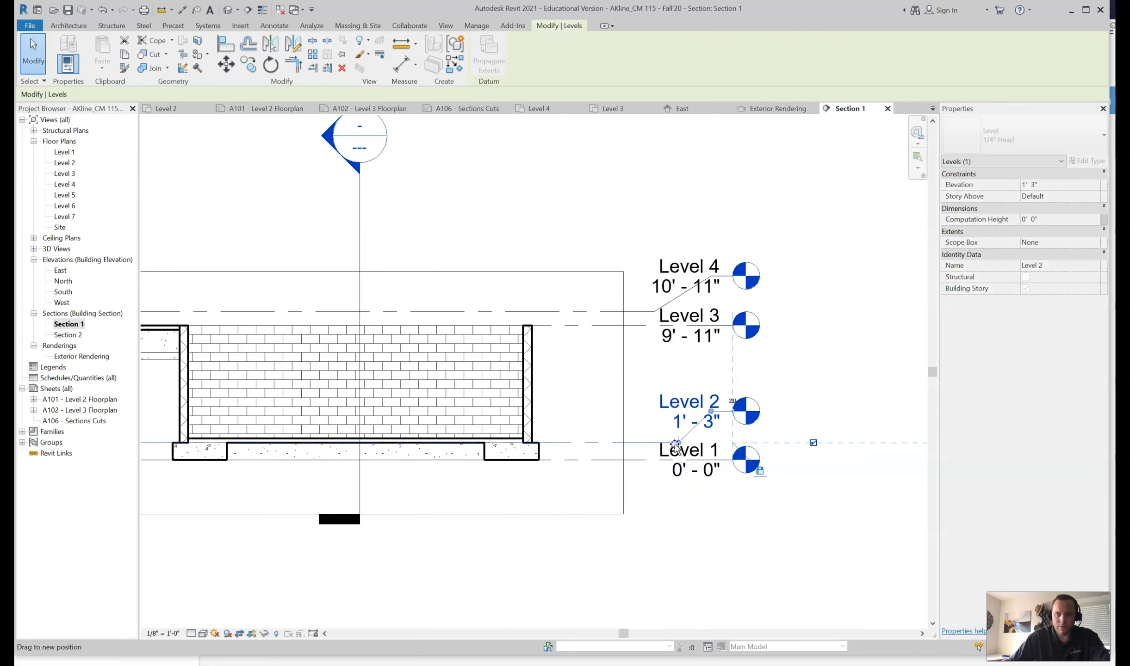
{"action": "left_click", "coordinate": [826, 373]}
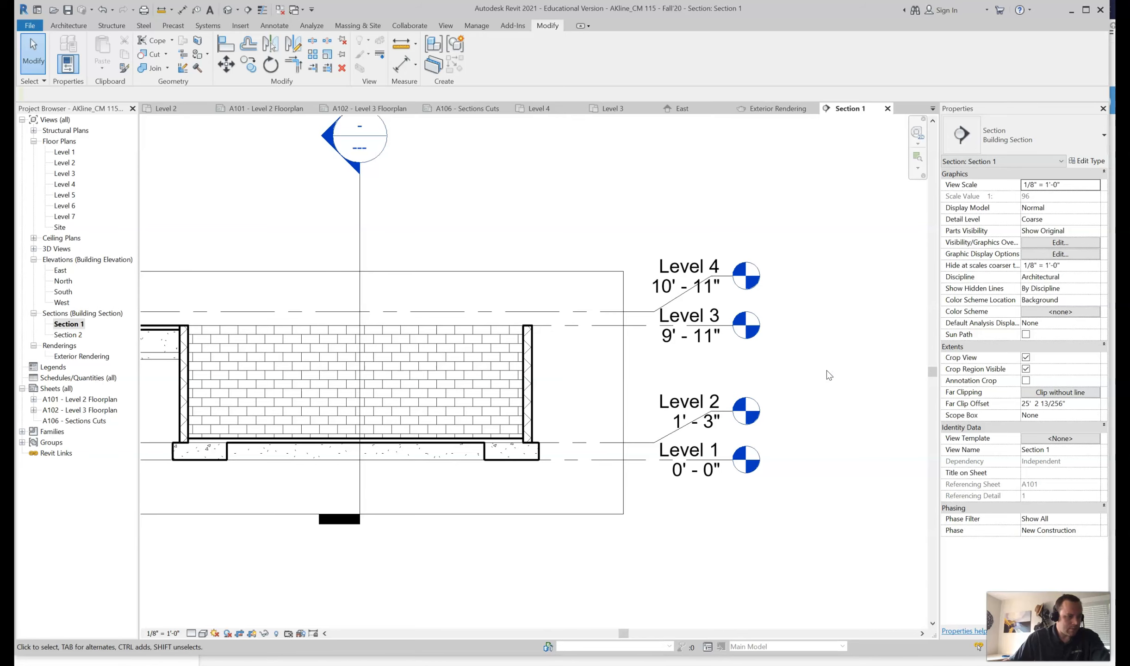
{"action": "scroll", "coordinate": [826, 373], "scroll_direction": "down", "scroll_amount": 3}
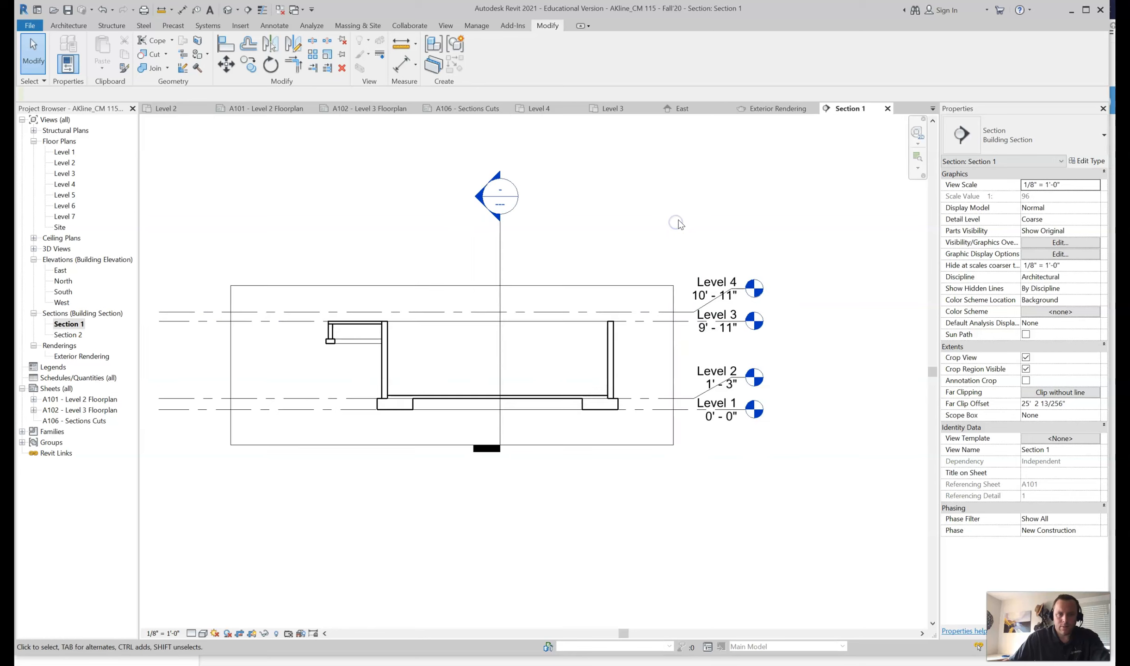
- Pull in the left edge, raise the top, adjust the right, and set the bottom just below the footing
{"action": "left_click", "coordinate": [230, 364]}
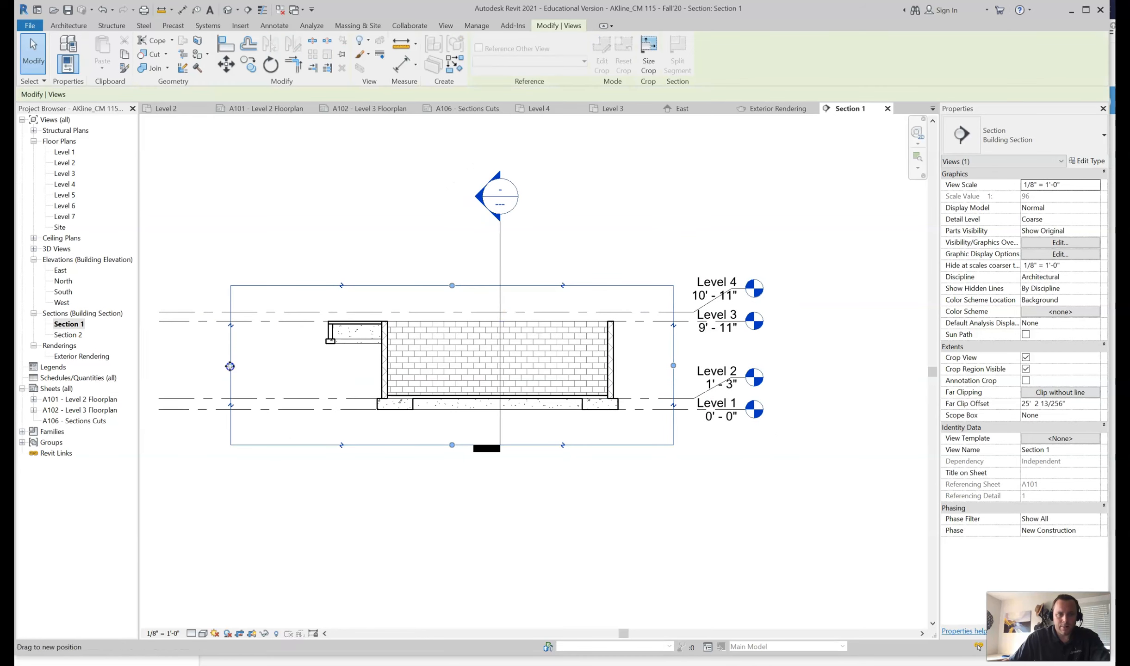
{"action": "left_click_drag", "start_coordinate": [230, 365], "coordinate": [303, 365]}
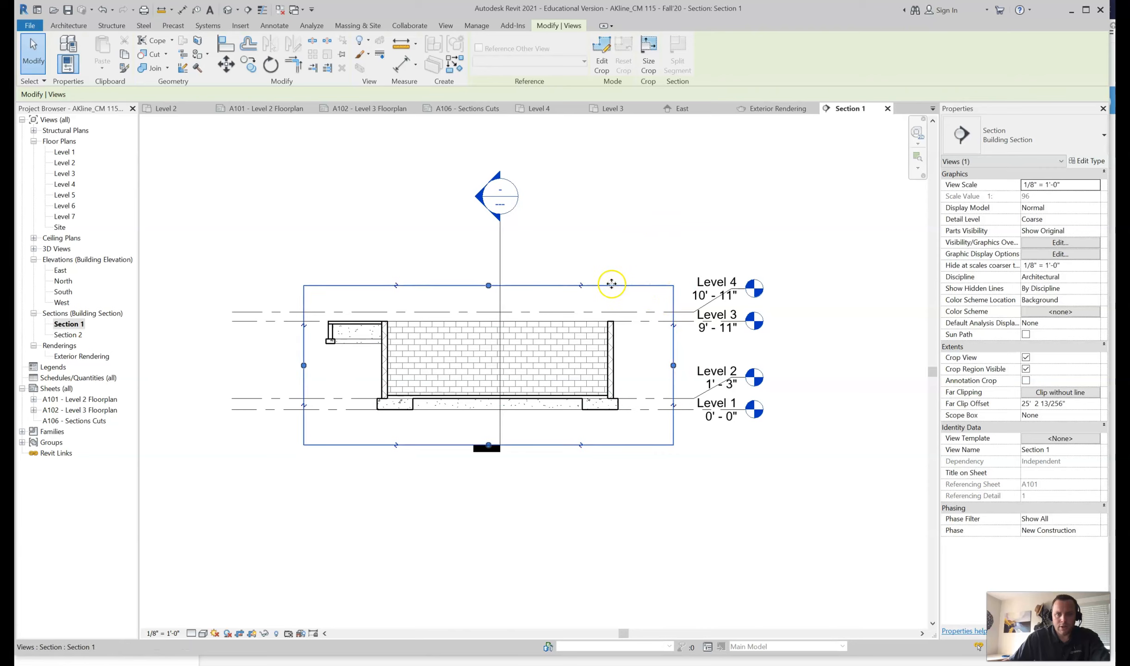
{"action": "left_click_drag", "start_coordinate": [488, 285], "coordinate": [491, 250]}
{"action": "mouse_move", "coordinate": [673, 347]}
{"action": "left_mouse_down"}
{"action": "mouse_move", "coordinate": [782, 351]}
{"action": "mouse_move", "coordinate": [656, 353]}
{"action": "mouse_move", "coordinate": [670, 353]}
{"action": "left_mouse_up"}
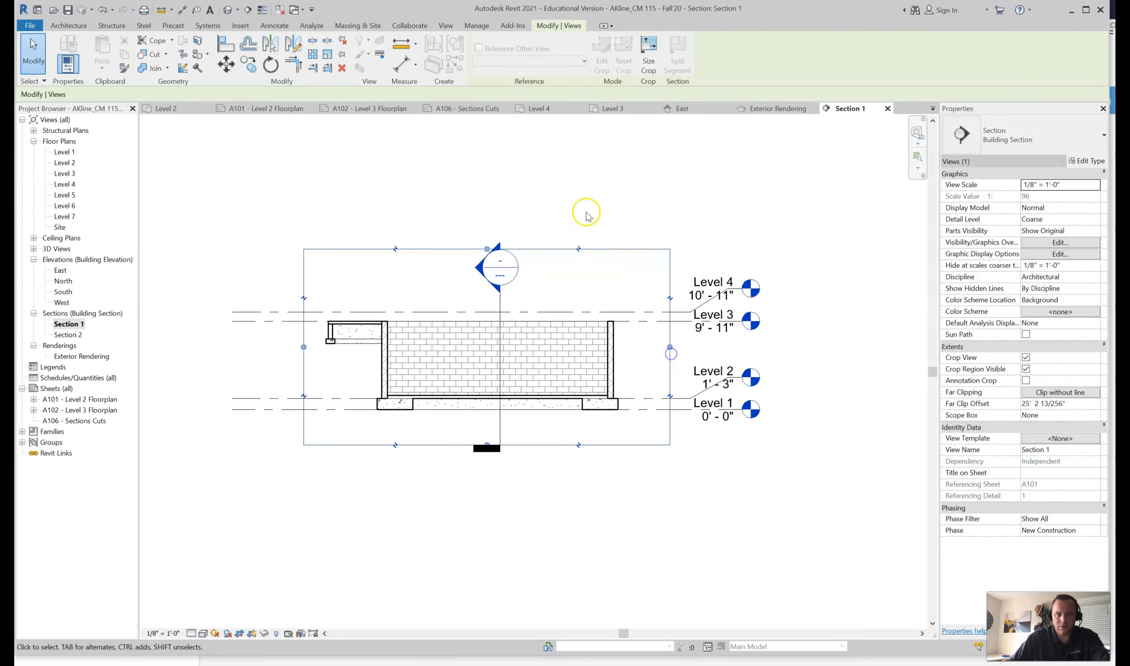
{"action": "left_click", "coordinate": [586, 215]}
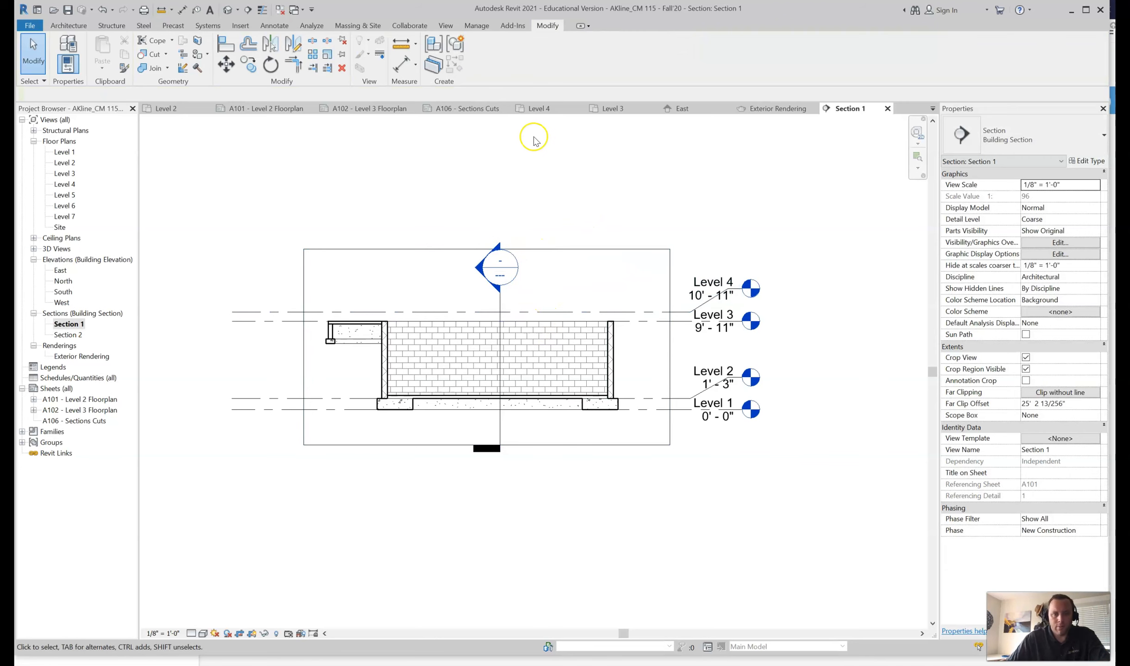
{"action": "left_click", "coordinate": [571, 446]}
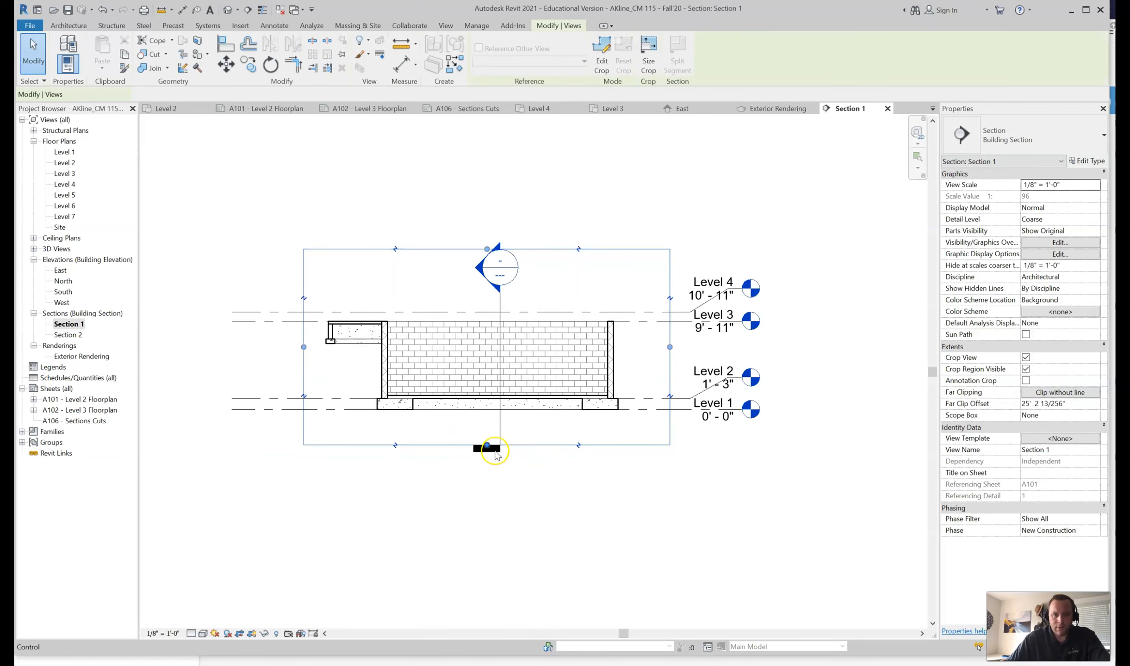
{"action": "left_click_drag", "start_coordinate": [487, 447], "coordinate": [487, 423]}
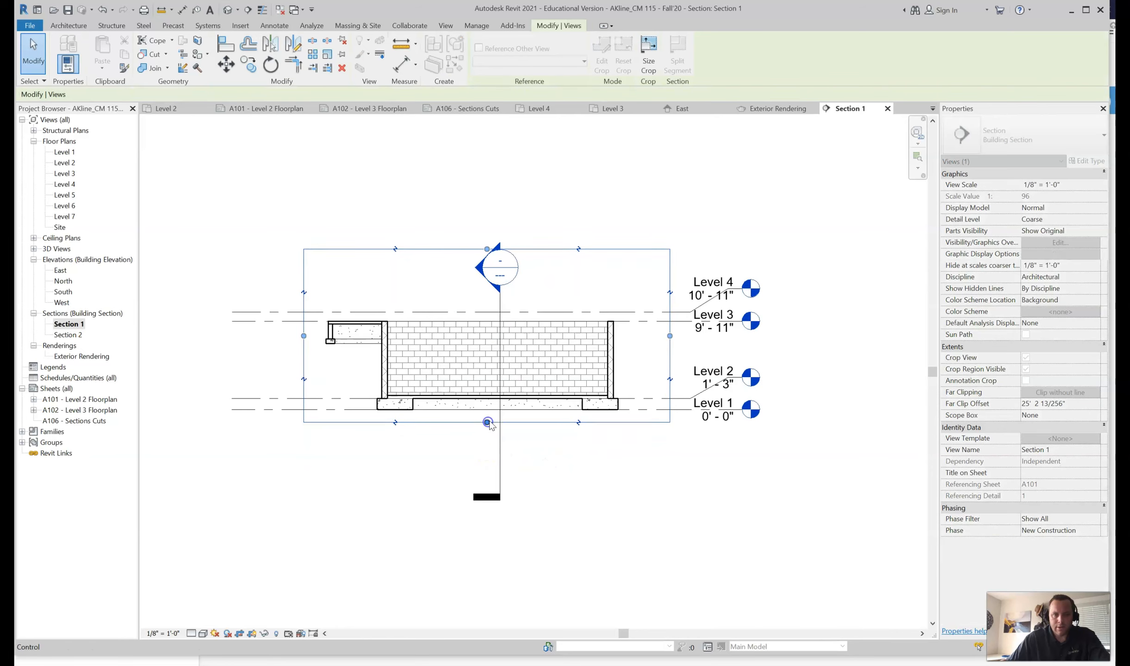
{"action": "left_click", "coordinate": [581, 221]}
- Open Section 2 and zoom in on it, then open sheet A106 - Sections Cuts
{"action": "double_click", "coordinate": [70, 334]}
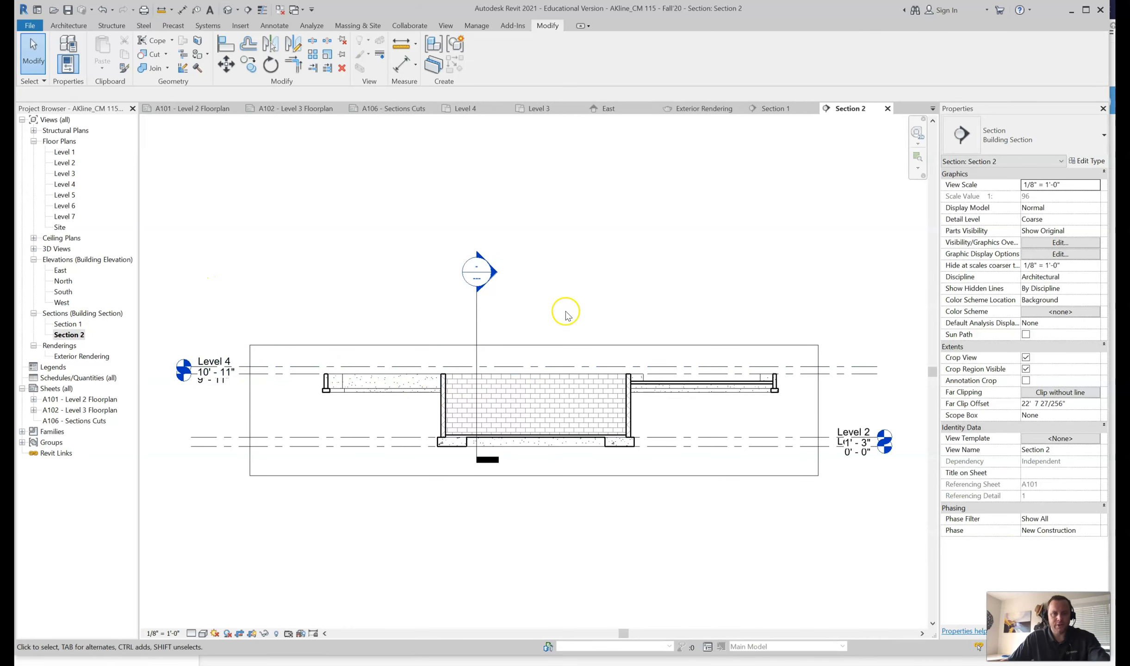
{"action": "scroll", "coordinate": [509, 269], "scroll_direction": "up", "scroll_amount": 3}
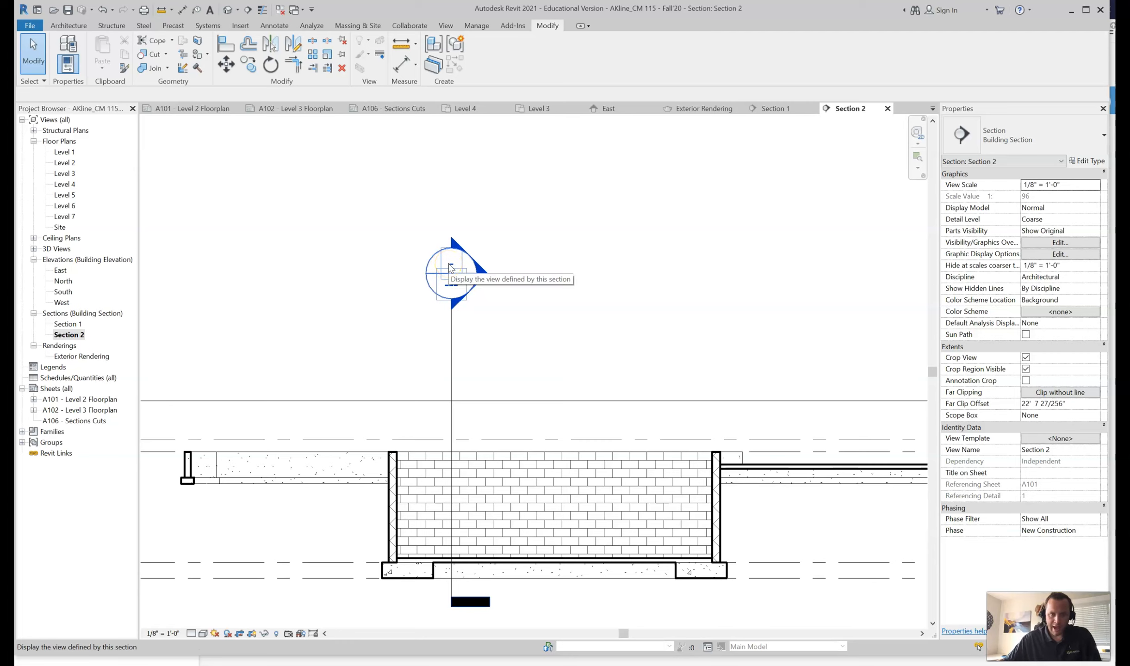
{"action": "left_click", "coordinate": [461, 284]}
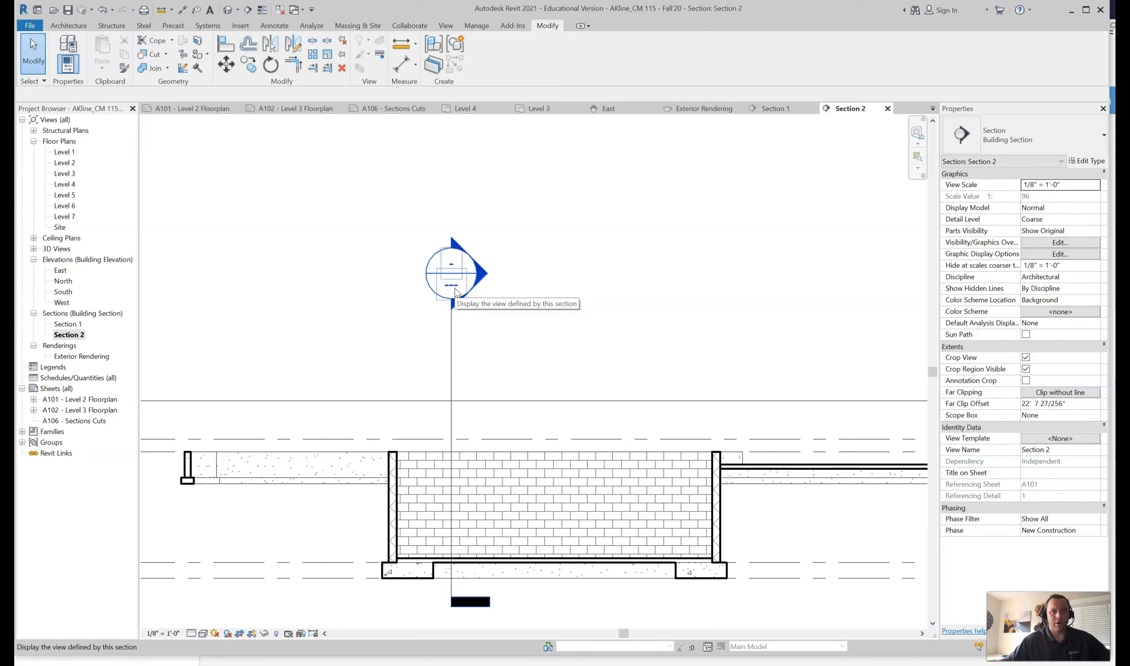
{"action": "left_click", "coordinate": [461, 283]}
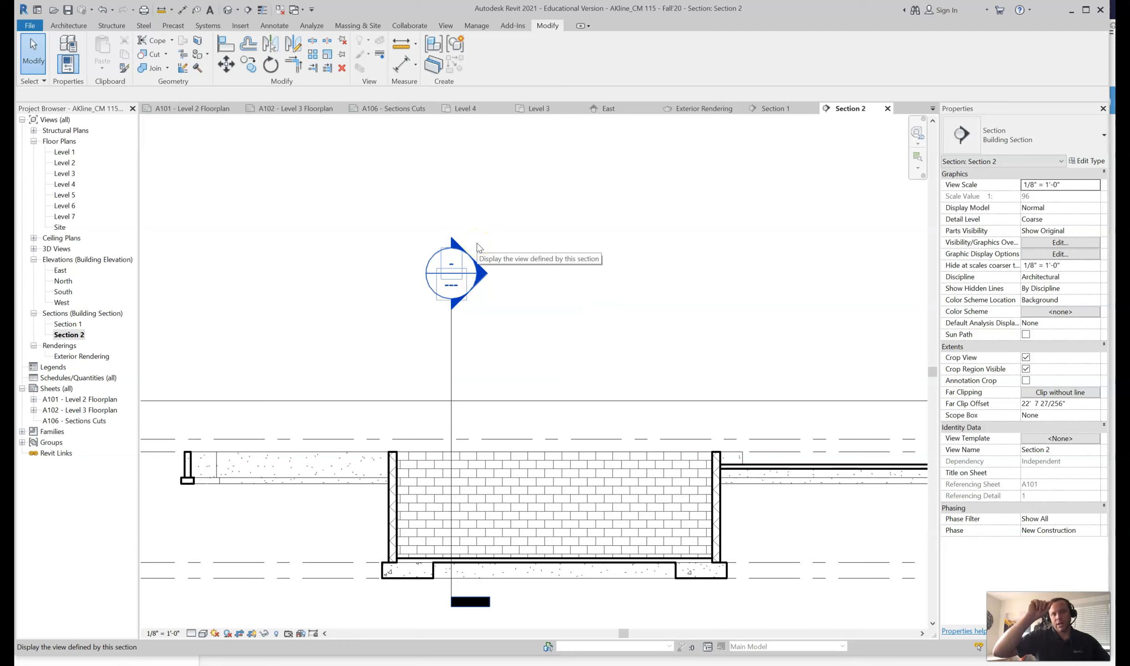
{"action": "left_click", "coordinate": [80, 302]}
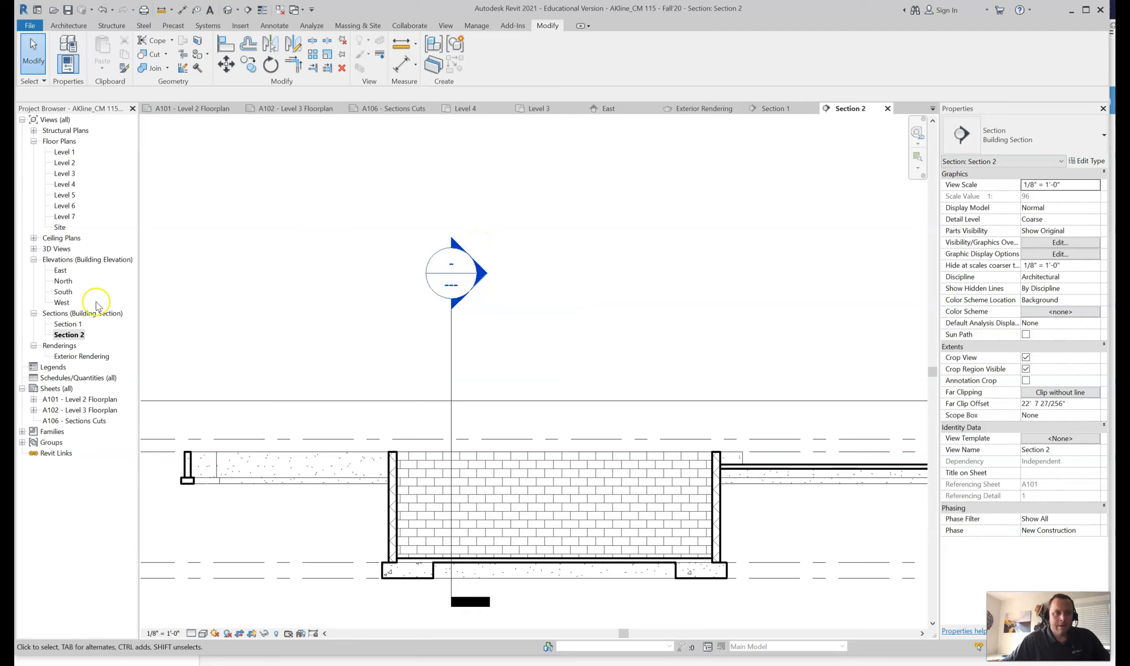
{"action": "double_click", "coordinate": [85, 422]}
- Place the Section 1 viewport on the left side of sheet A106
{"action": "left_click", "coordinate": [383, 335]}
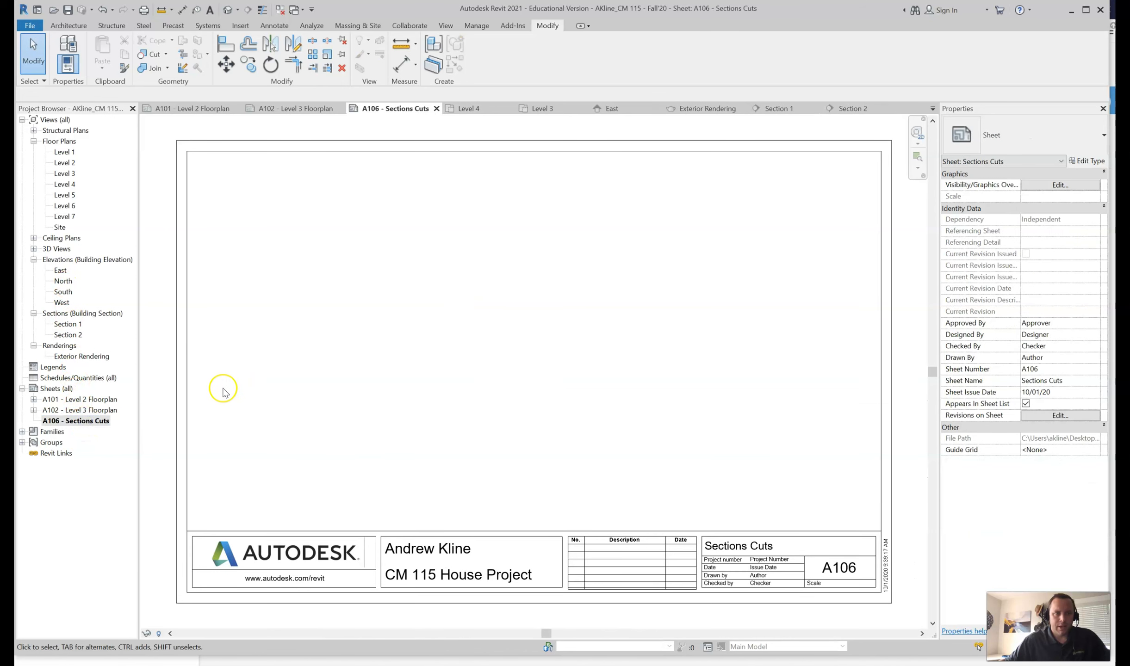
{"action": "left_click_drag", "start_coordinate": [72, 326], "coordinate": [172, 342]}
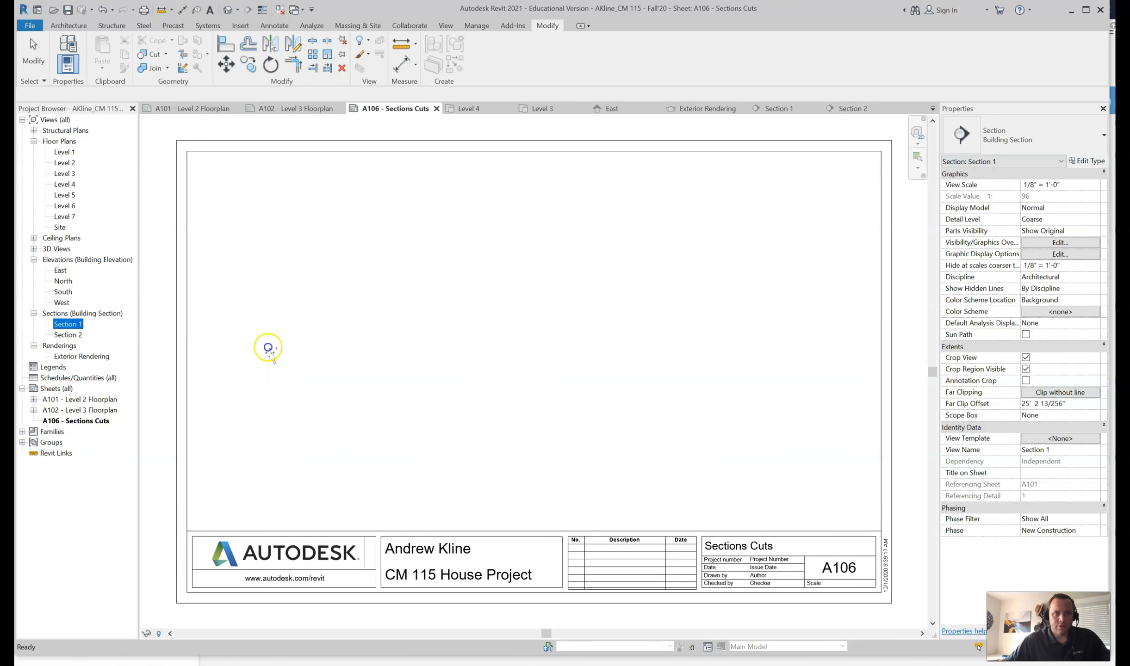
{"action": "left_click_drag", "start_coordinate": [286, 358], "coordinate": [287, 358]}
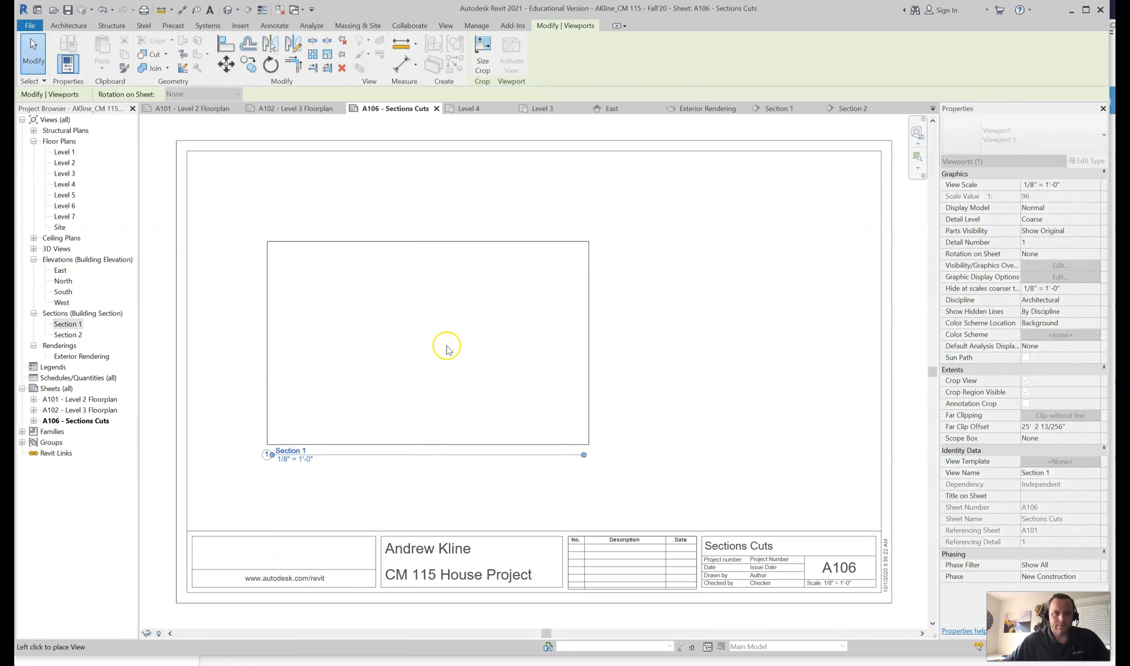
{"action": "left_click", "coordinate": [366, 365]}
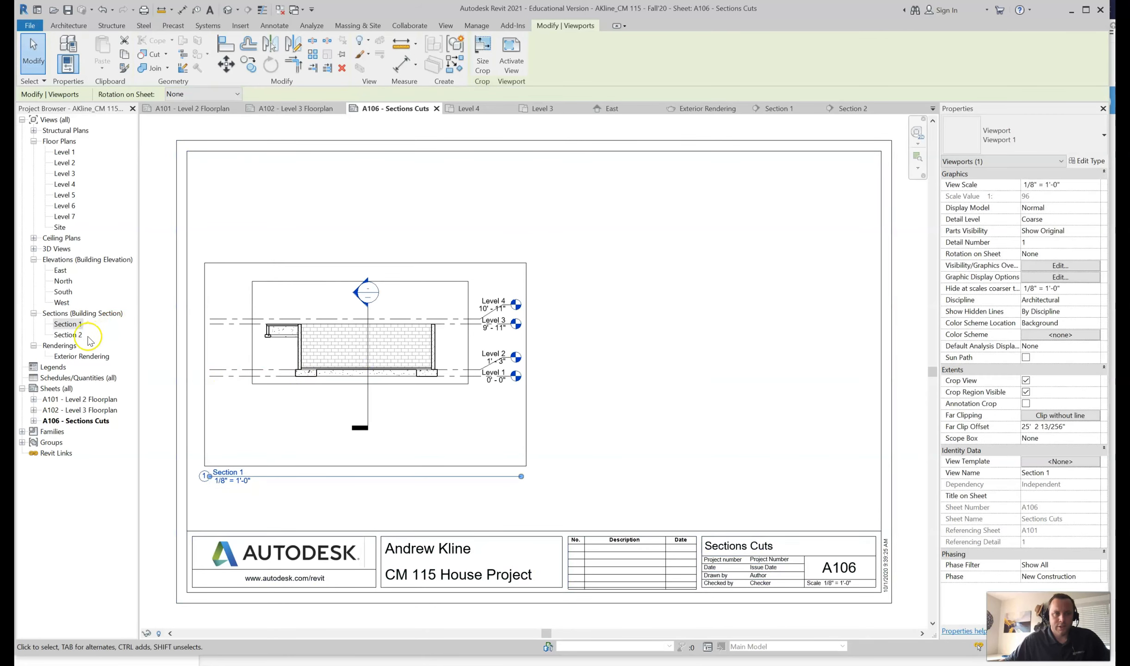
- Place Section 2 below Section 1, then move Section 1 toward the sheet top
{"action": "left_click_drag", "start_coordinate": [72, 338], "coordinate": [377, 342]}
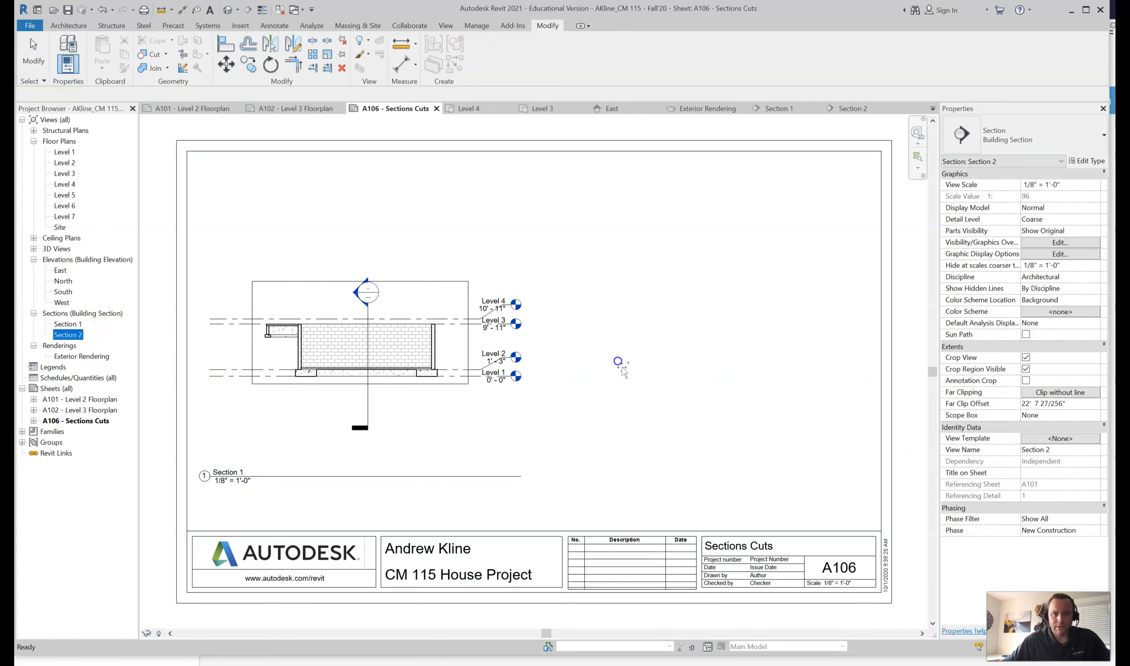
{"action": "left_click_drag", "start_coordinate": [632, 367], "coordinate": [626, 360]}
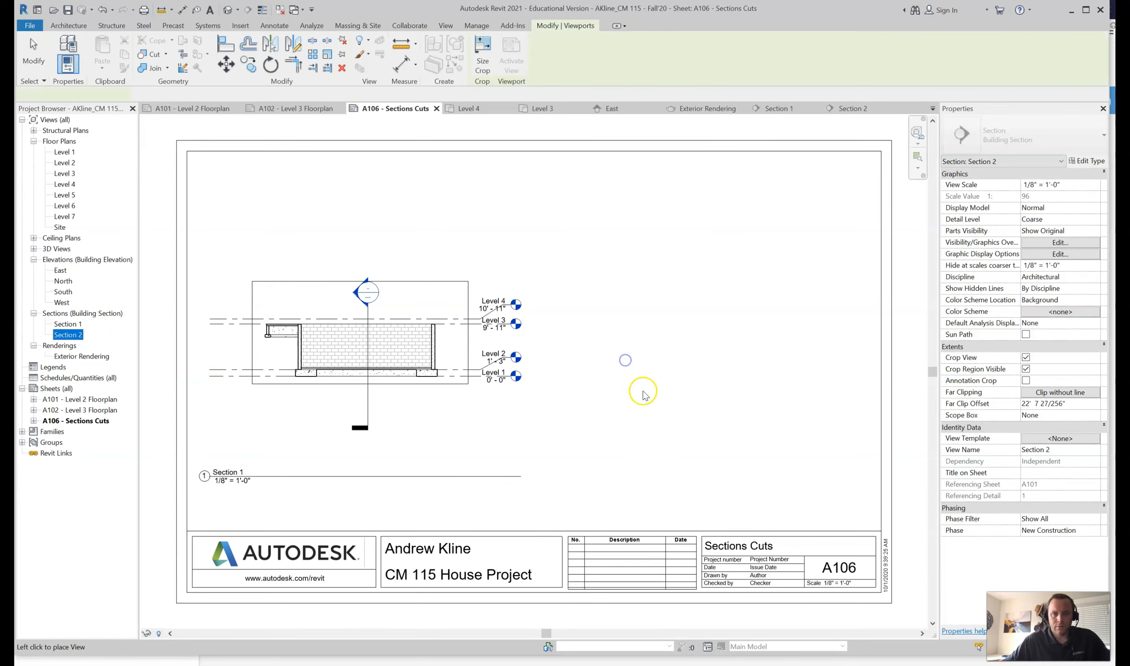
{"action": "left_click", "coordinate": [612, 373]}
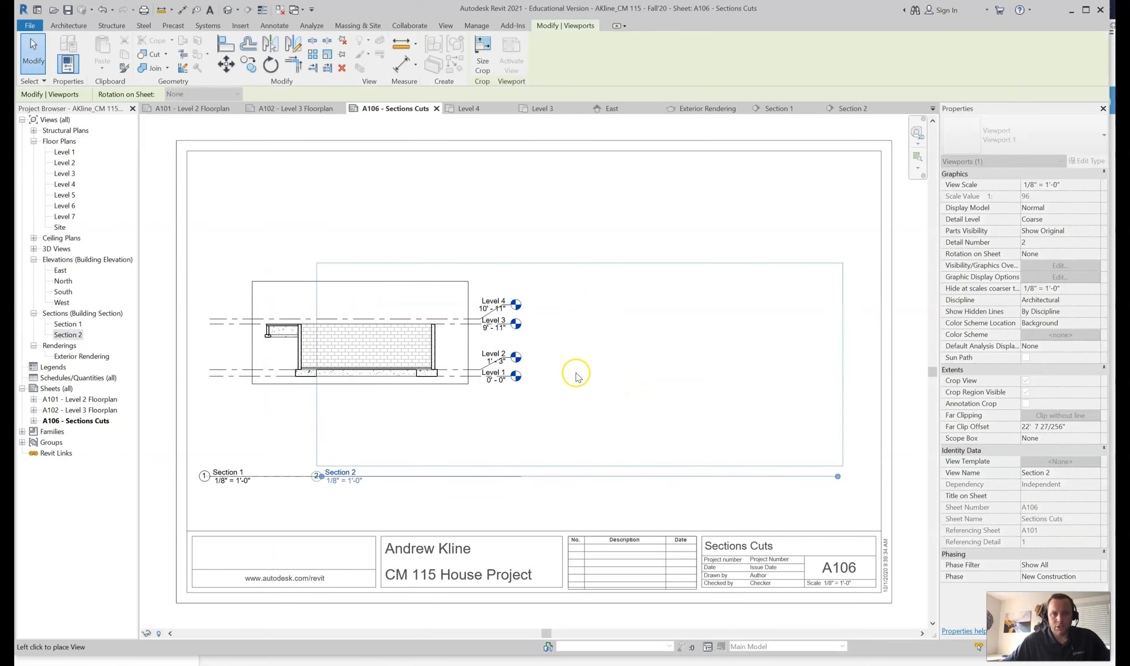
{"action": "left_click", "coordinate": [546, 410]}
{"action": "left_click", "coordinate": [265, 278]}
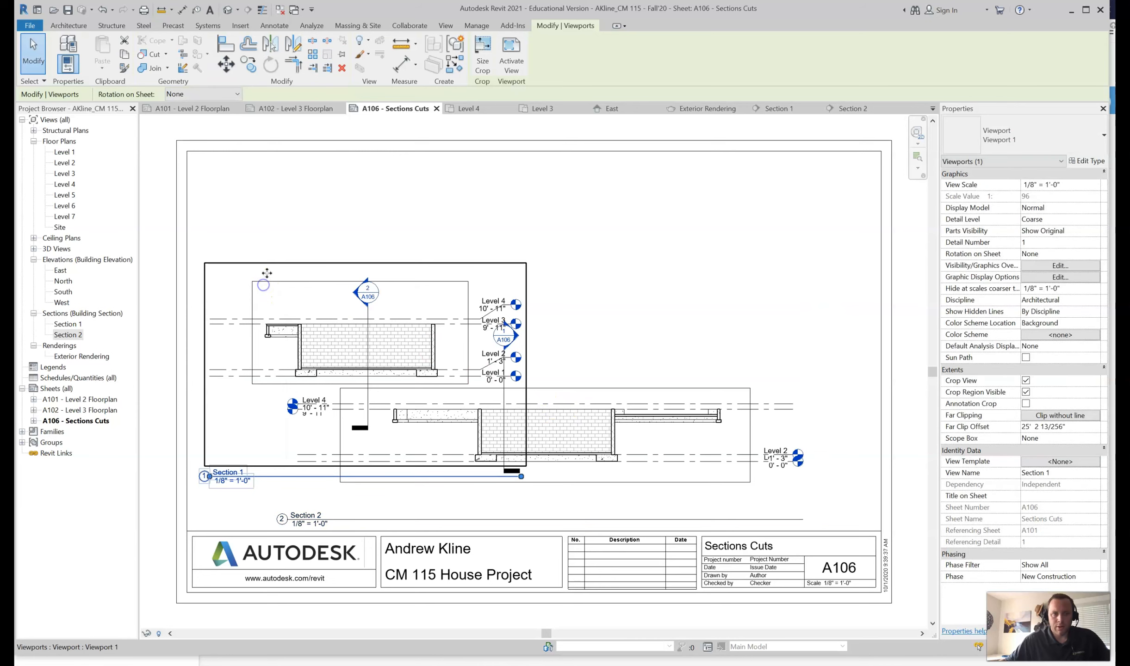
{"action": "left_click_drag", "start_coordinate": [268, 264], "coordinate": [438, 161]}
- Place the Section 1 viewport near the top of sheet A106
{"action": "left_click", "coordinate": [248, 250]}
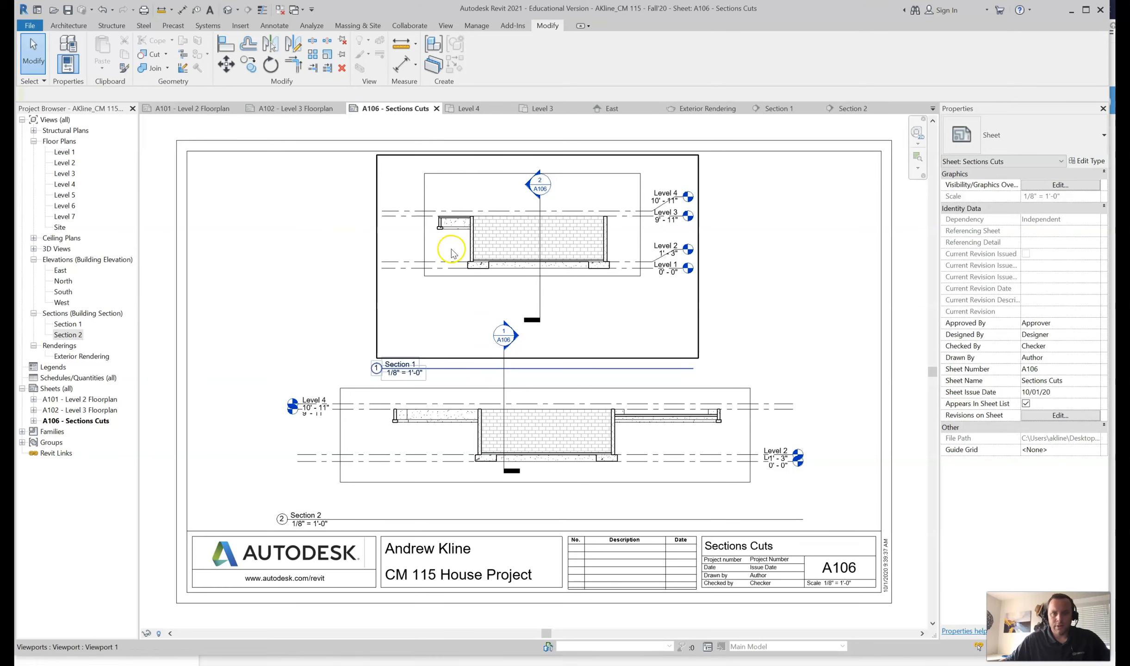
{"action": "left_click", "coordinate": [442, 368]}
{"action": "left_click_drag", "start_coordinate": [446, 349], "coordinate": [458, 293]}
{"action": "left_click", "coordinate": [280, 259]}
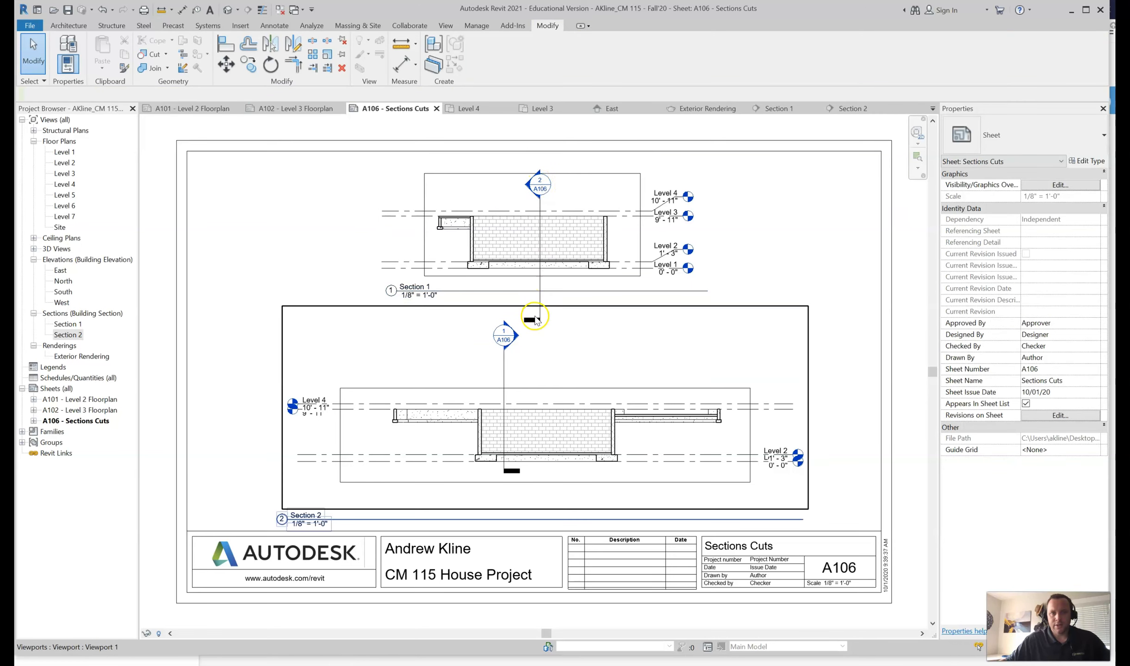
{"action": "left_click", "coordinate": [543, 181]}
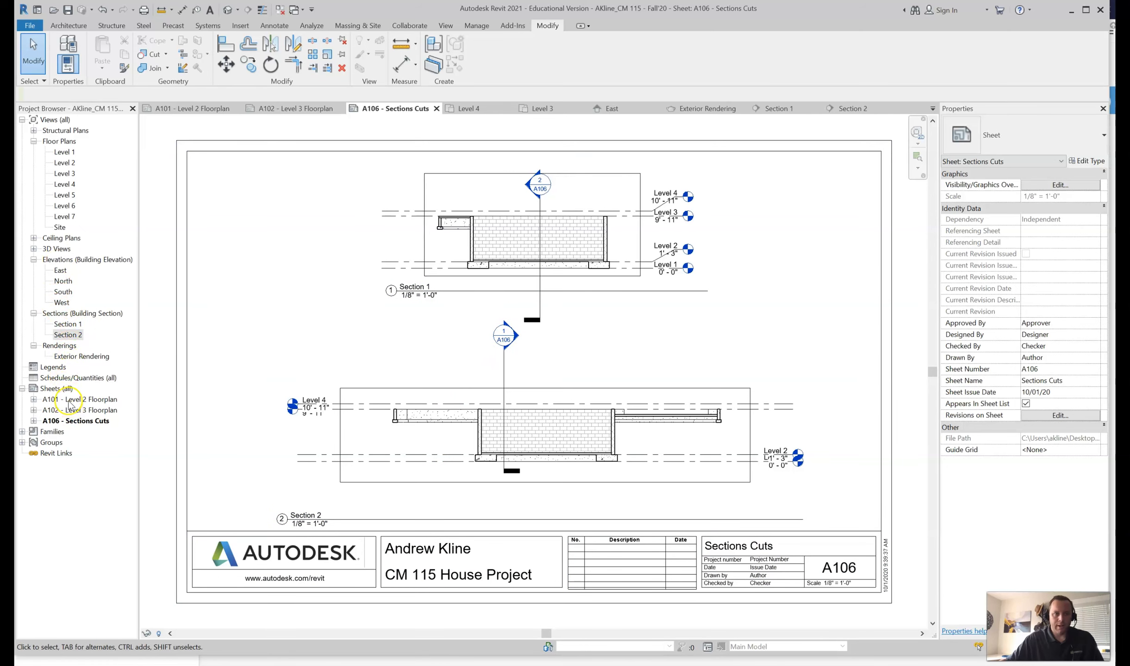
- Shift the Section 2 viewport and then the Section 1 viewport to the left
{"action": "left_click", "coordinate": [352, 423]}
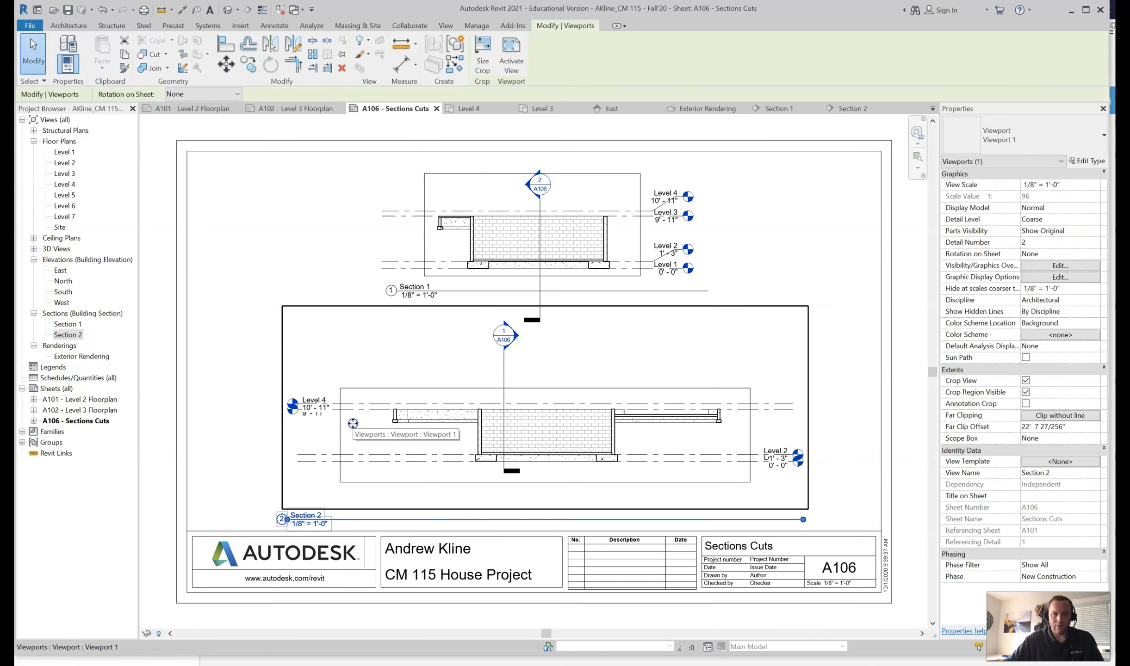
{"action": "left_click_drag", "start_coordinate": [340, 432], "coordinate": [274, 433]}
{"action": "left_click", "coordinate": [444, 254]}
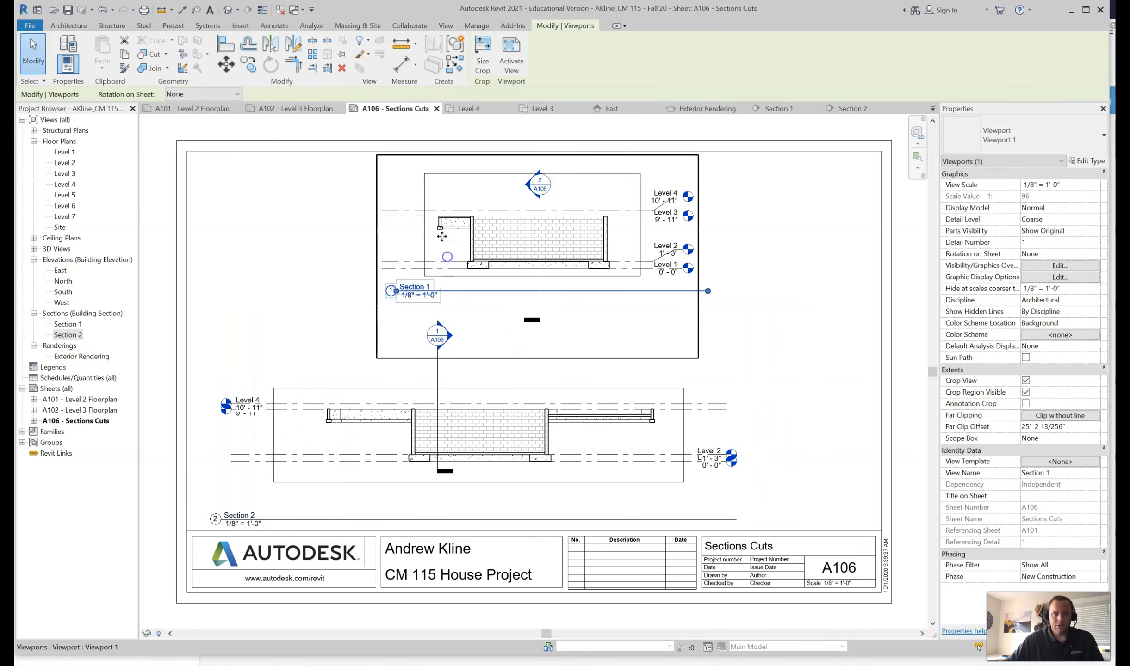
{"action": "left_click_drag", "start_coordinate": [425, 222], "coordinate": [271, 216]}
{"action": "left_click_drag", "start_coordinate": [463, 221], "coordinate": [463, 221]}
{"action": "left_click", "coordinate": [669, 234]}
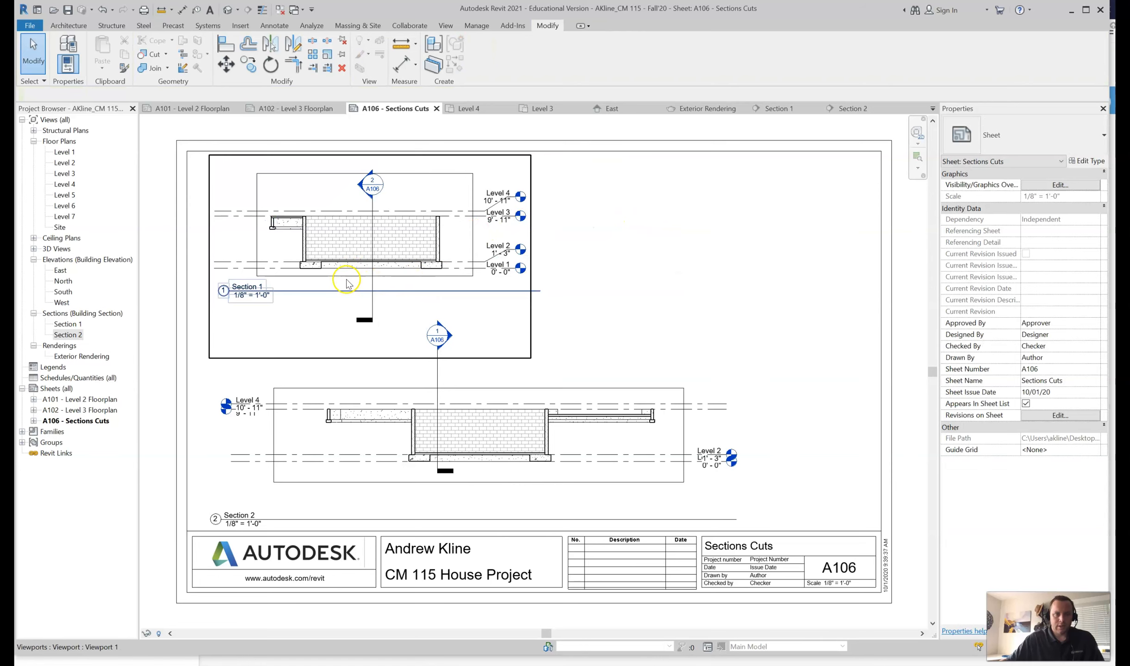
- Nudge the Section 1 viewport right so it sits centred above Section 2
{"action": "mouse_move", "coordinate": [530, 229]}
{"action": "left_mouse_down"}
{"action": "mouse_move", "coordinate": [574, 233]}
{"action": "mouse_move", "coordinate": [521, 227]}
{"action": "left_mouse_up"}
{"action": "left_click", "coordinate": [597, 209]}
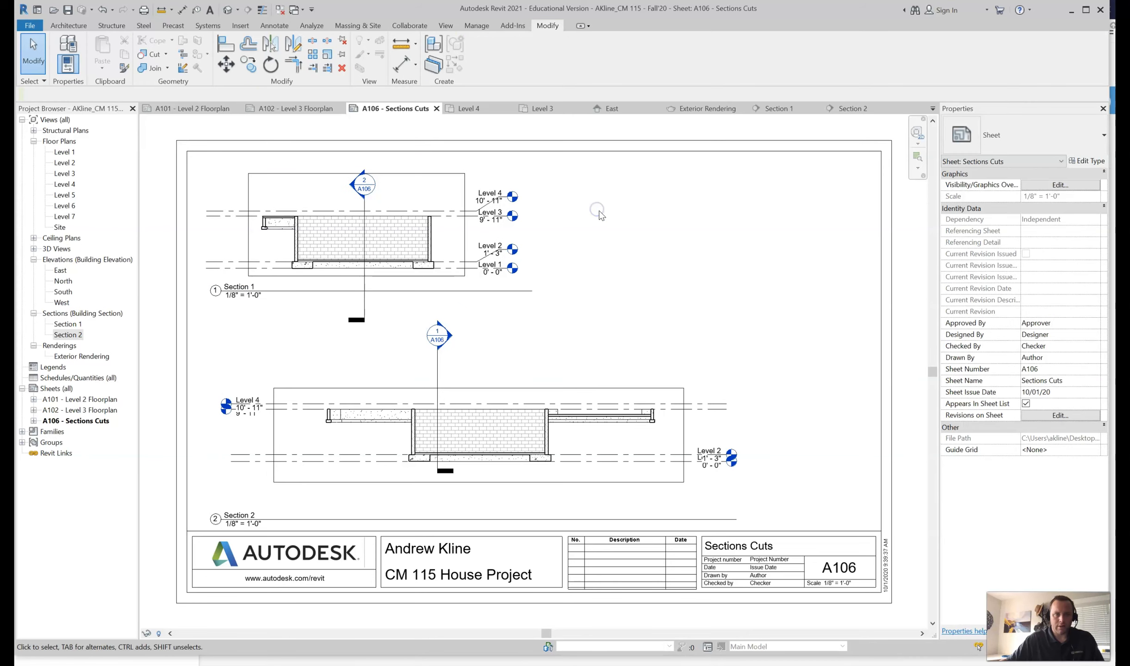
{"action": "left_click", "coordinate": [648, 224]}
{"action": "left_click", "coordinate": [419, 231]}
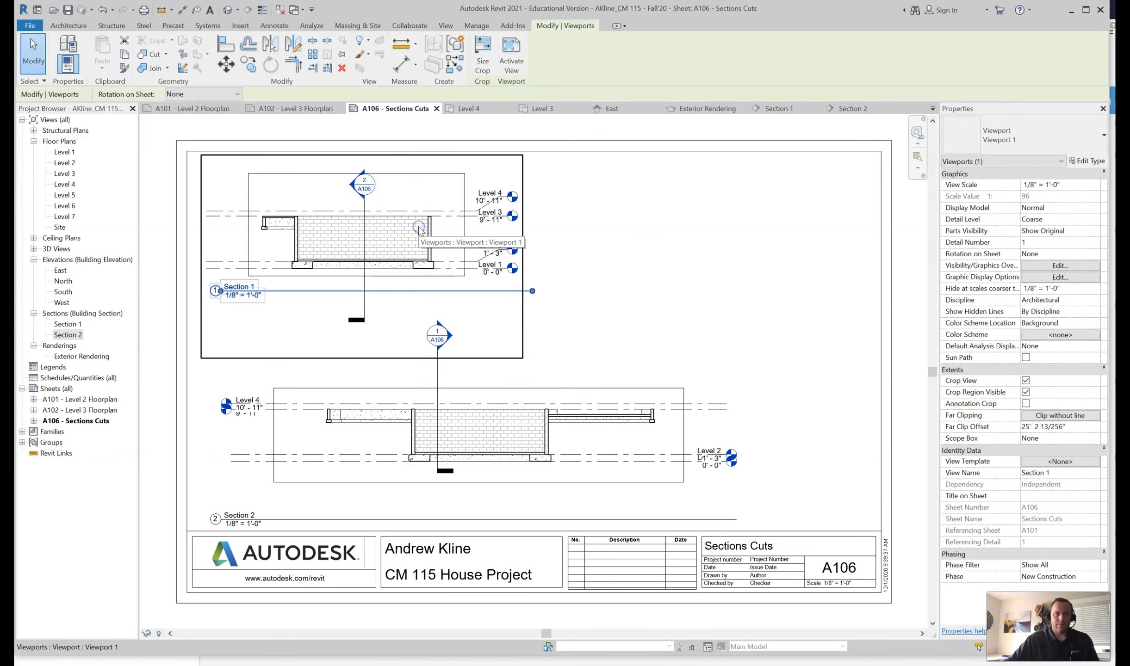
{"action": "left_click_drag", "start_coordinate": [450, 179], "coordinate": [544, 180]}
{"action": "left_click", "coordinate": [660, 207]}
- Slide the Section 1 title left to shorten its title line
{"action": "left_click", "coordinate": [518, 295]}
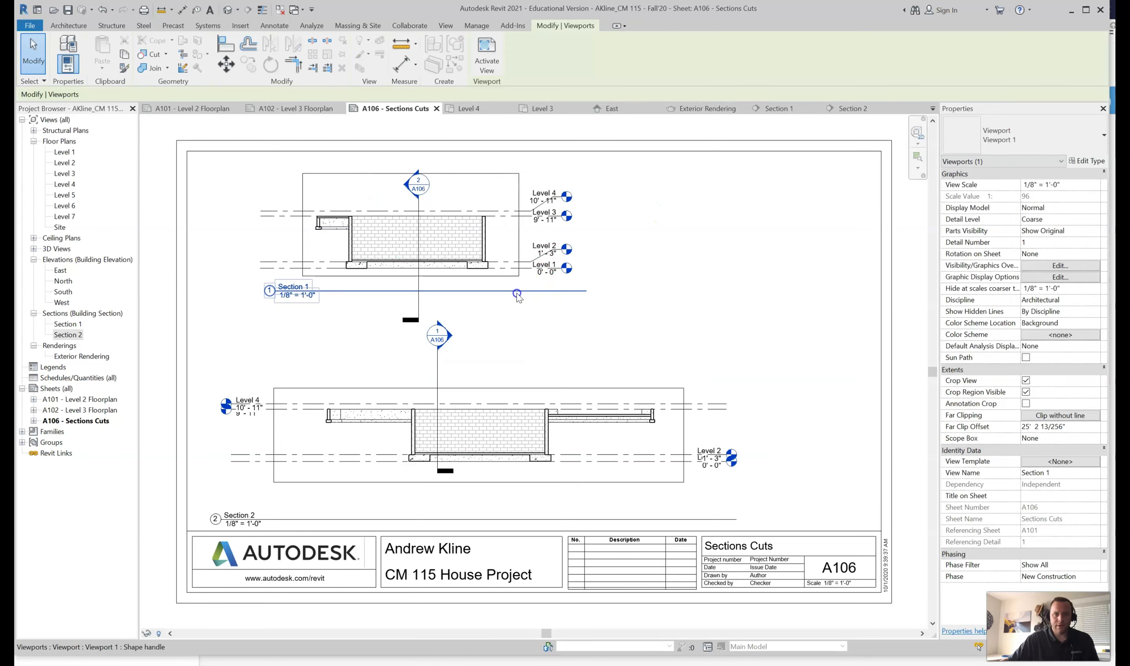
{"action": "left_click_drag", "start_coordinate": [345, 293], "coordinate": [300, 291]}
{"action": "left_click", "coordinate": [643, 252]}
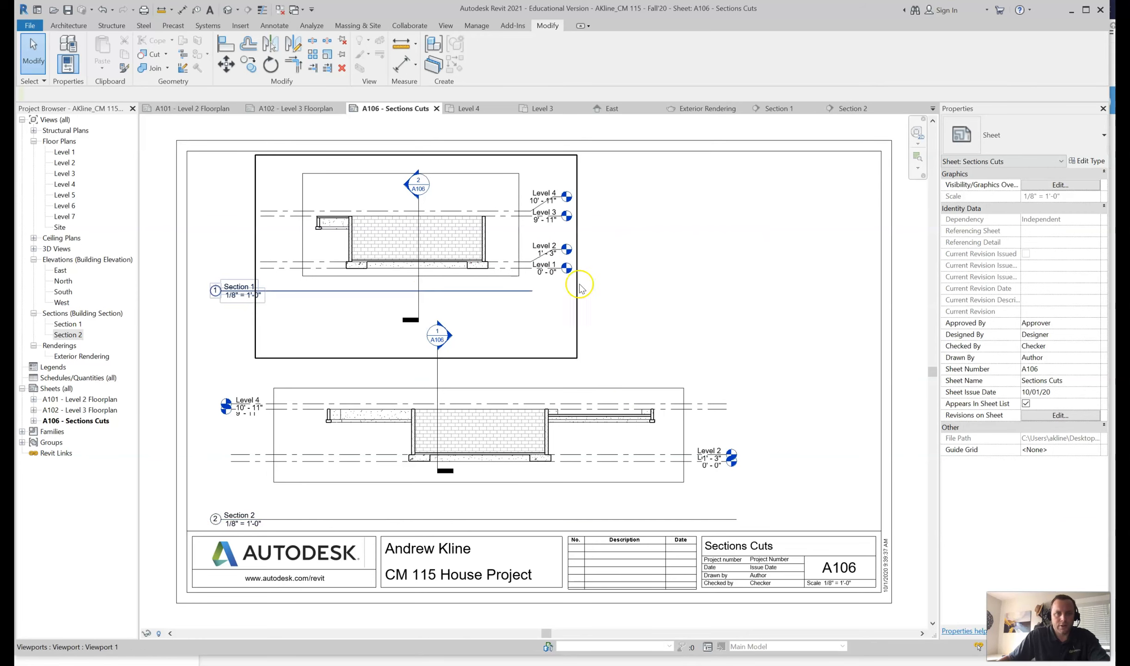
- In the Level 2 floor plan, pull Section 1's head and tail in toward the building
{"action": "double_click", "coordinate": [65, 400]}
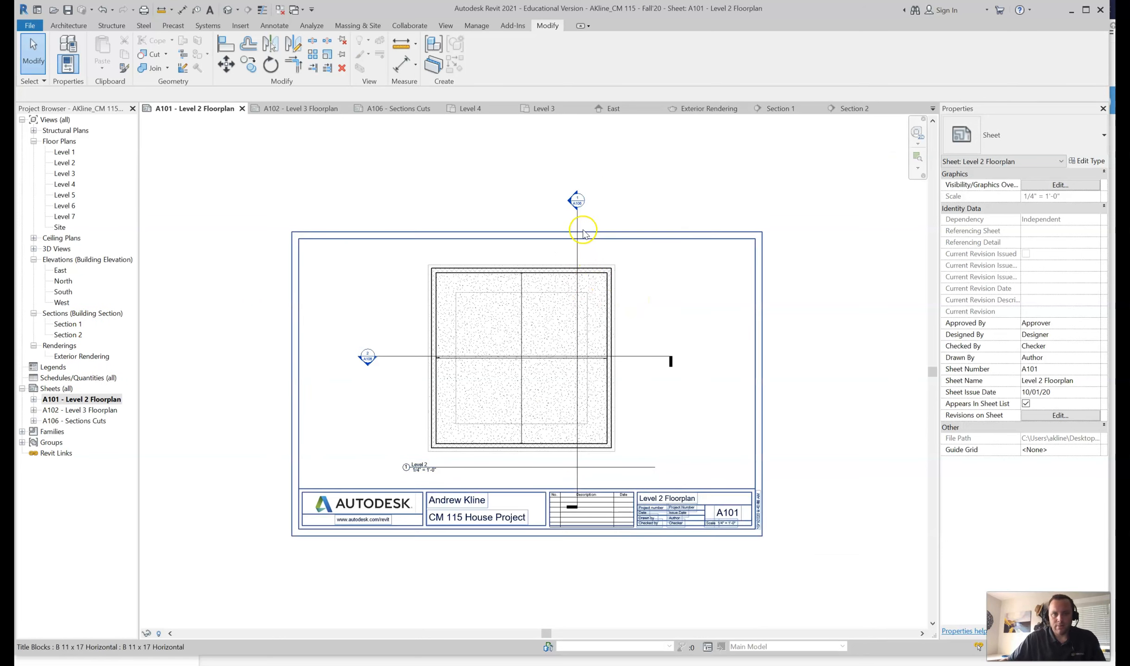
{"action": "double_click", "coordinate": [65, 164]}
{"action": "scroll", "coordinate": [453, 248], "scroll_direction": "up", "scroll_amount": 2}
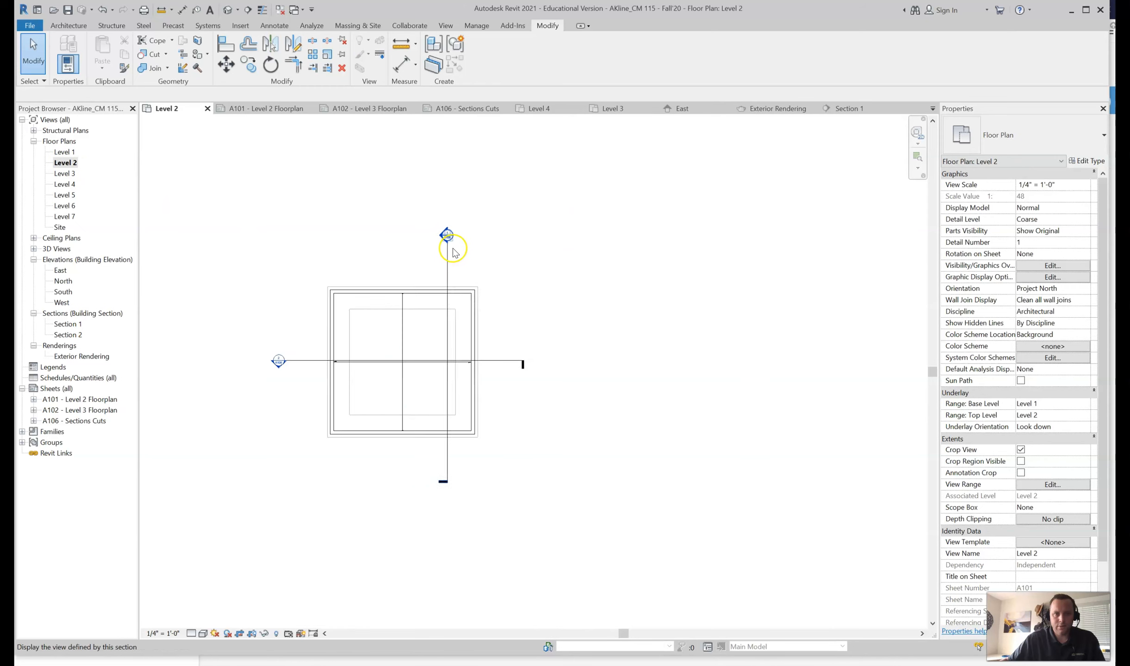
{"action": "left_click", "coordinate": [439, 270]}
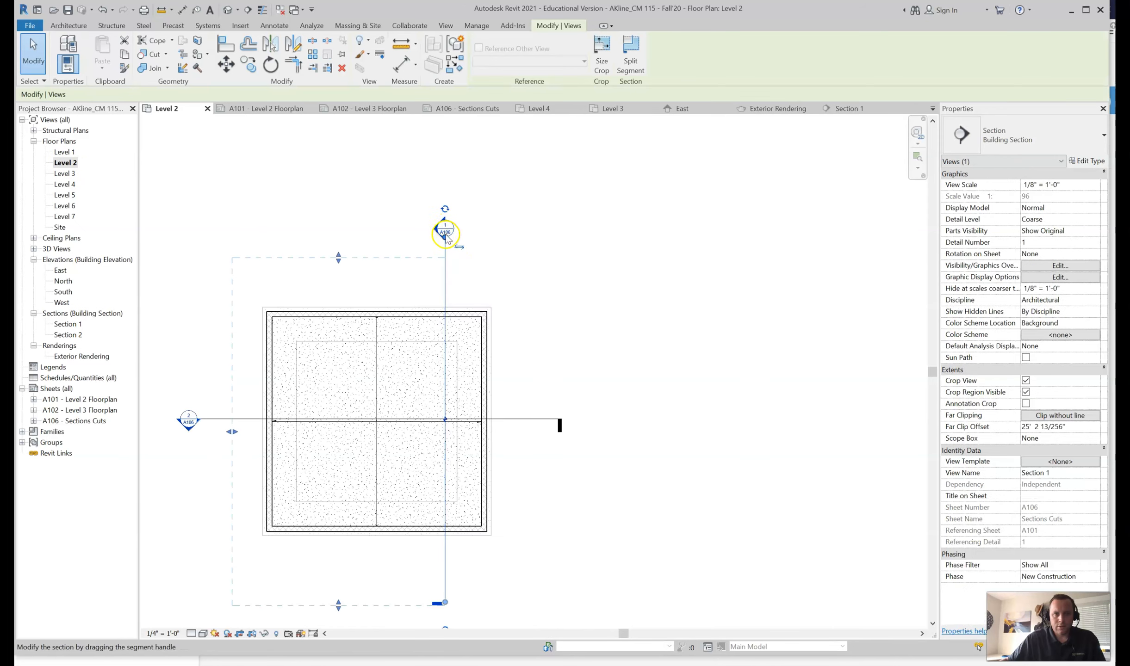
{"action": "left_click_drag", "start_coordinate": [445, 235], "coordinate": [445, 295]}
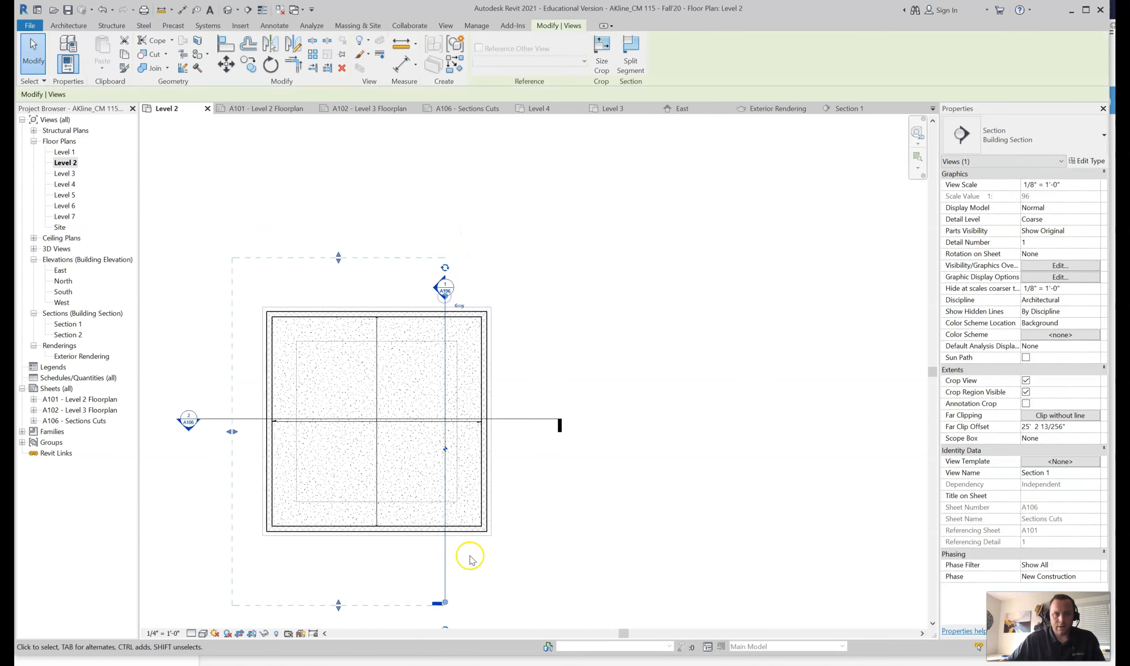
{"action": "left_click_drag", "start_coordinate": [445, 603], "coordinate": [445, 546]}
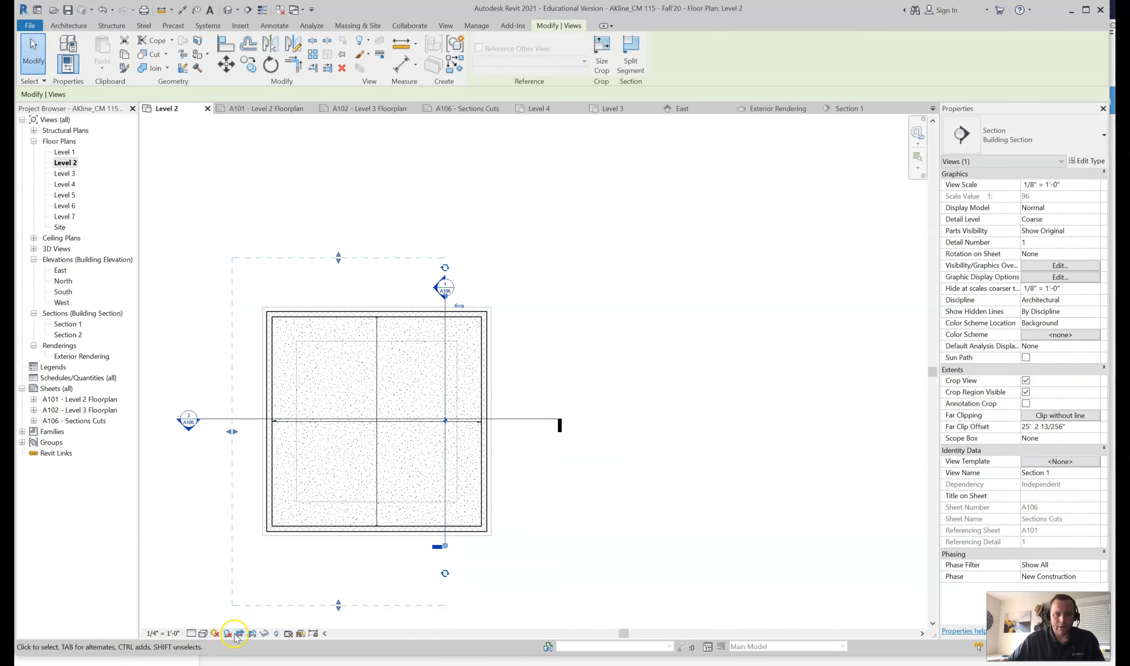
- Show the crop region and pull both ends of Section 2 closer to the building
{"action": "left_click", "coordinate": [252, 635]}
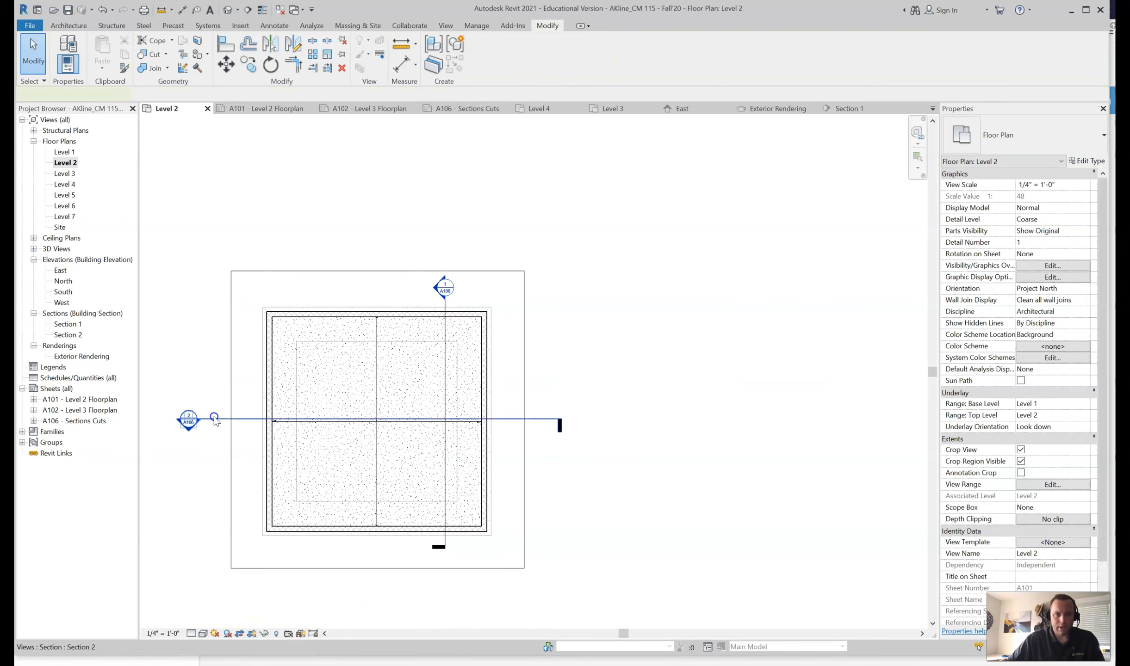
{"action": "left_click", "coordinate": [214, 419]}
{"action": "left_click_drag", "start_coordinate": [197, 419], "coordinate": [259, 419]}
{"action": "left_click_drag", "start_coordinate": [558, 420], "coordinate": [507, 428]}
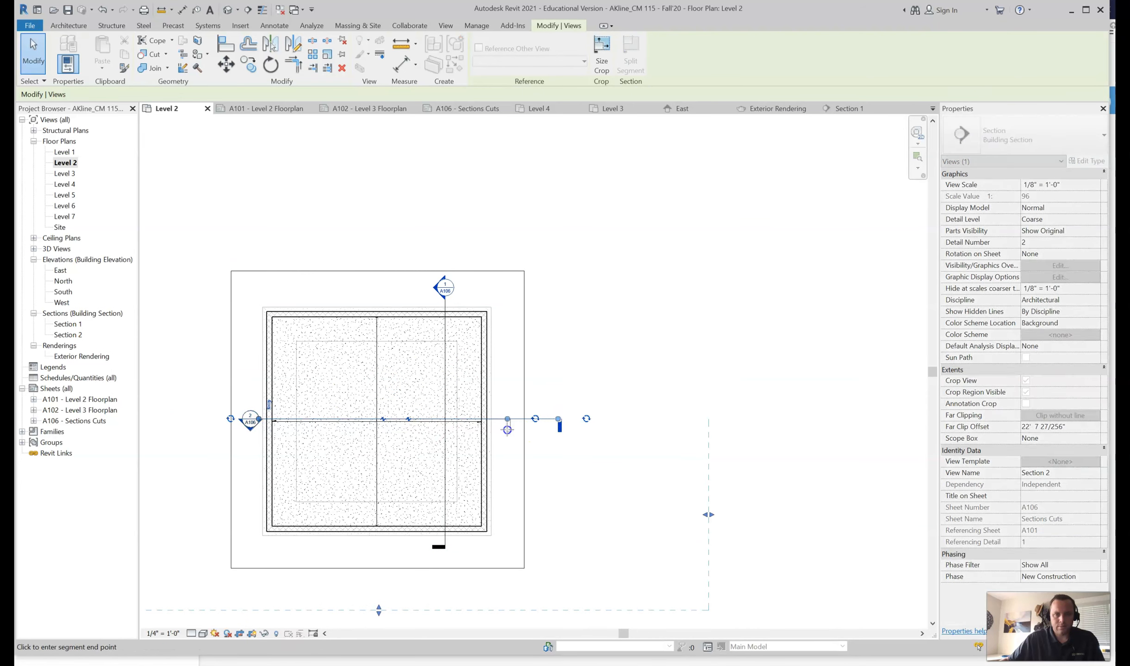
{"action": "left_click", "coordinate": [72, 412]}
- Cancel the sheet rename, view sheet A101, then open sheet A102 - Level 3 Floorplan
{"action": "key", "text": "F2"}
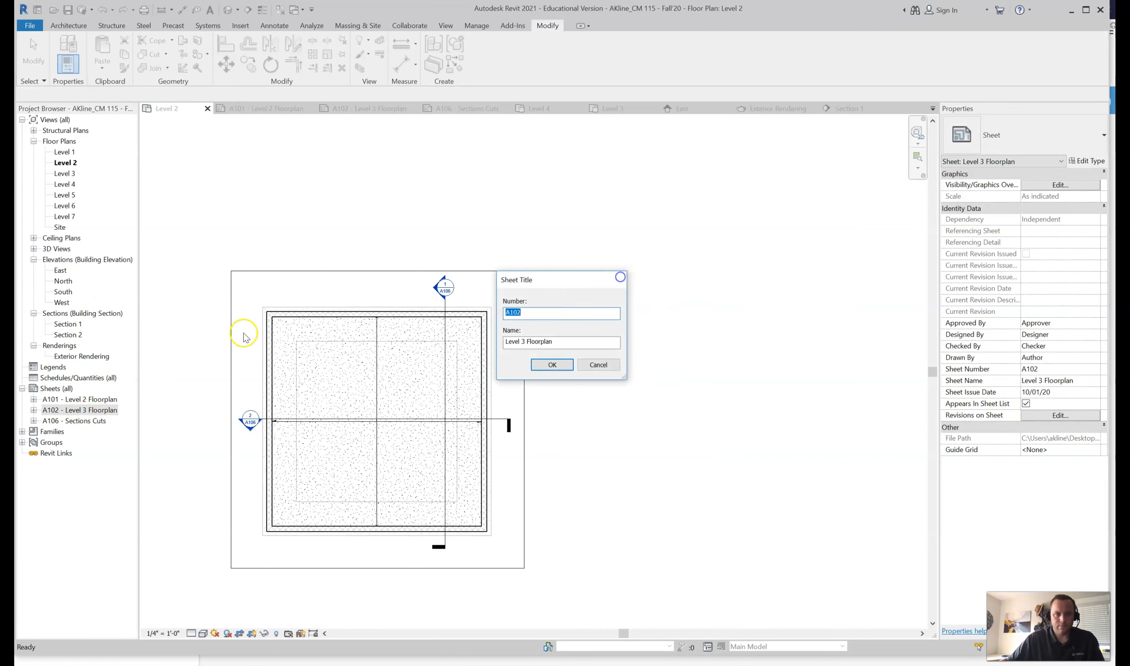
{"action": "key", "text": "Escape"}
{"action": "left_click", "coordinate": [101, 400]}
{"action": "double_click", "coordinate": [101, 401]}
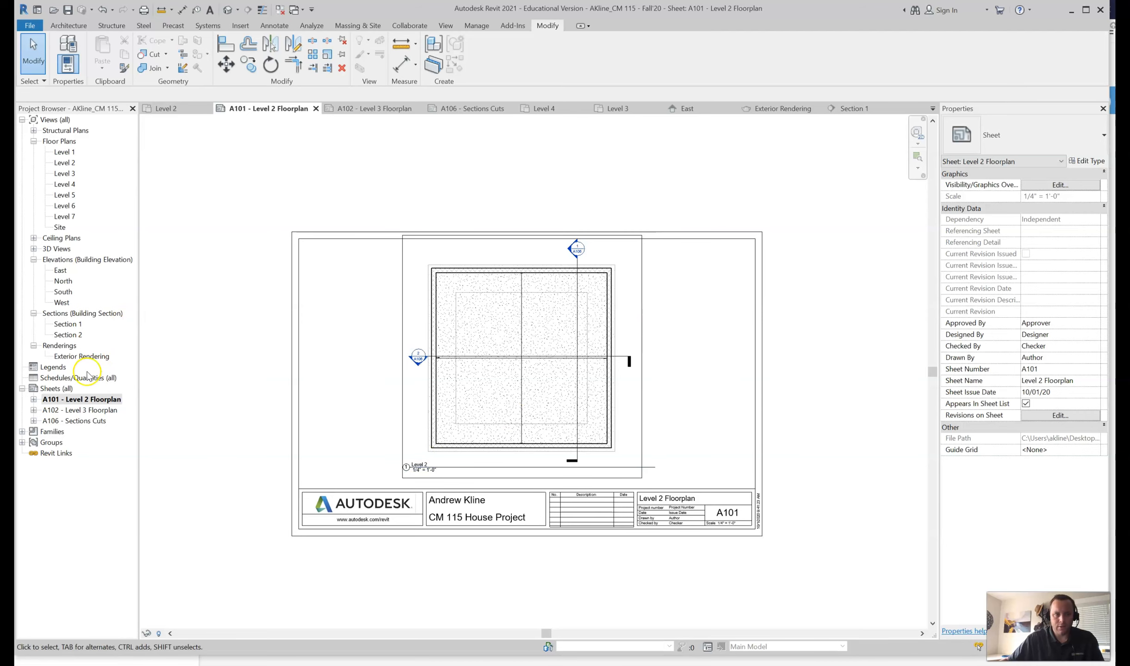
{"action": "double_click", "coordinate": [63, 410]}
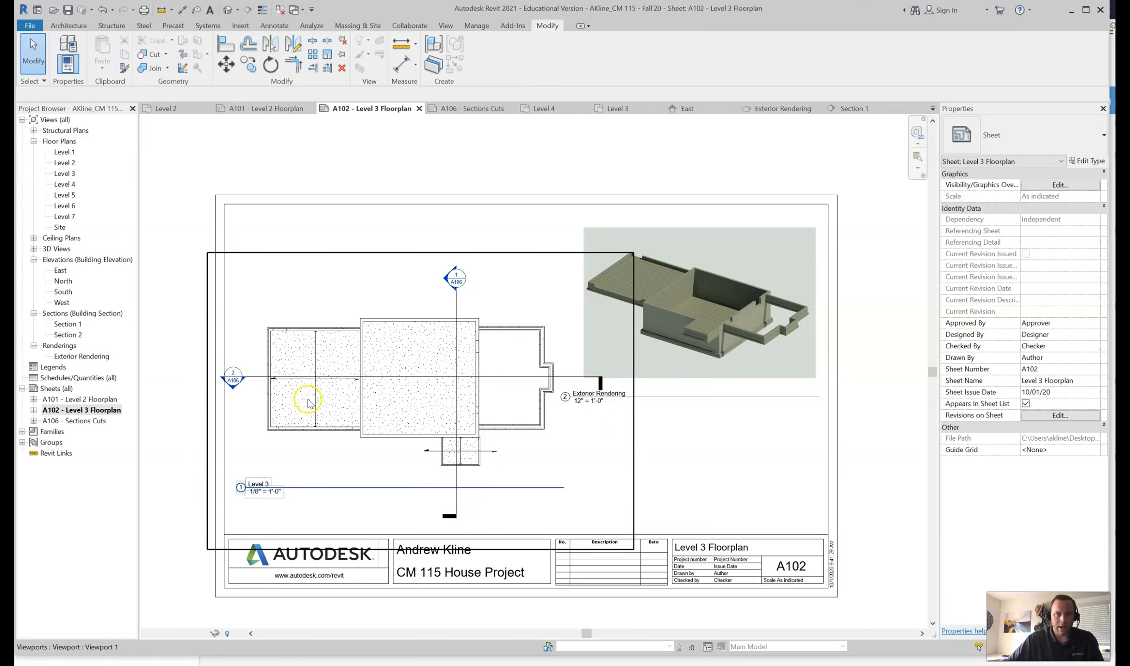
{"action": "left_click", "coordinate": [64, 174]}
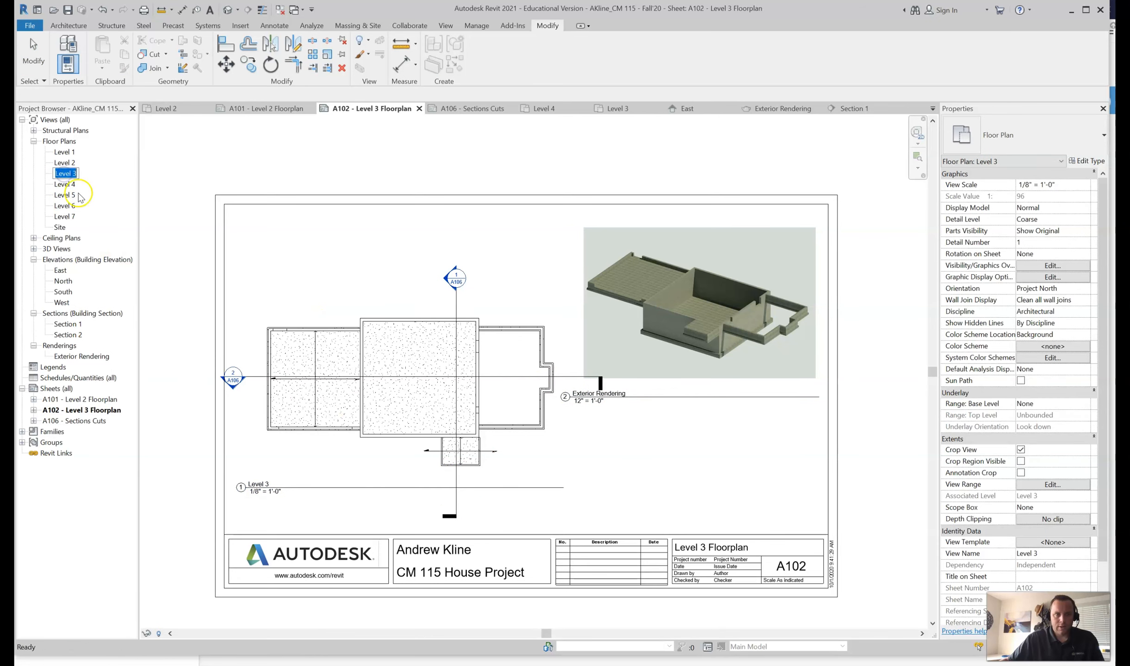
- Open the Level 3 plan and pull both Section 1 end grips toward the building
{"action": "double_click", "coordinate": [70, 174]}
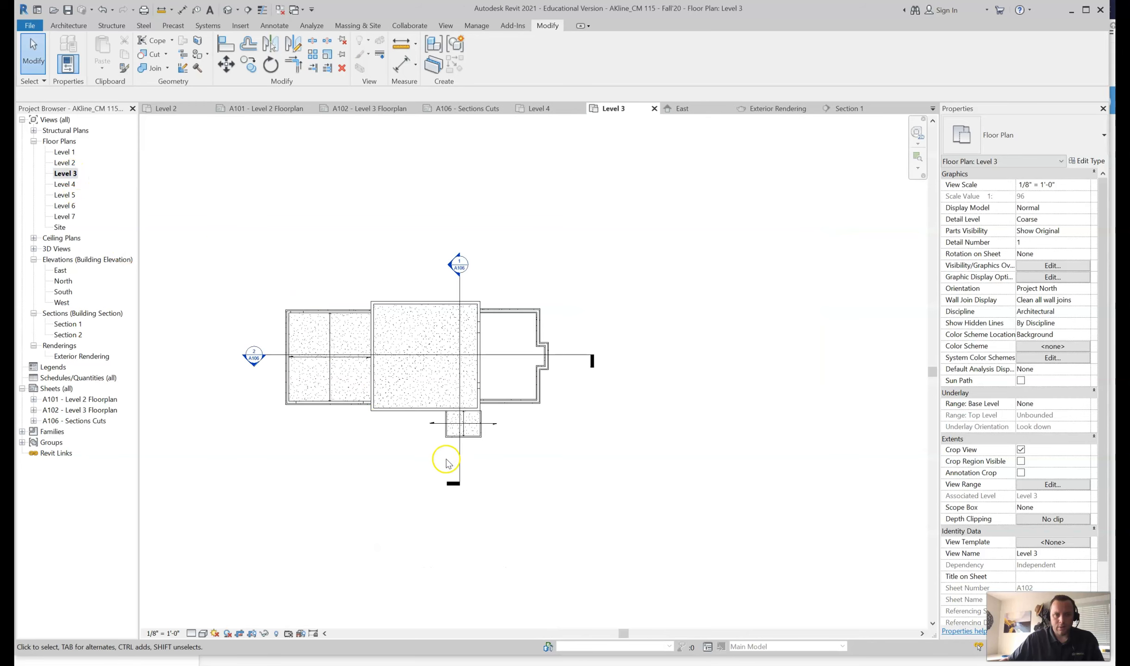
{"action": "left_click", "coordinate": [460, 476]}
{"action": "left_click", "coordinate": [459, 483]}
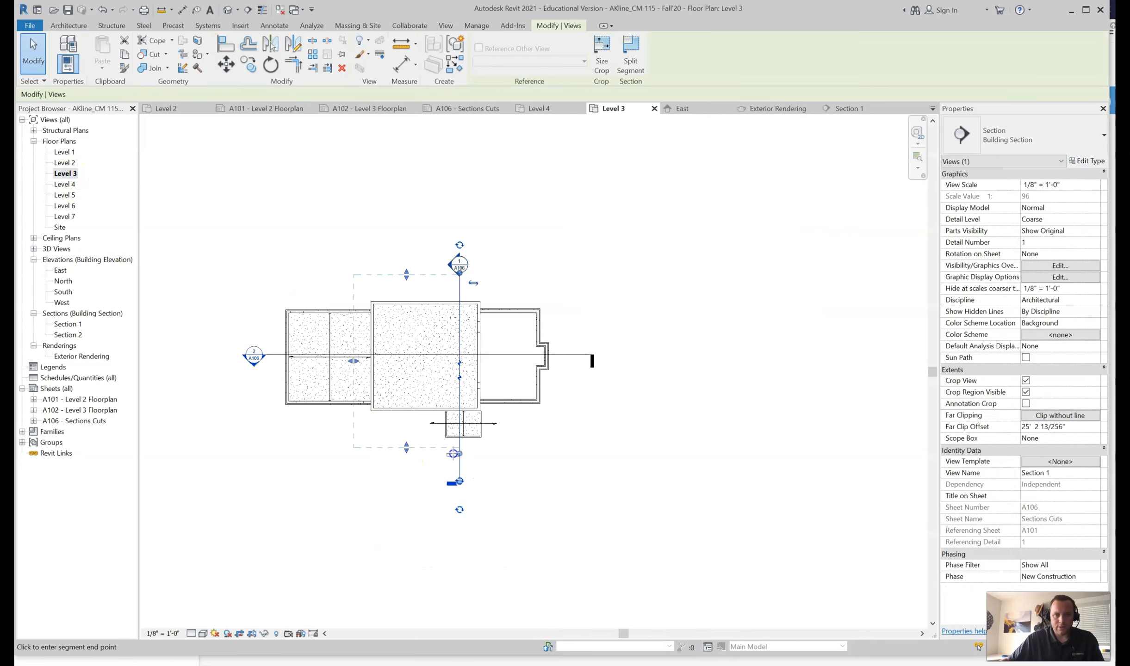
{"action": "left_click_drag", "start_coordinate": [455, 444], "coordinate": [455, 442]}
{"action": "left_click_drag", "start_coordinate": [459, 273], "coordinate": [459, 283]}
- Pull both Section 2 end grips in toward the building and deselect it
{"action": "left_click", "coordinate": [571, 357]}
{"action": "left_click", "coordinate": [592, 356]}
{"action": "left_click_drag", "start_coordinate": [564, 355], "coordinate": [558, 355]}
{"action": "left_click_drag", "start_coordinate": [263, 355], "coordinate": [271, 356]}
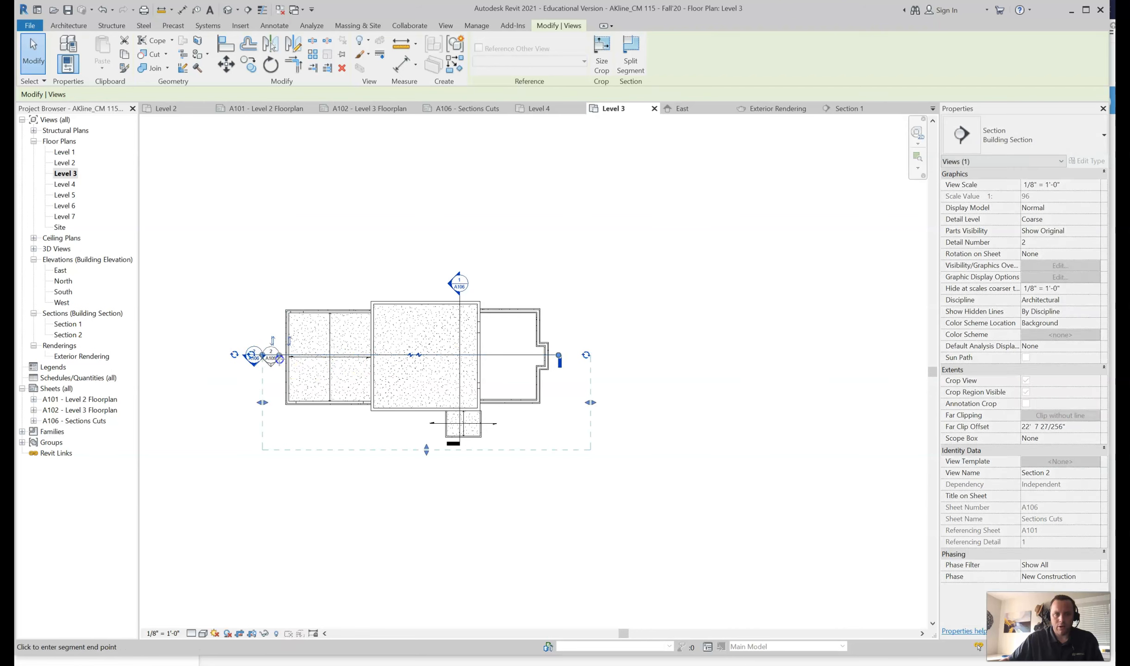
{"action": "left_click", "coordinate": [222, 267]}
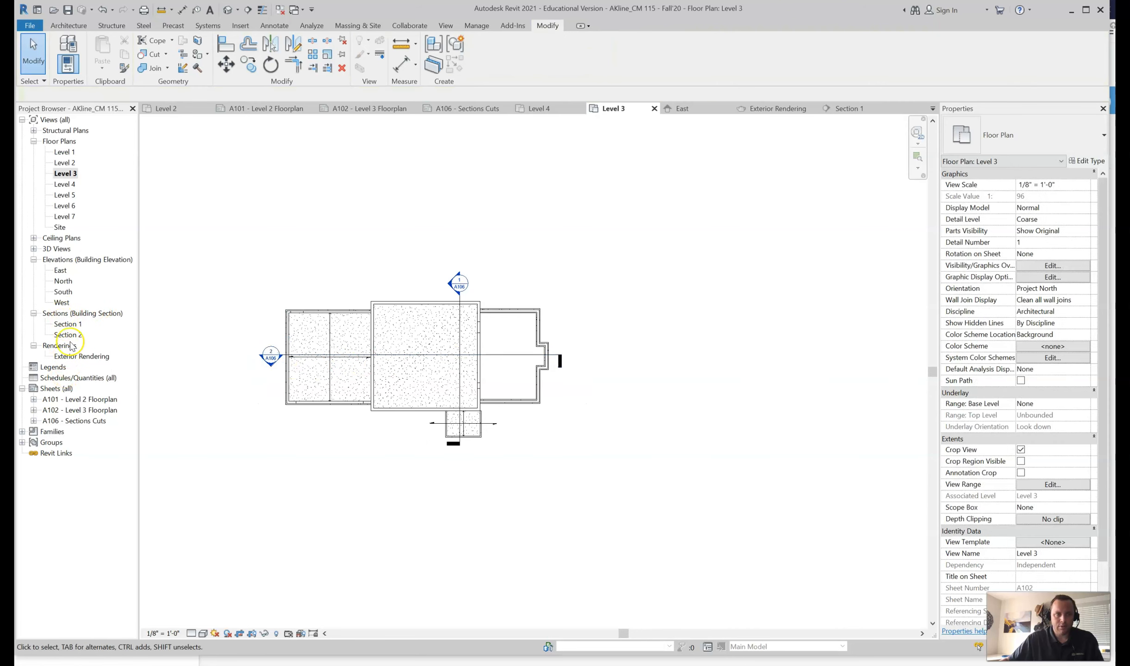
- Open sheet A101 - Level 2 Floorplan and zoom in on its section tags referencing A106
{"action": "double_click", "coordinate": [88, 399]}
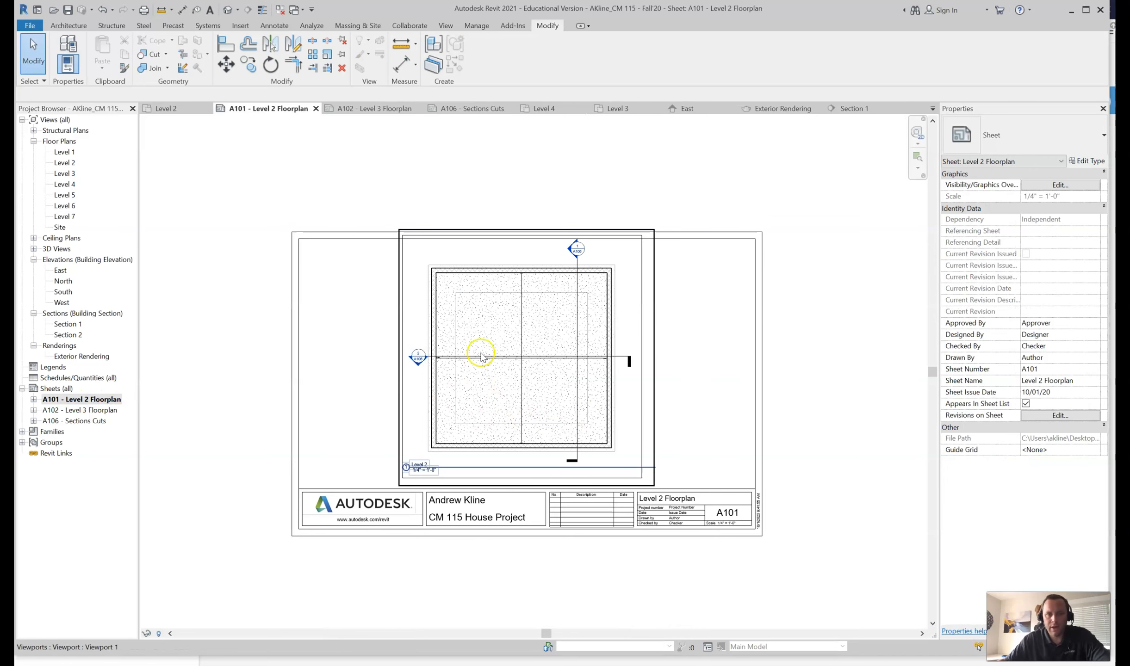
{"action": "scroll", "coordinate": [460, 363], "scroll_direction": "up", "scroll_amount": 2}
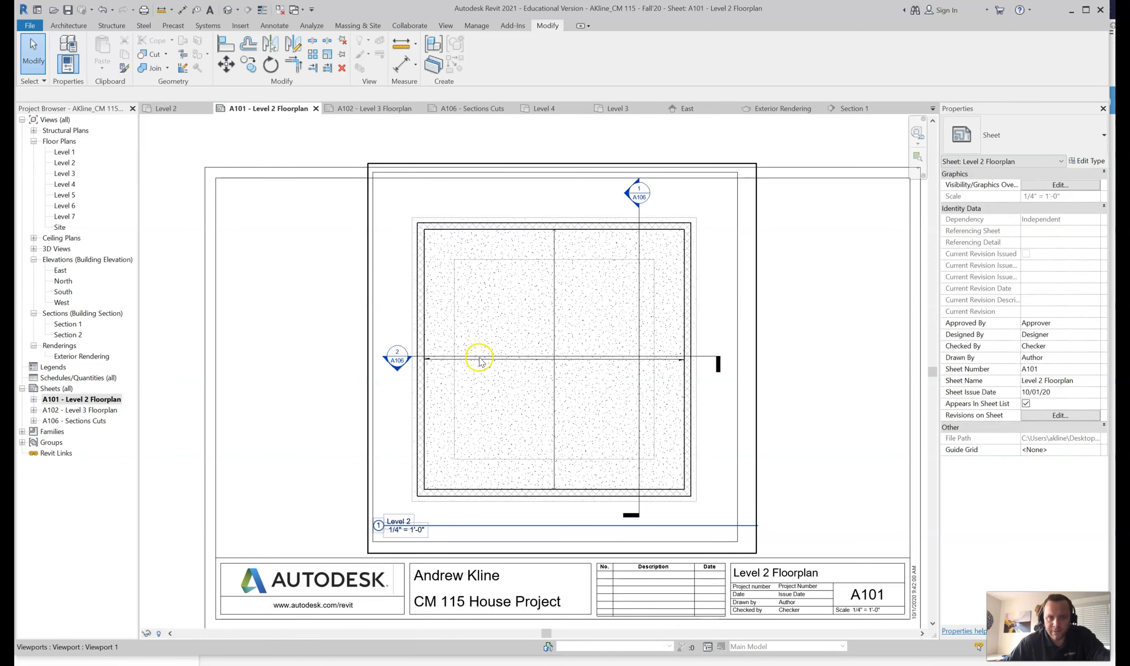
{"action": "scroll", "coordinate": [646, 194], "scroll_direction": "up", "scroll_amount": 2}
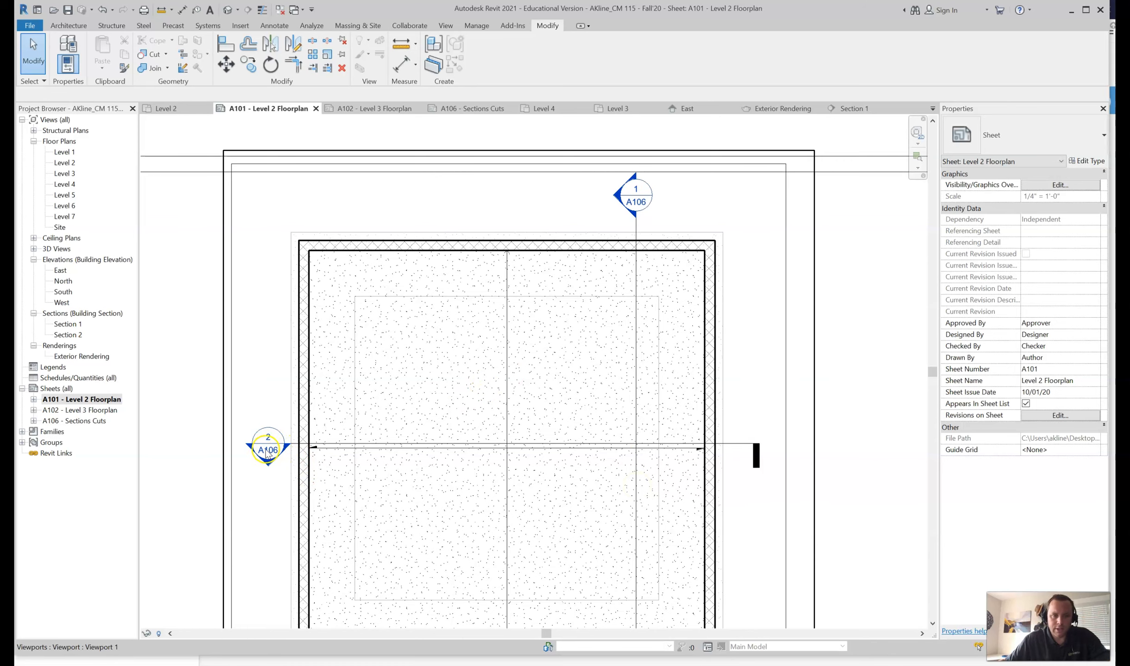
- Open sheet A106 - Sections Cuts, zoom around the section views, then select sheet A101
{"action": "double_click", "coordinate": [88, 422]}
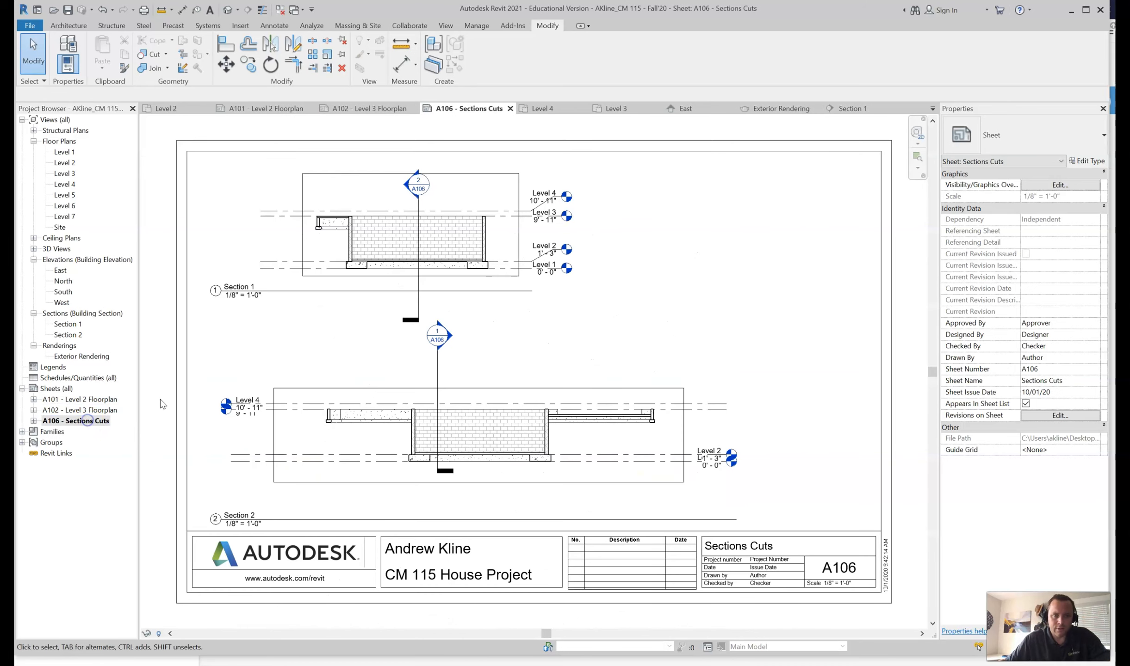
{"action": "scroll", "coordinate": [376, 259], "scroll_direction": "up", "scroll_amount": 2}
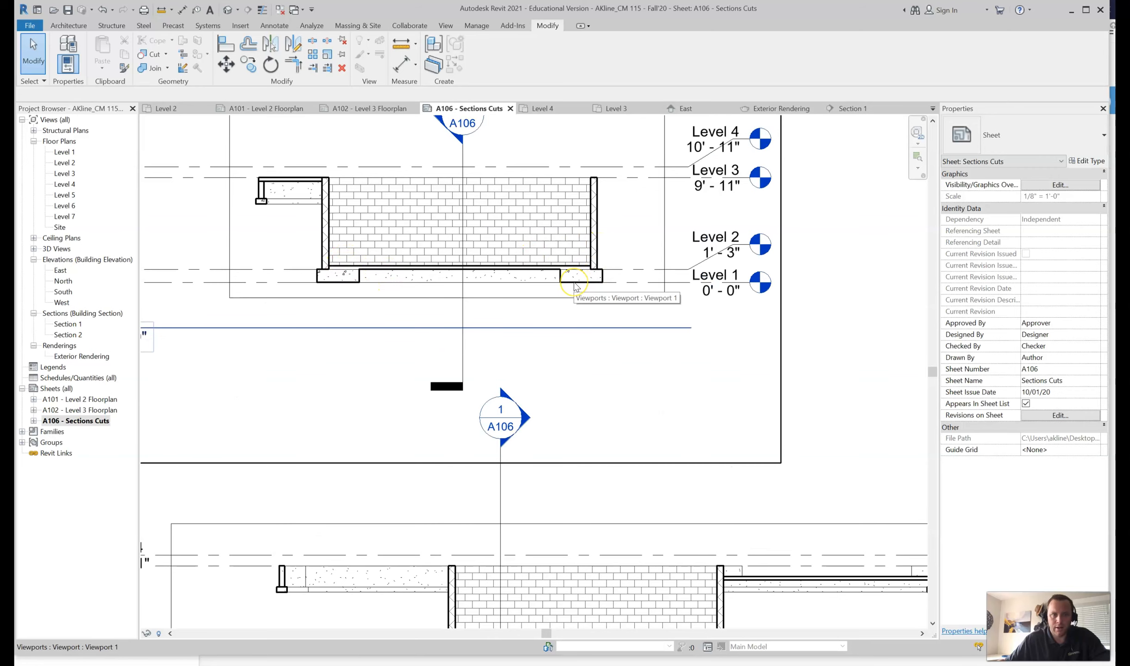
{"action": "scroll", "coordinate": [539, 213], "scroll_direction": "down", "scroll_amount": 2}
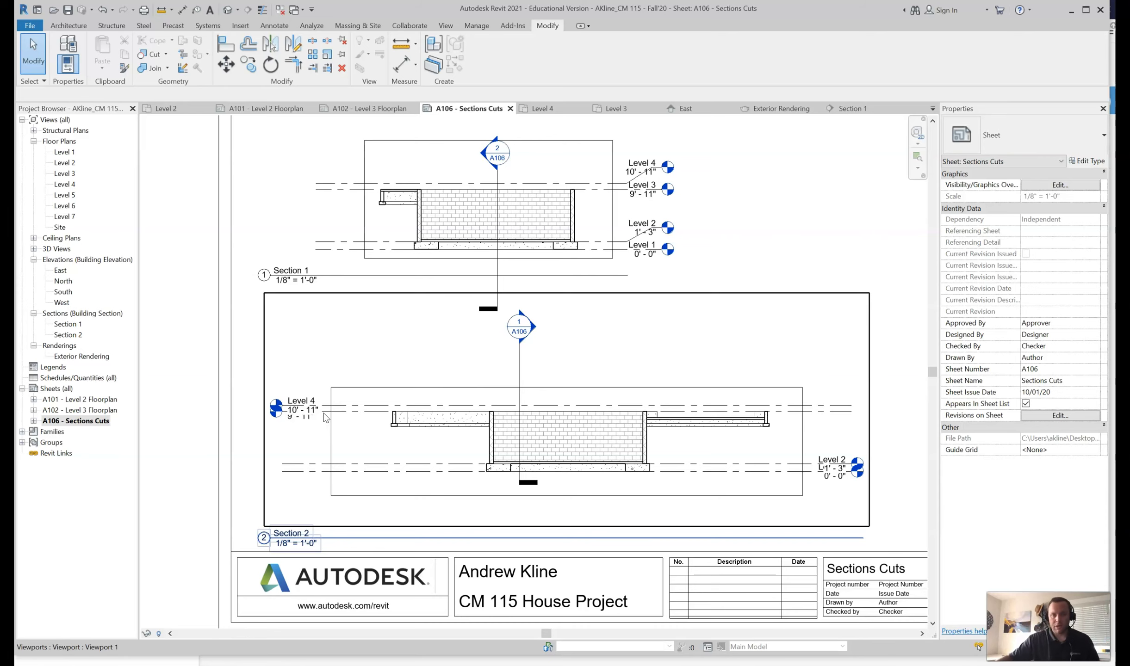
{"action": "scroll", "coordinate": [589, 479], "scroll_direction": "up", "scroll_amount": 2}
{"action": "scroll", "coordinate": [501, 459], "scroll_direction": "up", "scroll_amount": 4}
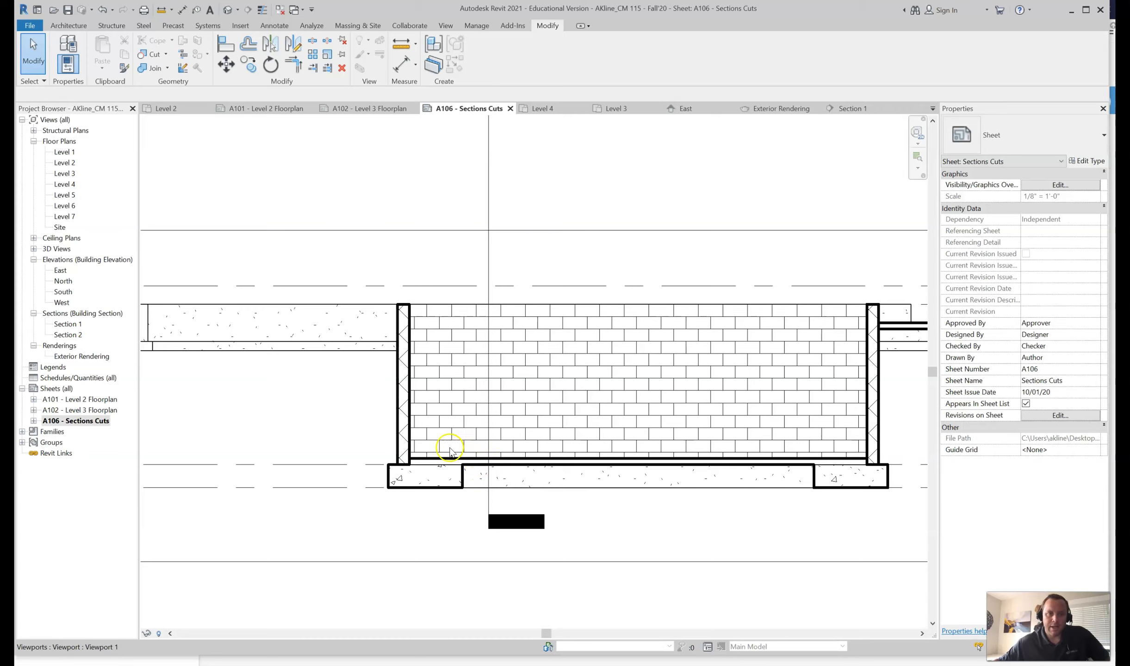
{"action": "scroll", "coordinate": [405, 416], "scroll_direction": "down", "scroll_amount": 2}
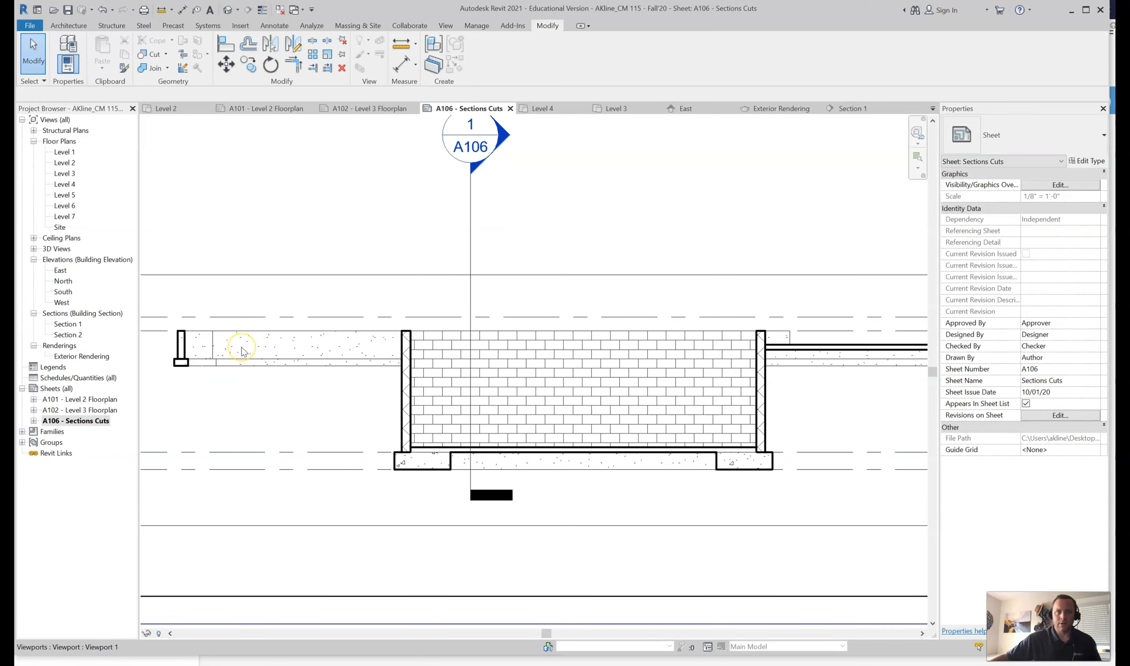
{"action": "scroll", "coordinate": [370, 335], "scroll_direction": "down", "scroll_amount": 1}
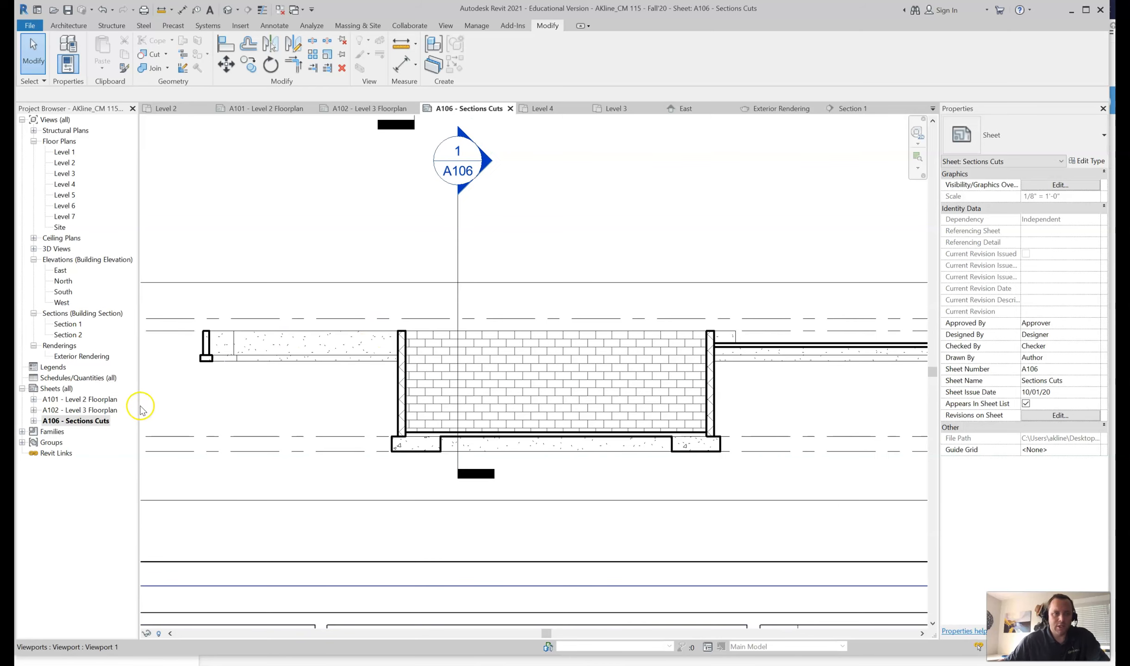
{"action": "left_click", "coordinate": [97, 401]}
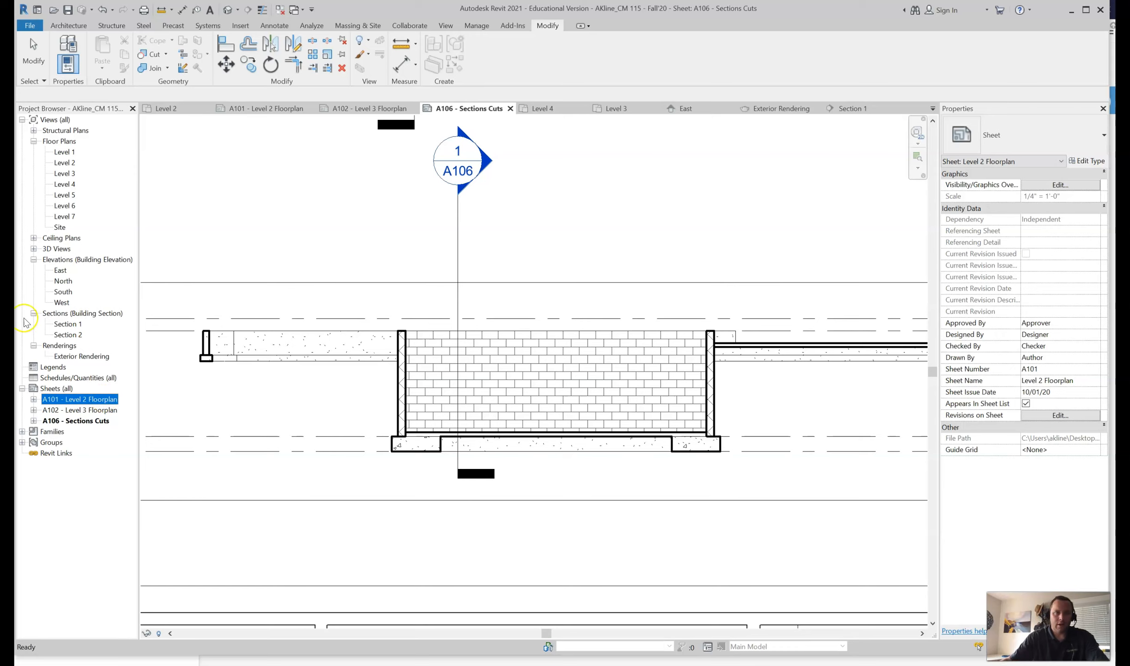
{"action": "left_click", "coordinate": [23, 26]}
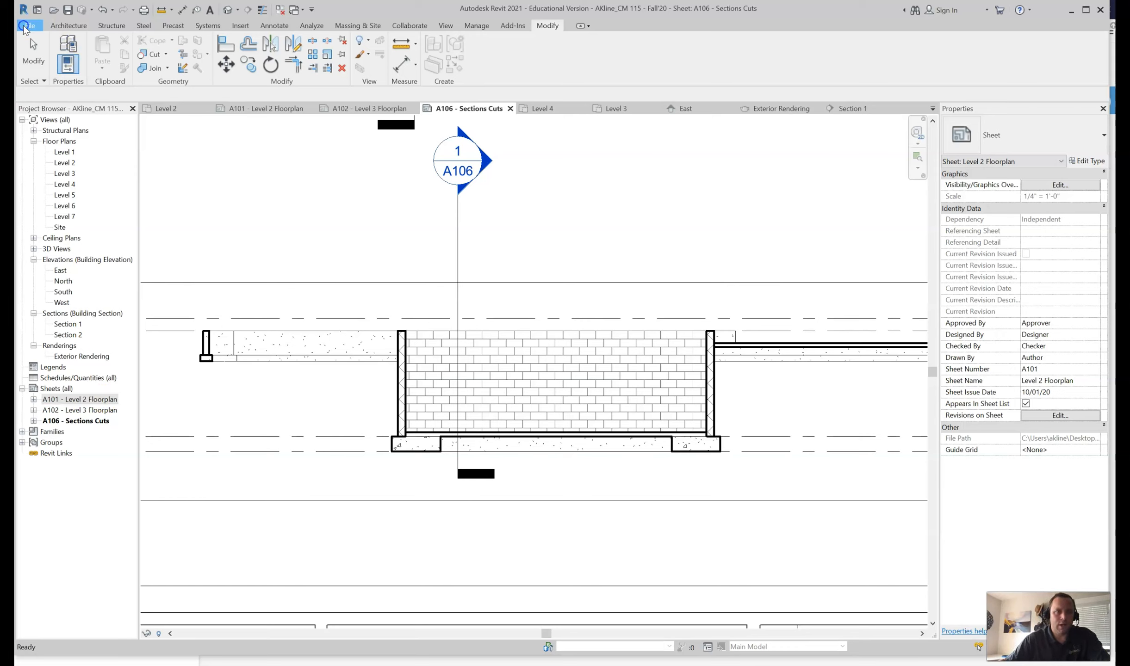
- Start printing and keep Bluebeam PDF as the printer
{"action": "left_click", "coordinate": [56, 241]}
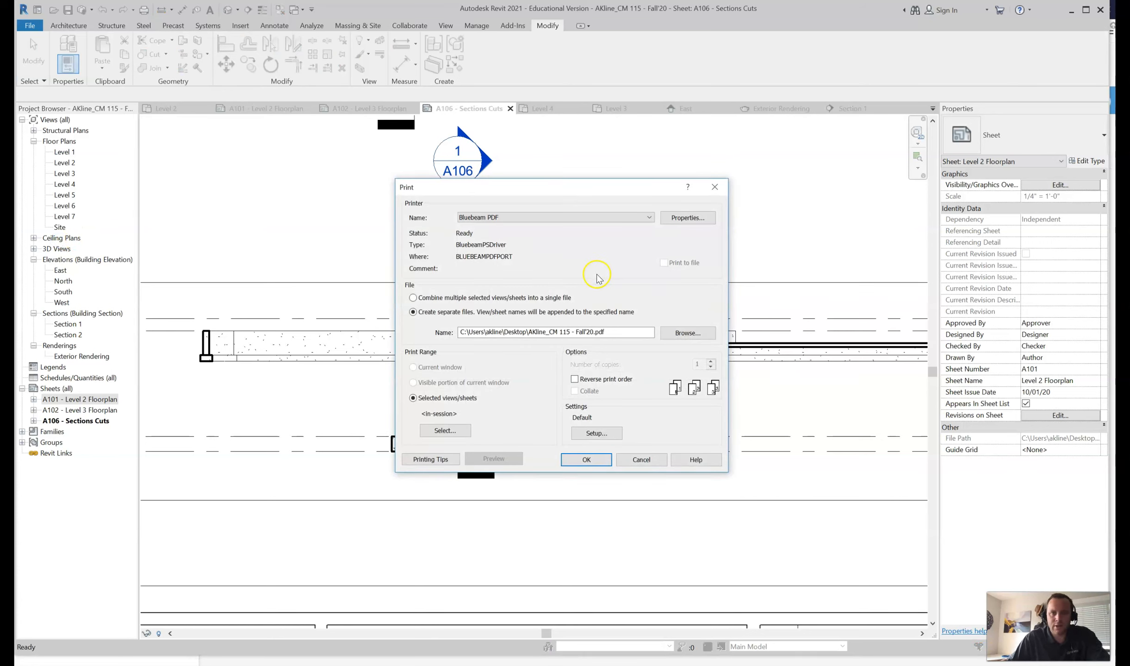
{"action": "left_click", "coordinate": [612, 221]}
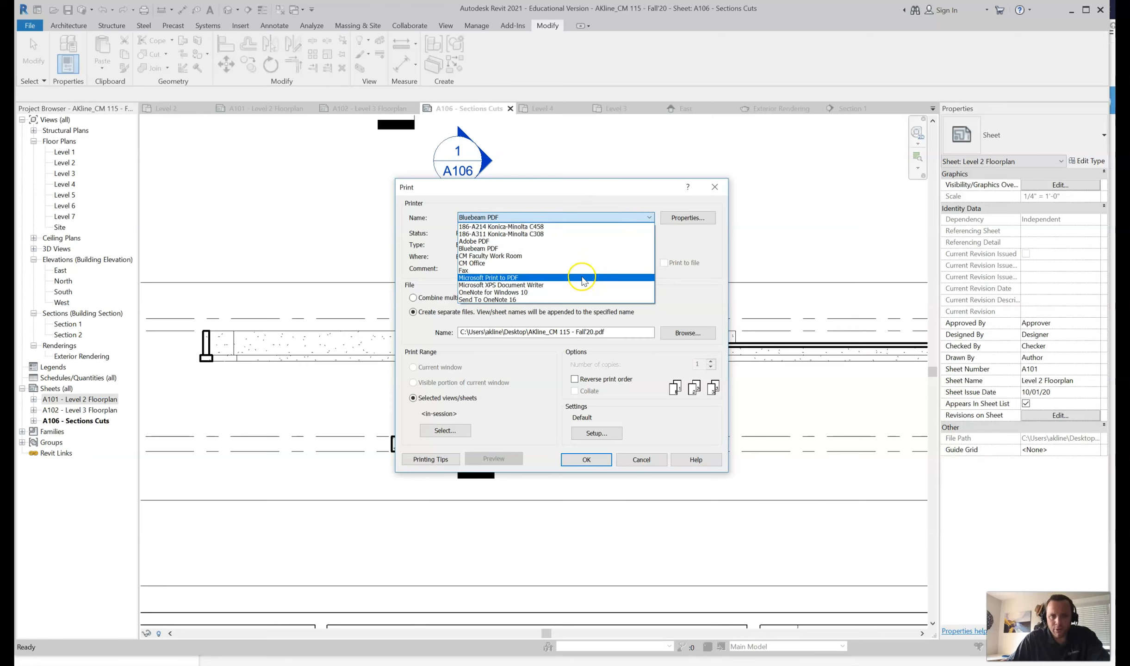
{"action": "left_click", "coordinate": [691, 285]}
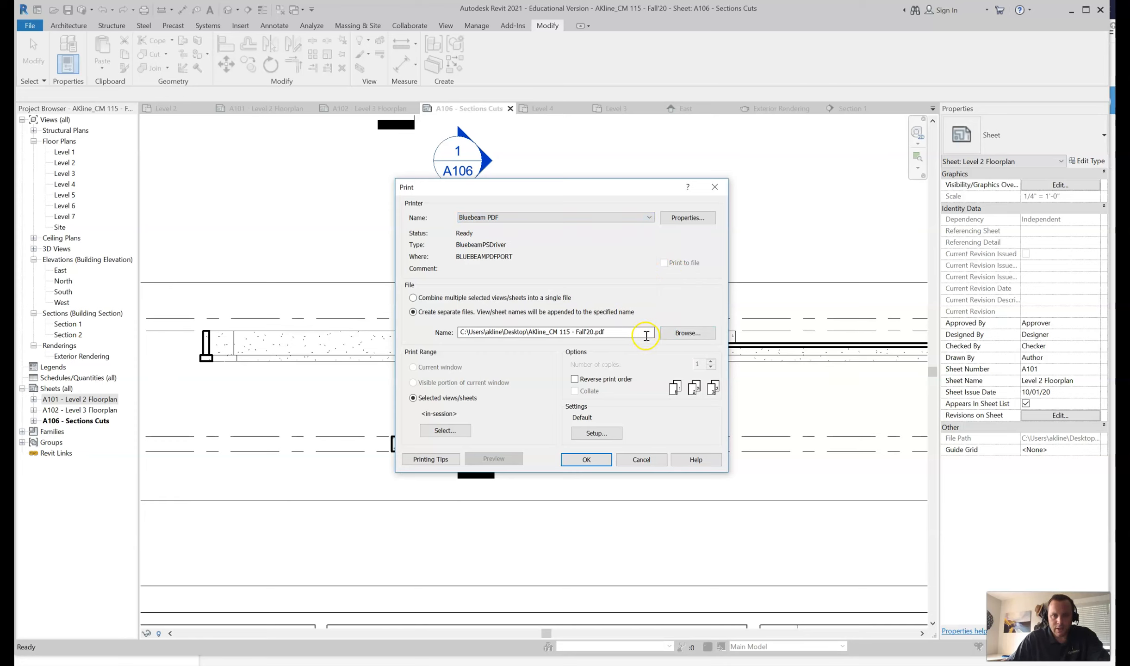
- Set the output location to '20-21 Cal Poly > '20 Fall > CM 115 > Revit
{"action": "left_click", "coordinate": [671, 333]}
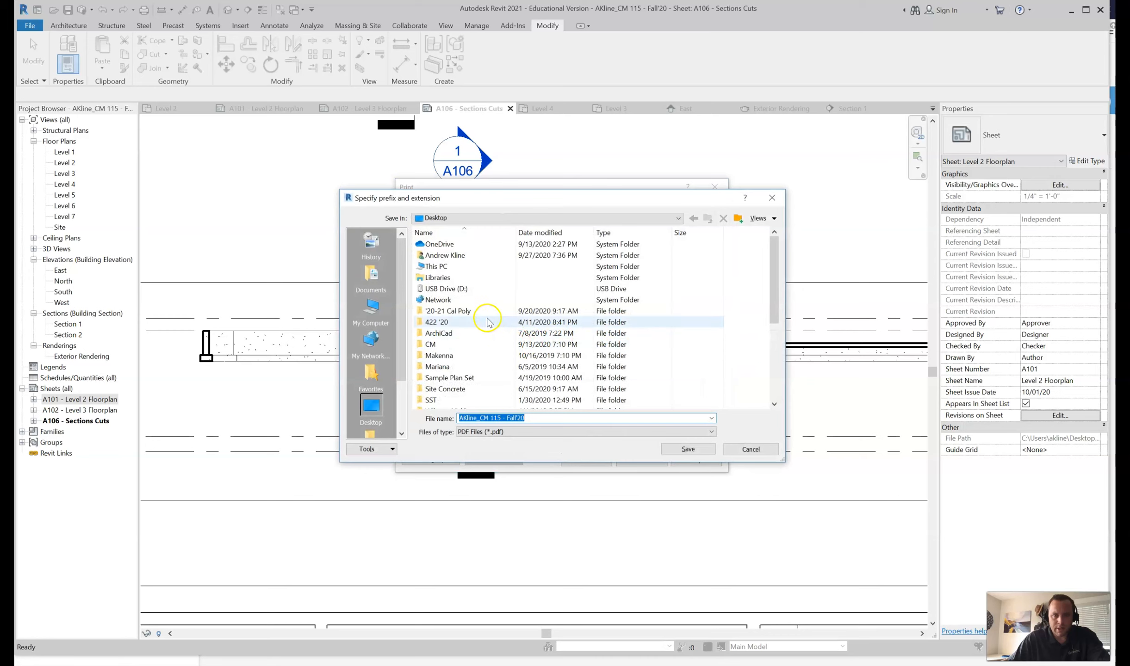
{"action": "double_click", "coordinate": [483, 310]}
{"action": "double_click", "coordinate": [439, 244]}
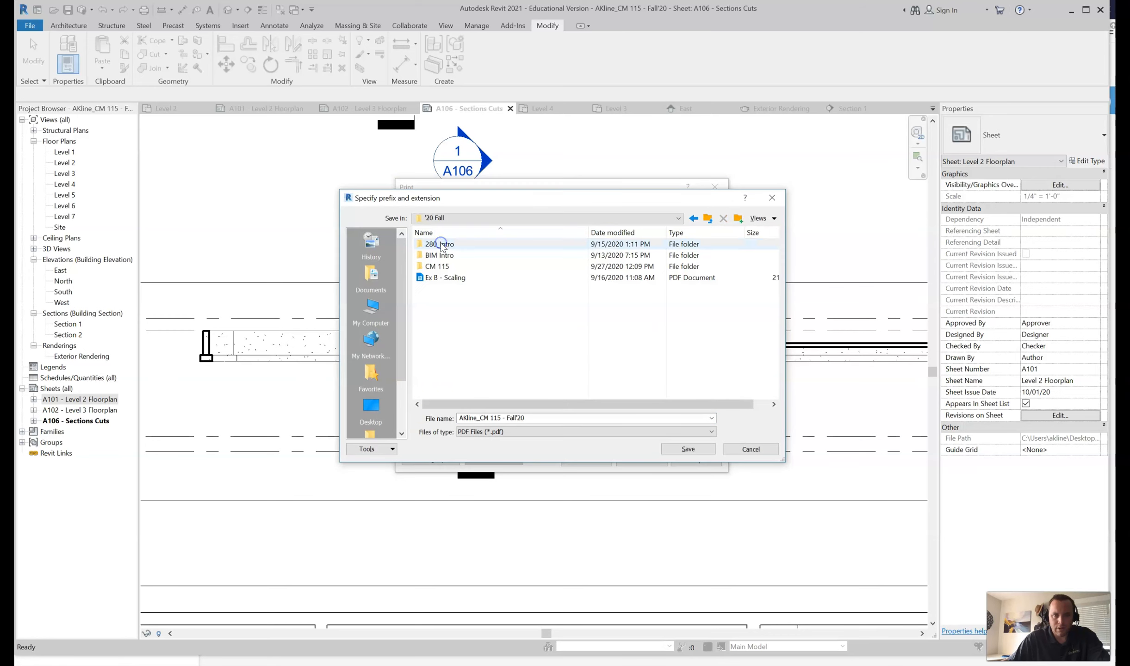
{"action": "double_click", "coordinate": [447, 266]}
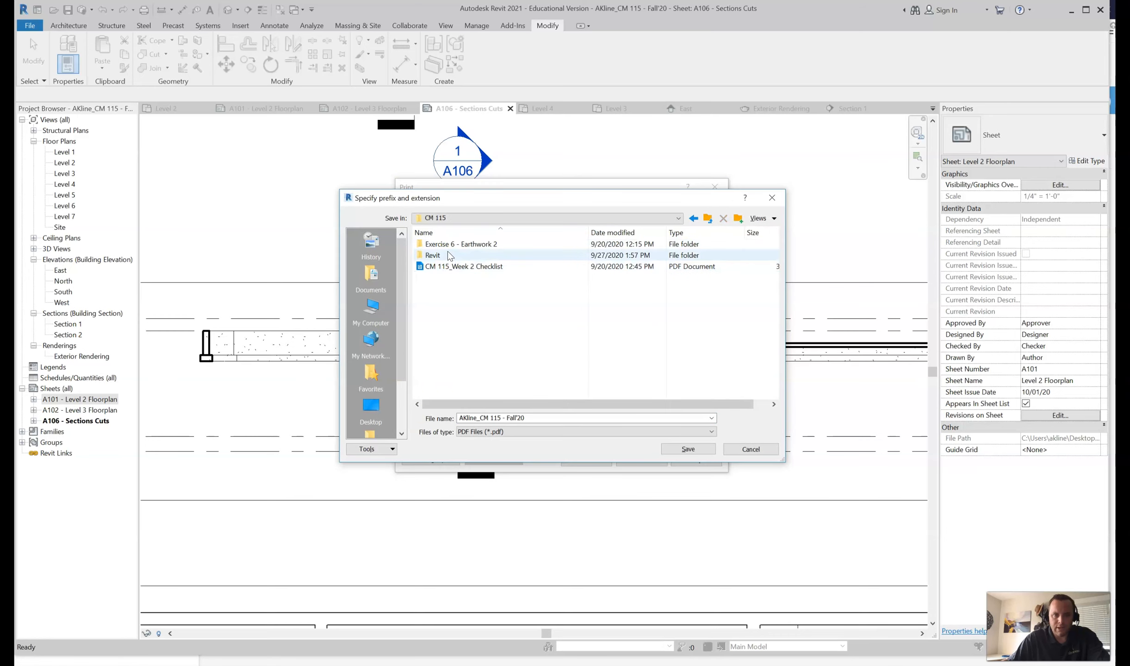
{"action": "double_click", "coordinate": [448, 254]}
{"action": "left_click", "coordinate": [687, 451]}
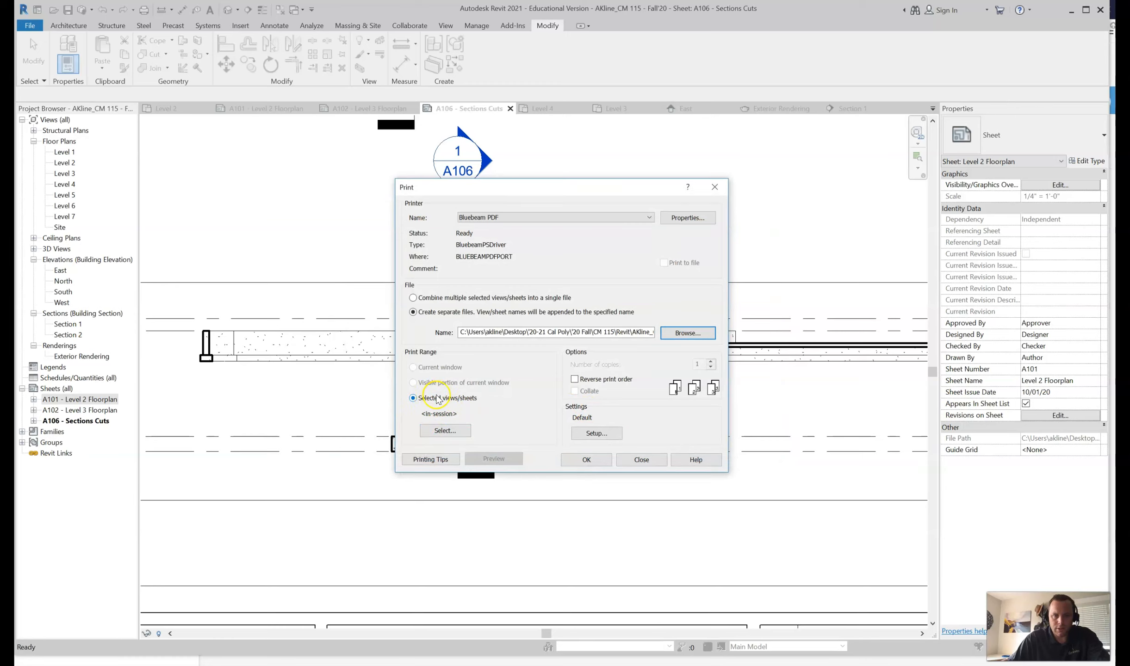
- Select sheets A101, A102 and A106 for printing and save them as set 'Set 1'
{"action": "left_click", "coordinate": [440, 431]}
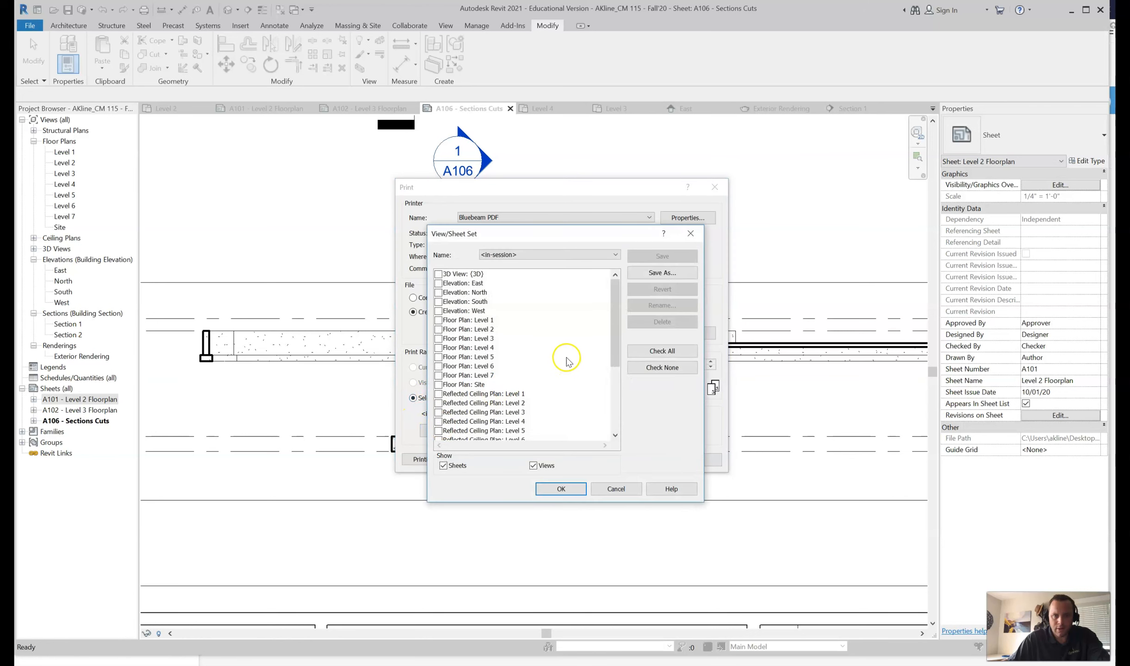
{"action": "left_click_drag", "start_coordinate": [613, 327], "coordinate": [625, 413]}
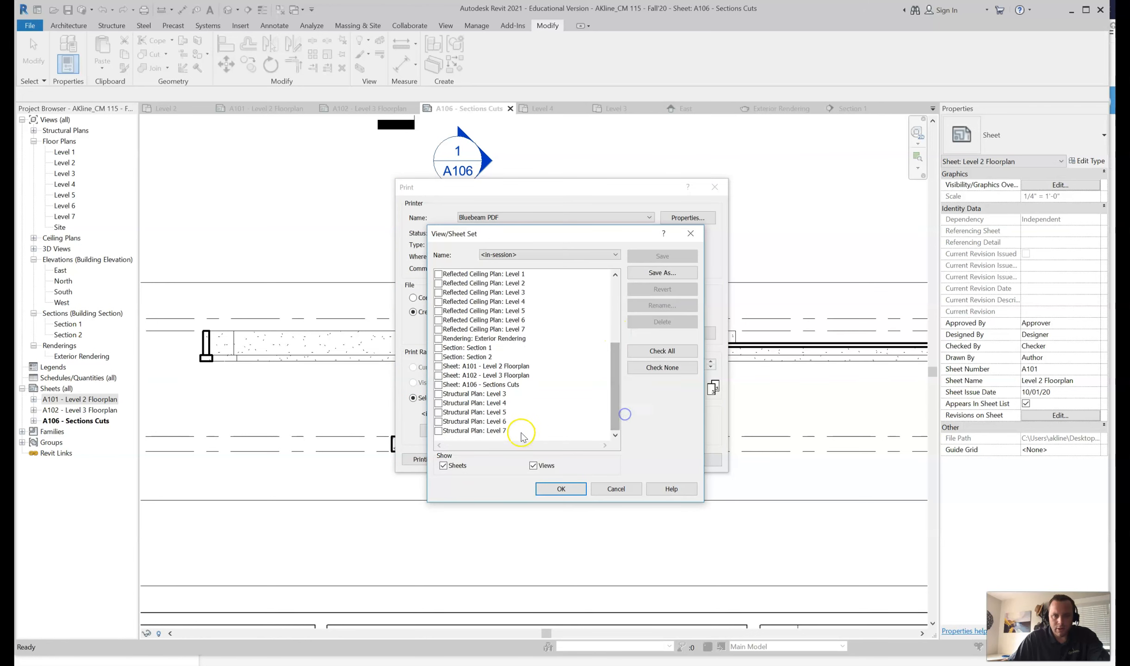
{"action": "left_click", "coordinate": [438, 366]}
{"action": "left_click", "coordinate": [438, 375]}
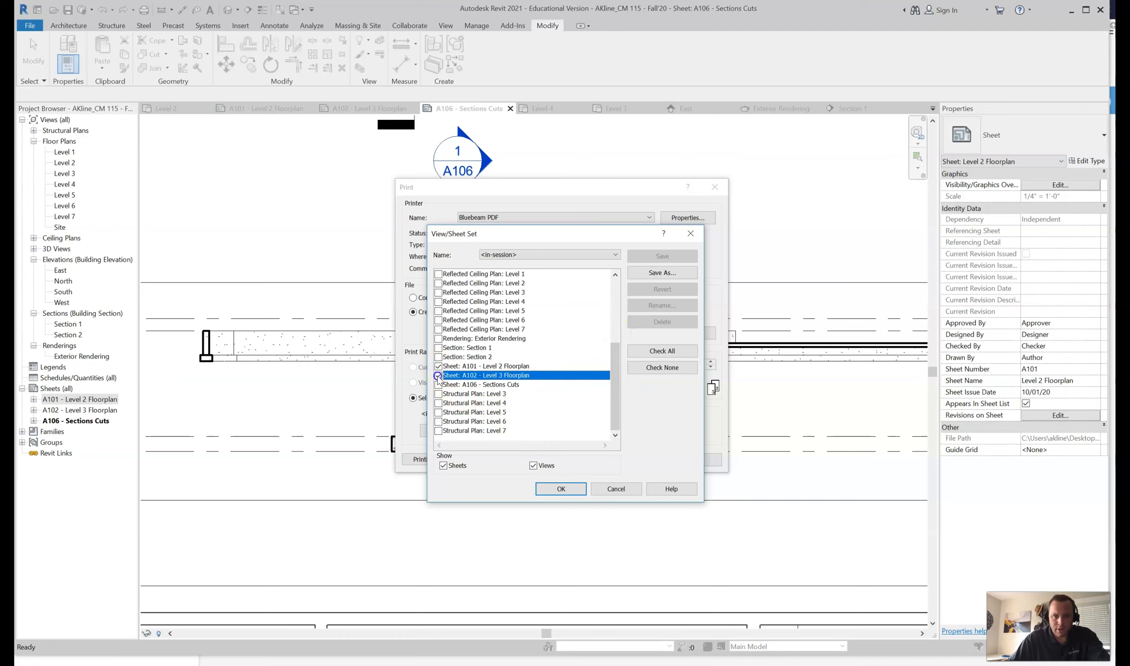
{"action": "left_click", "coordinate": [438, 384]}
{"action": "left_click", "coordinate": [558, 490]}
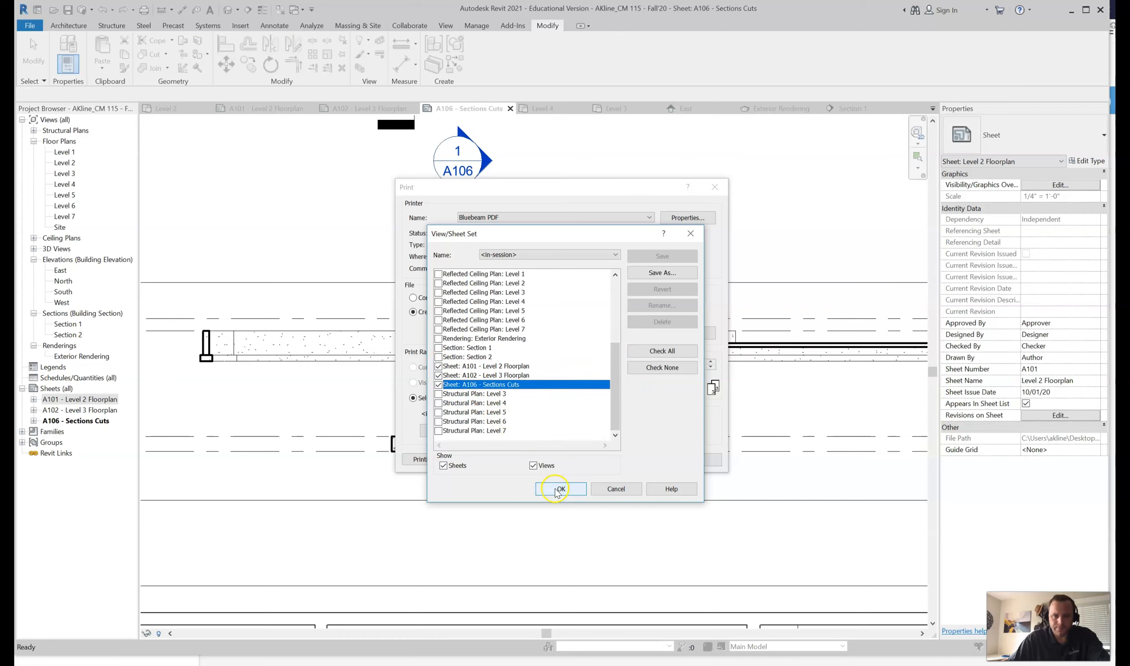
{"action": "left_click", "coordinate": [550, 348]}
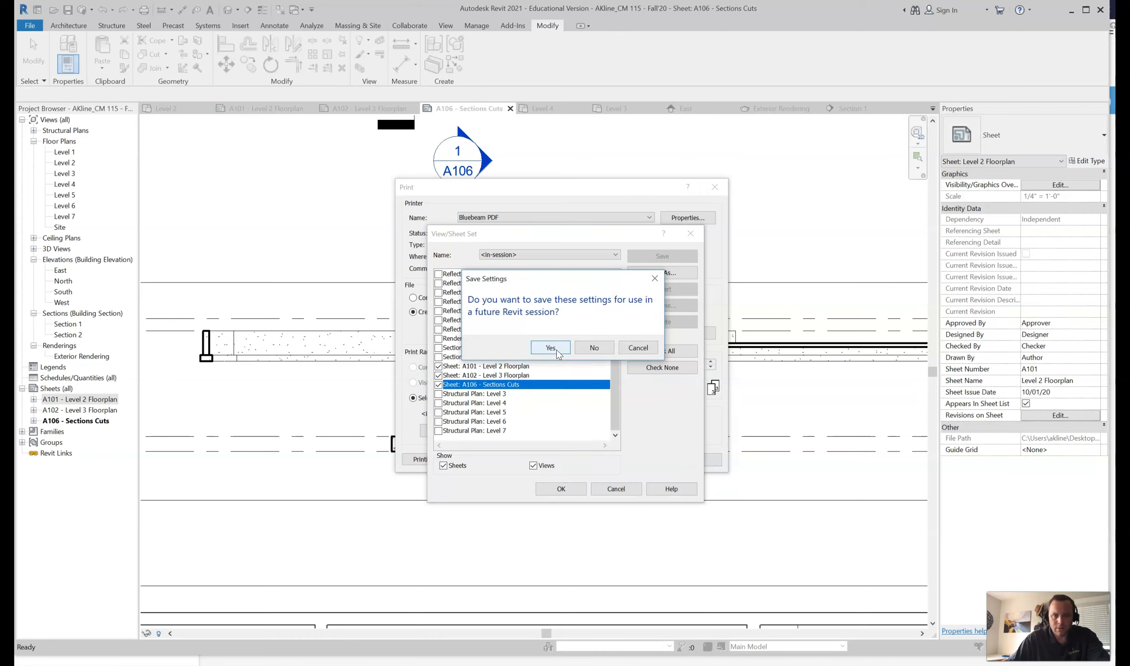
{"action": "left_click", "coordinate": [565, 391]}
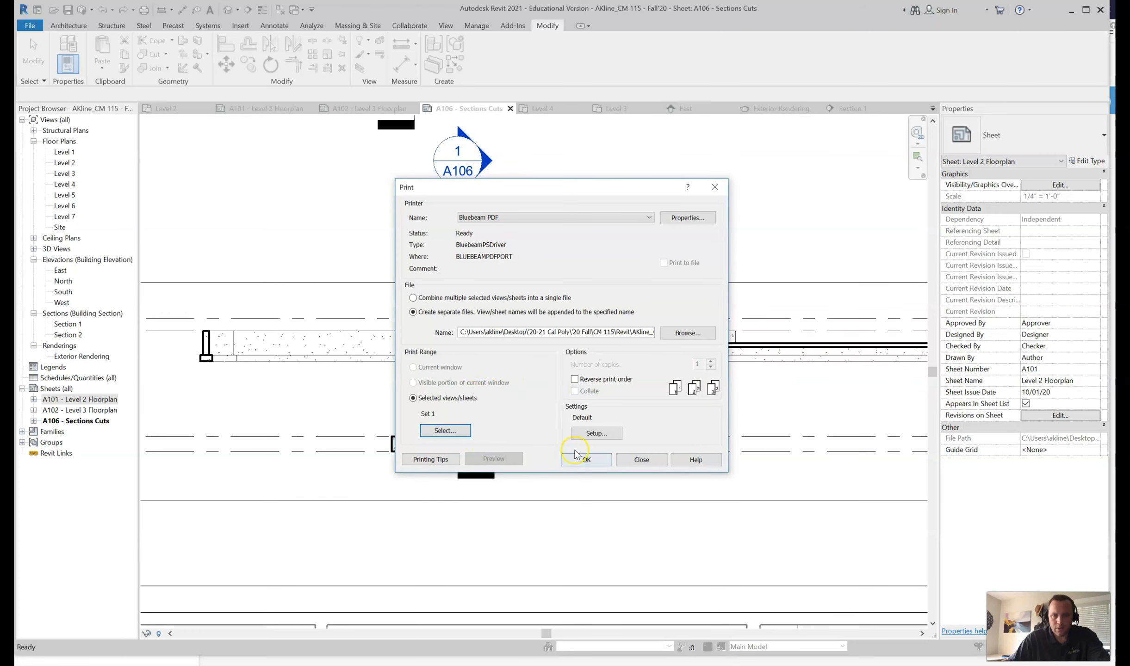
- Combine the selected sheets into a single file, checking PDF properties and Letter landscape setup
{"action": "left_click", "coordinate": [684, 222]}
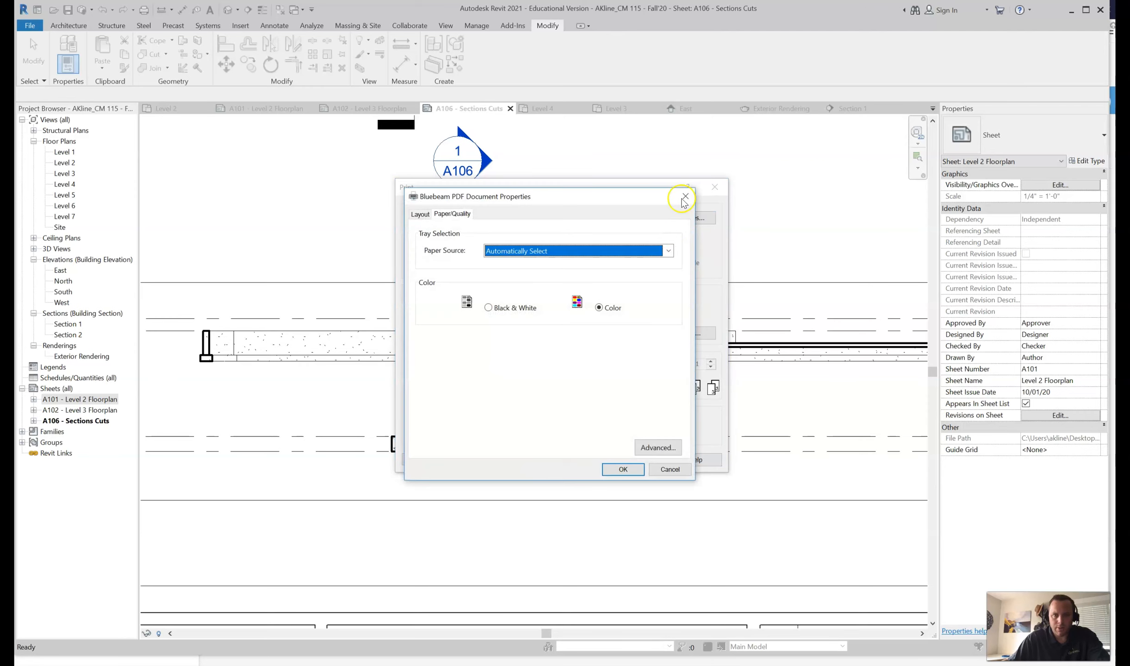
{"action": "left_click", "coordinate": [684, 194]}
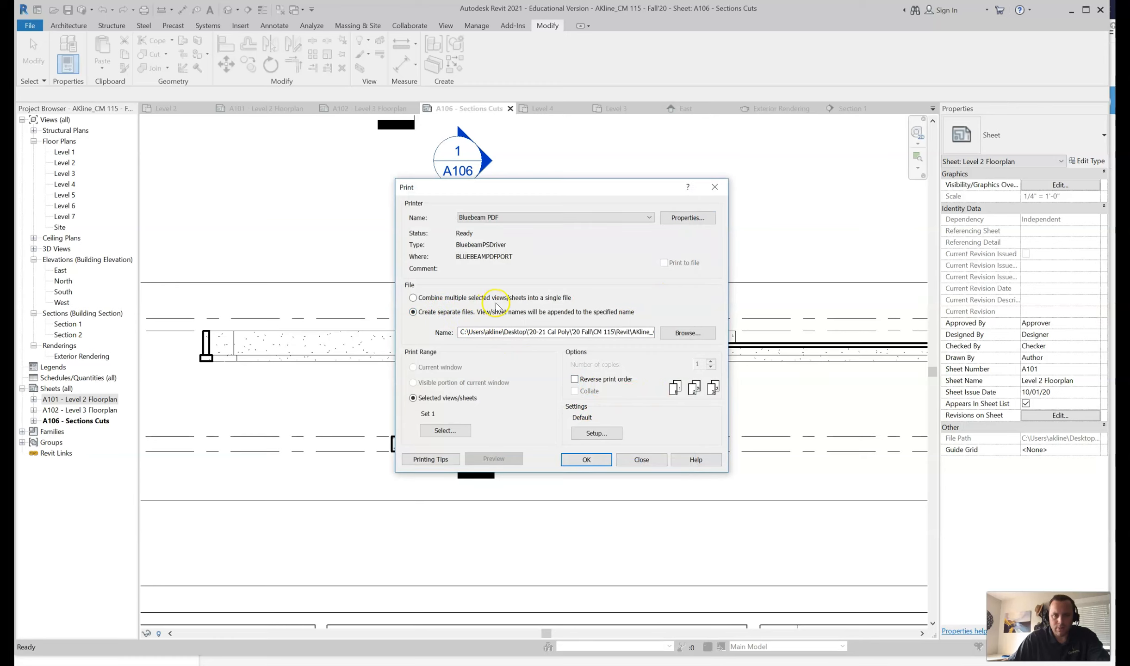
{"action": "left_click", "coordinate": [412, 298]}
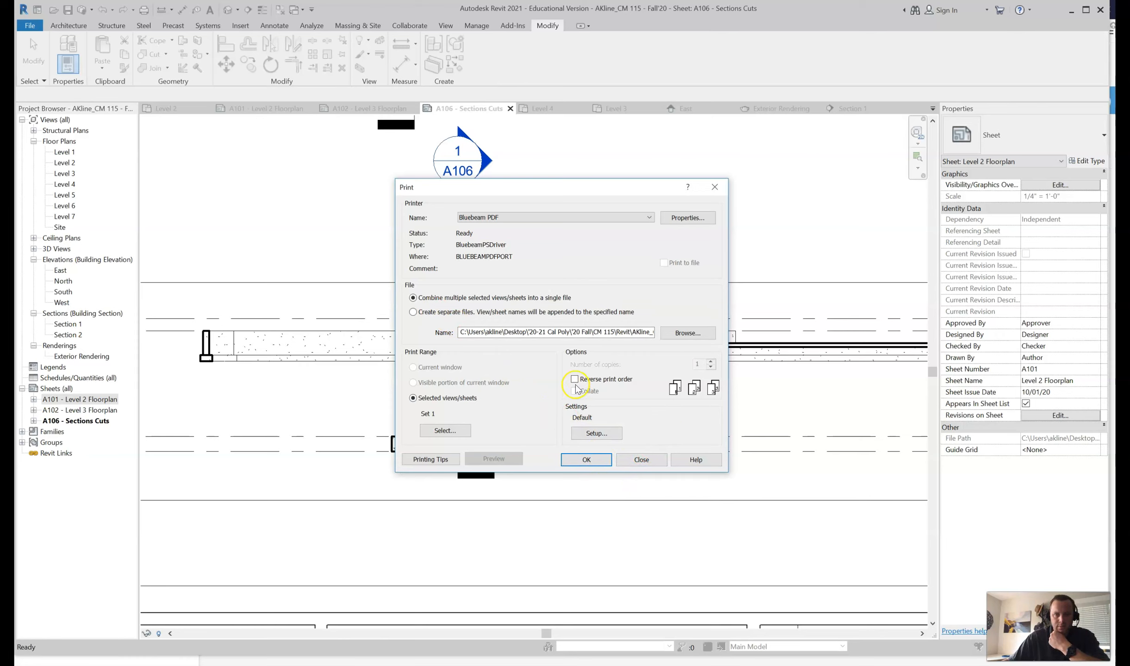
{"action": "left_click", "coordinate": [597, 434]}
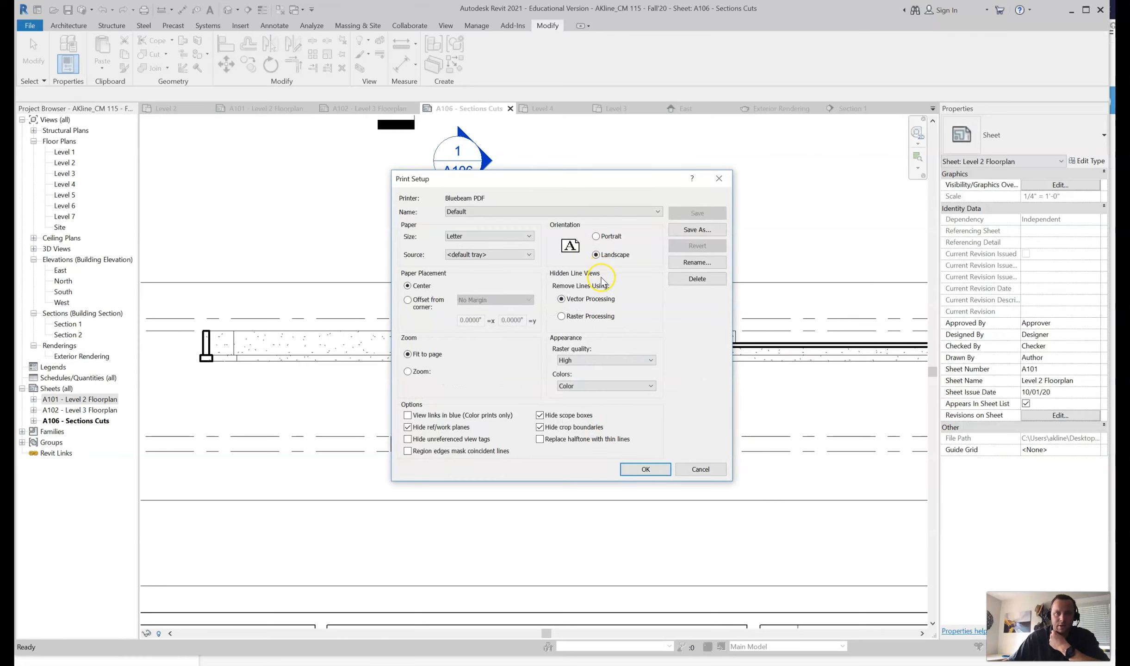
{"action": "left_click", "coordinate": [639, 470]}
- Print the sheets to a PDF named Exercise 3.1_Date in the Revit folder
{"action": "left_click", "coordinate": [597, 459]}
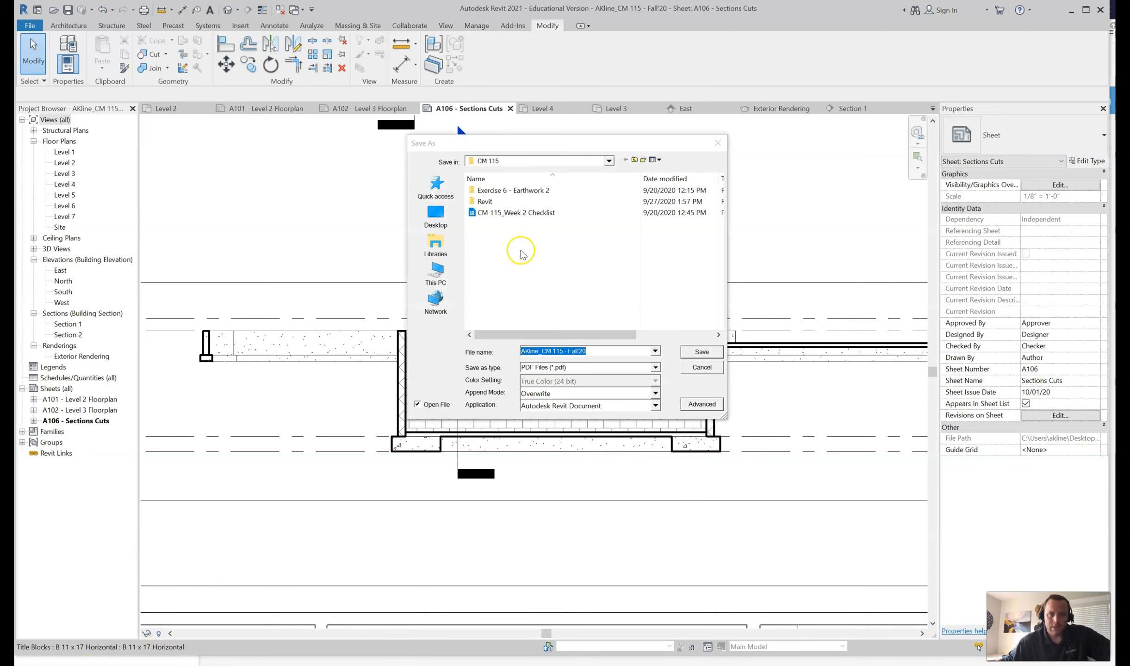
{"action": "double_click", "coordinate": [484, 201]}
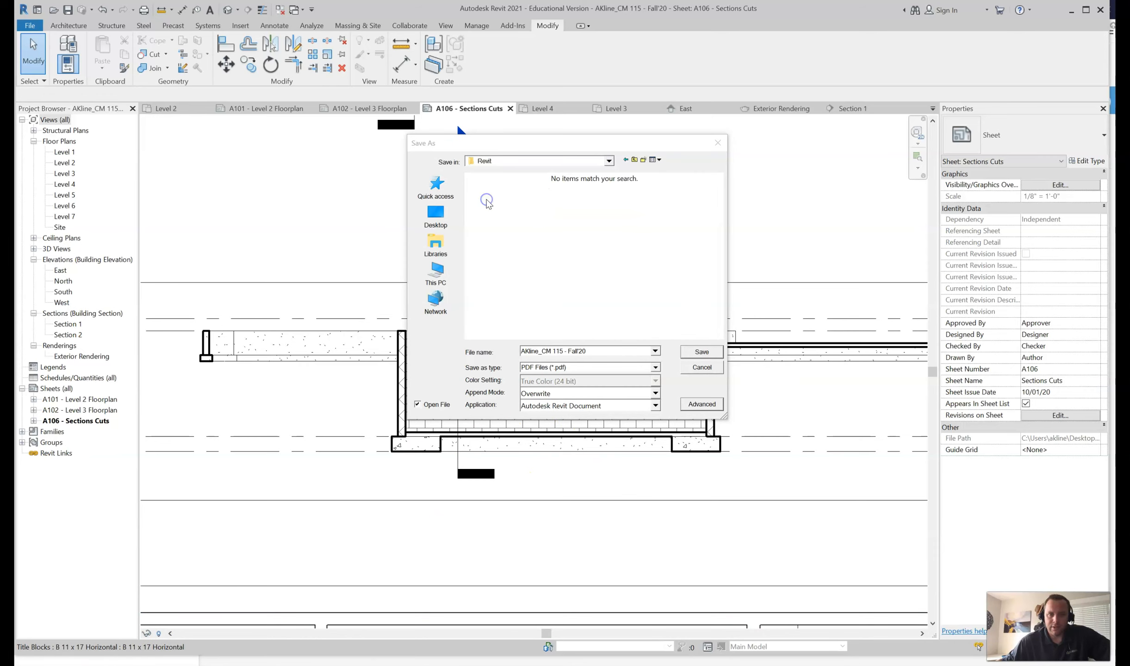
{"action": "left_click", "coordinate": [585, 352]}
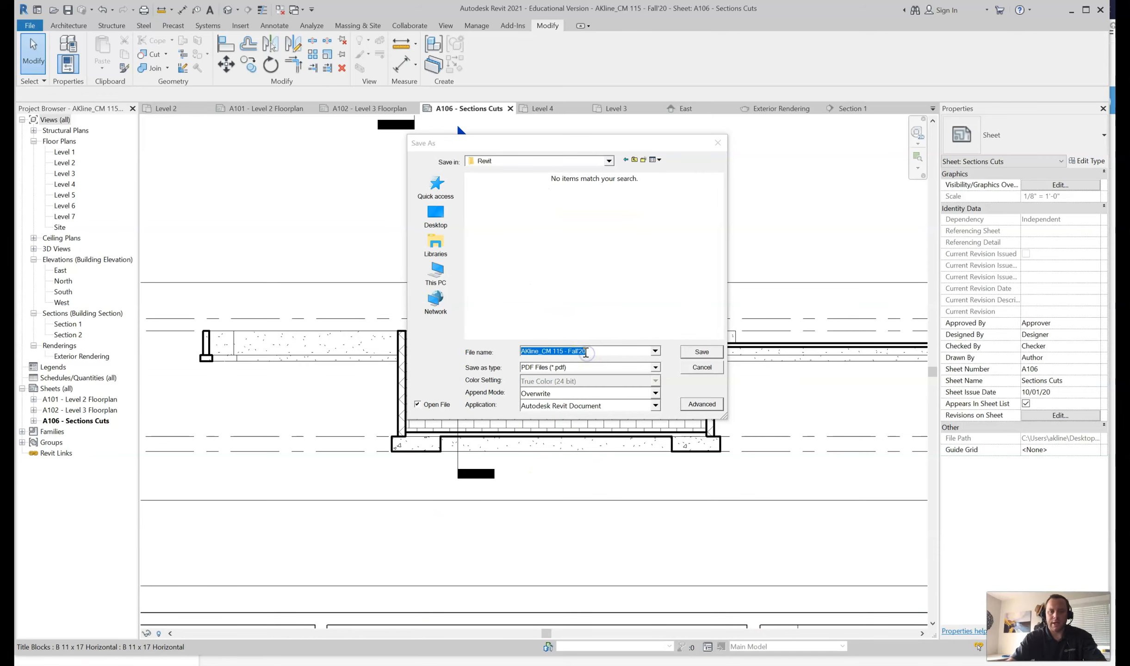
{"action": "type", "text": "Exercise 3.1_Date"}
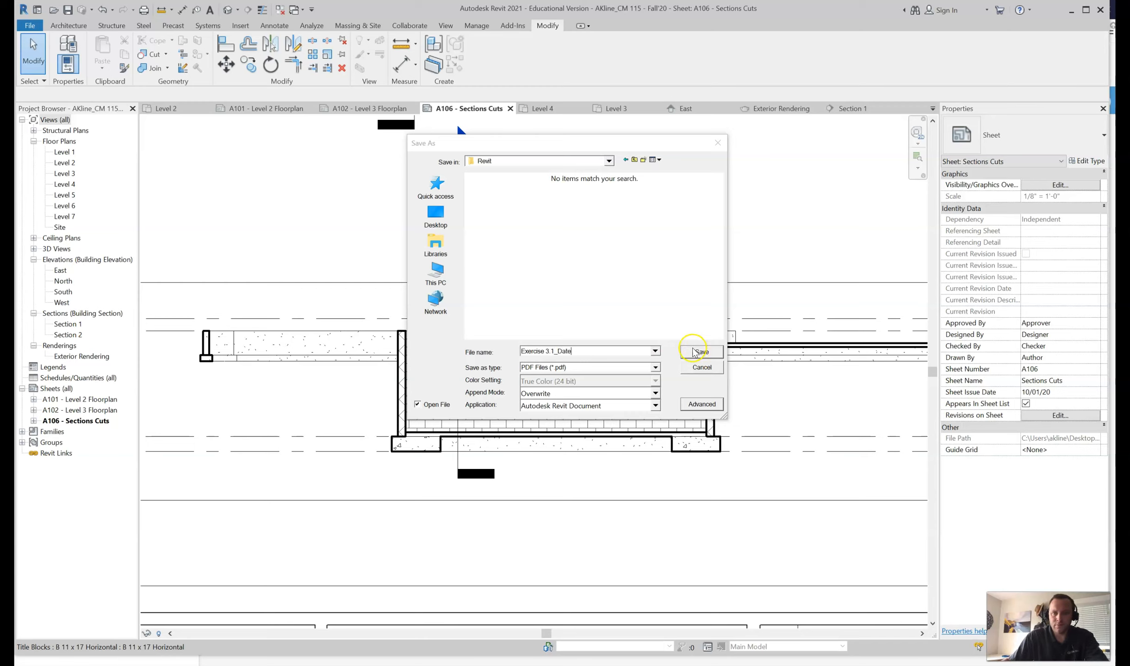
{"action": "left_click", "coordinate": [700, 352]}
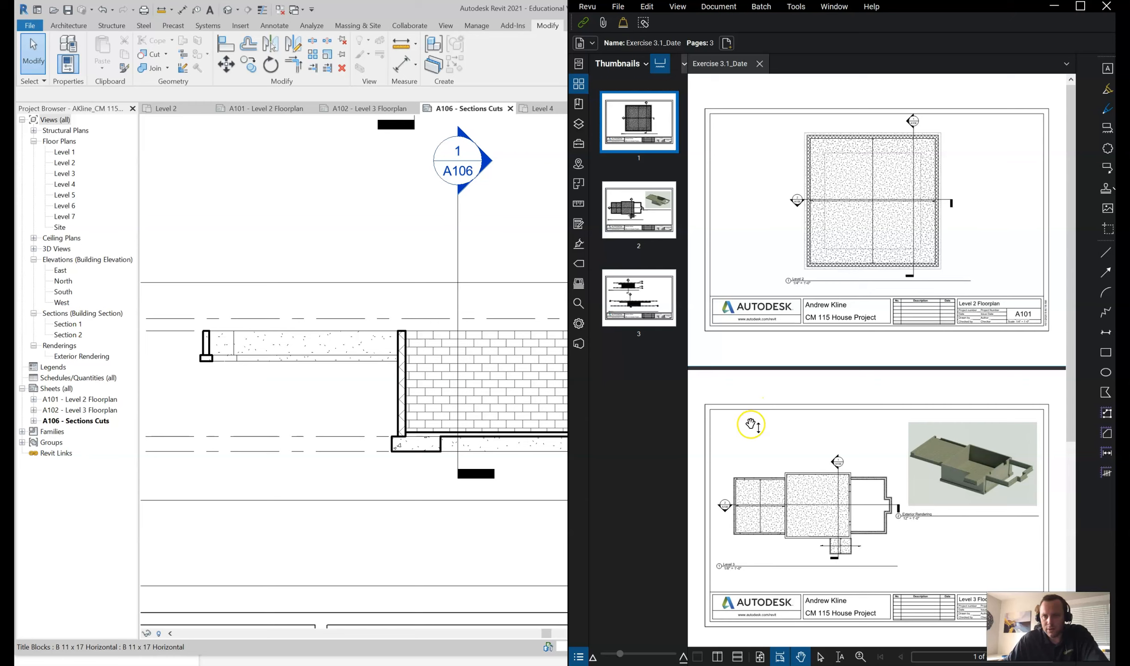
- Scroll through the Exercise 3.1_Date PDF pages: A101 Level 2, A102 Level 3 and A106 Sections Cuts
{"action": "left_click_drag", "start_coordinate": [1068, 284], "coordinate": [1073, 252]}
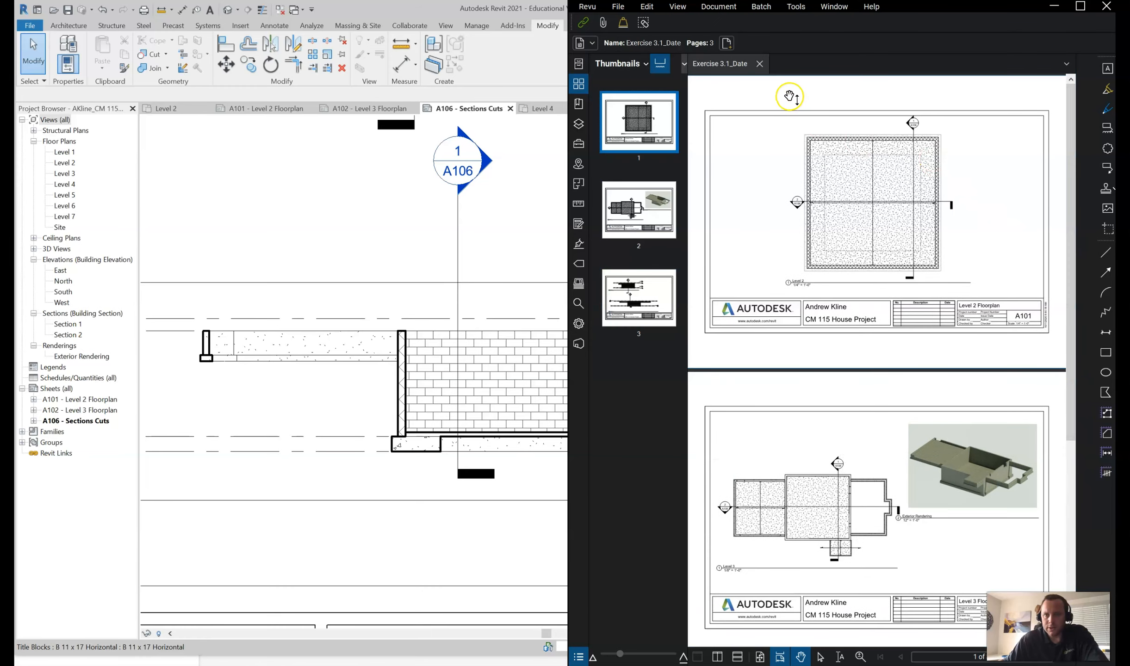
{"action": "scroll", "coordinate": [795, 180], "scroll_direction": "down", "scroll_amount": 5}
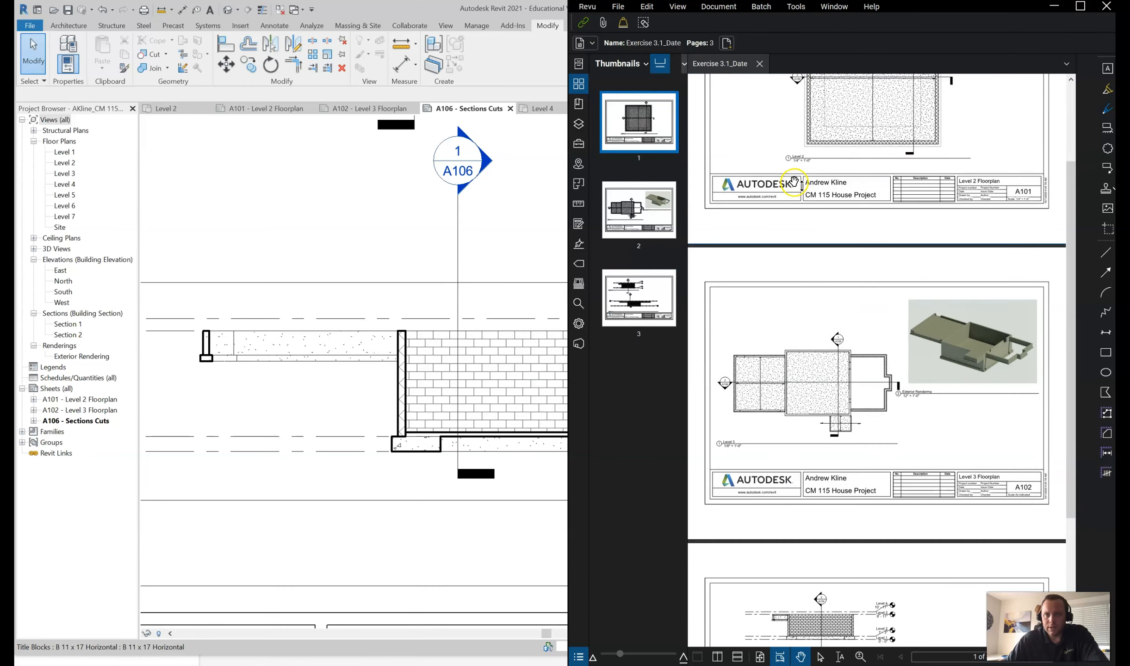
{"action": "scroll", "coordinate": [794, 183], "scroll_direction": "down", "scroll_amount": 1}
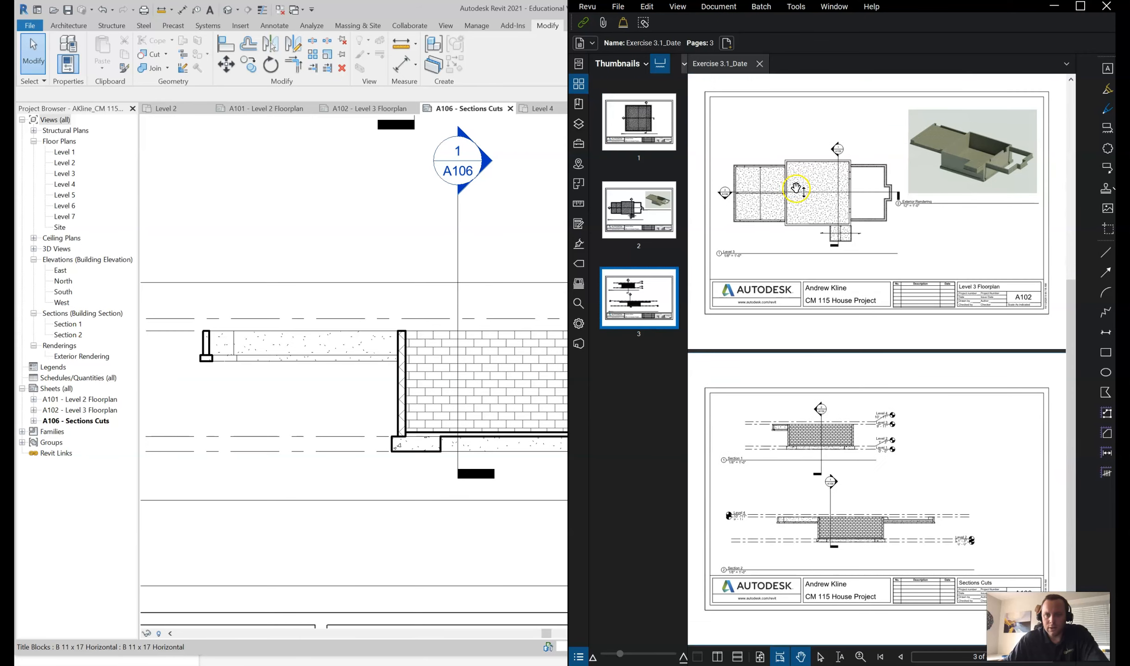